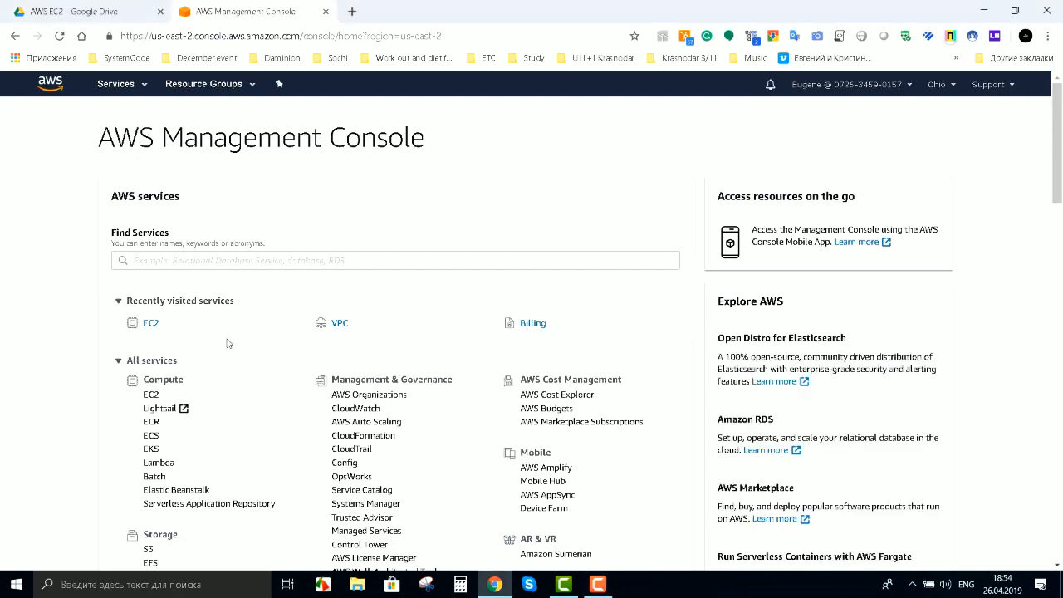
Step: Open the VPC dashboard from the console's recently visited services
click(340, 324)
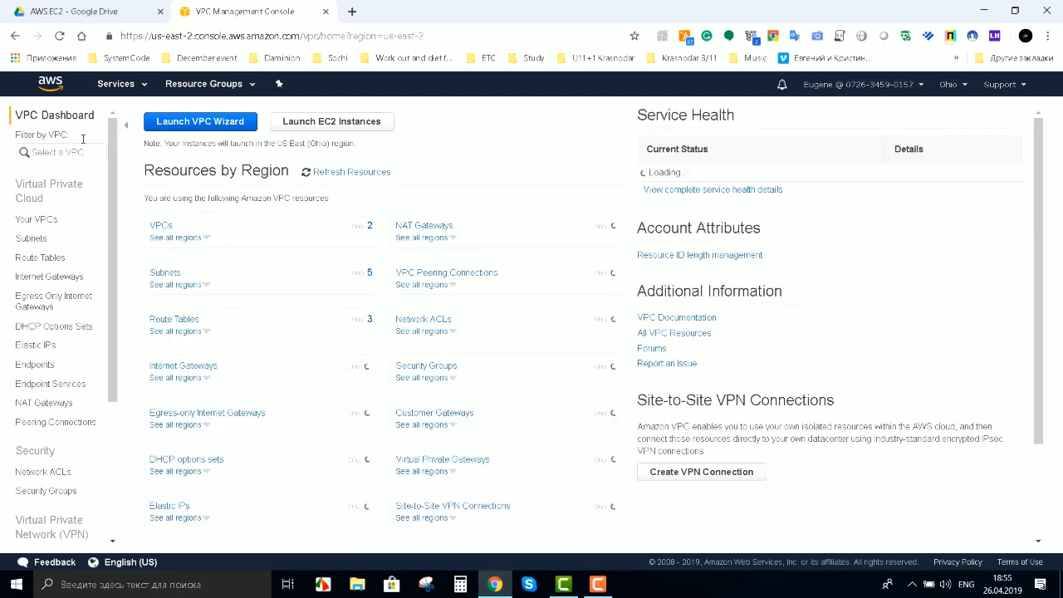
Step: Start the VPC wizard using the VPC with Public and Private Subnets configuration
click(199, 125)
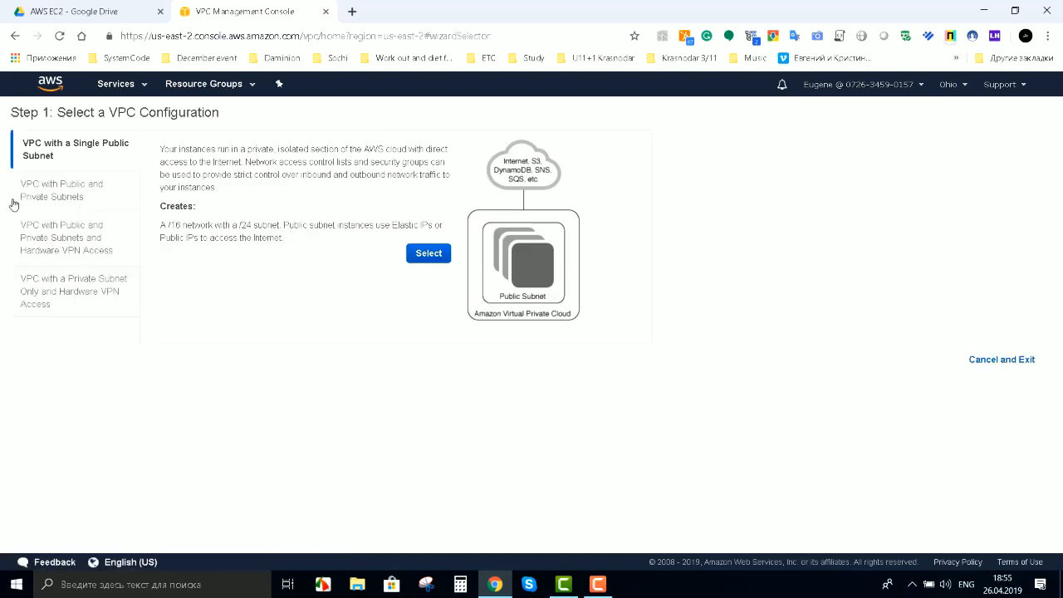
click(87, 196)
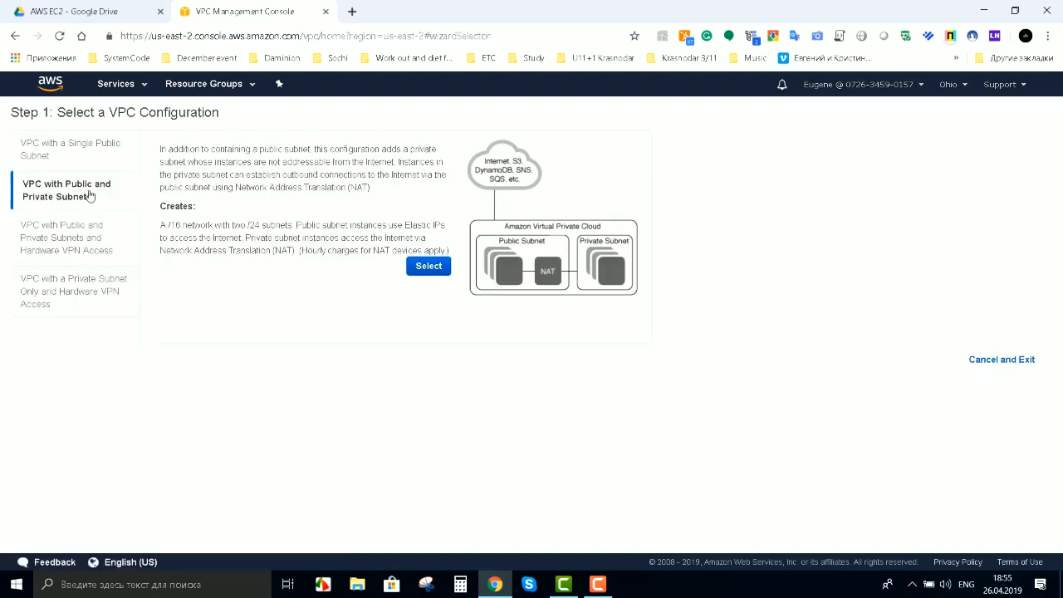
click(427, 268)
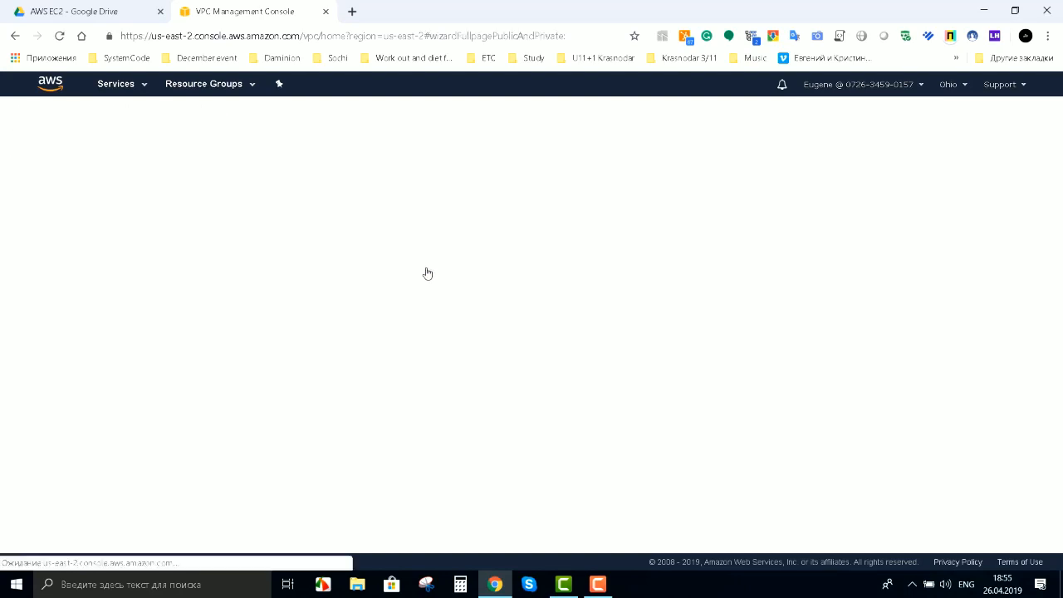
Step: Name the VPC 'Daminion test1', assign the first Elastic IP allocation, and create it
click(192, 185)
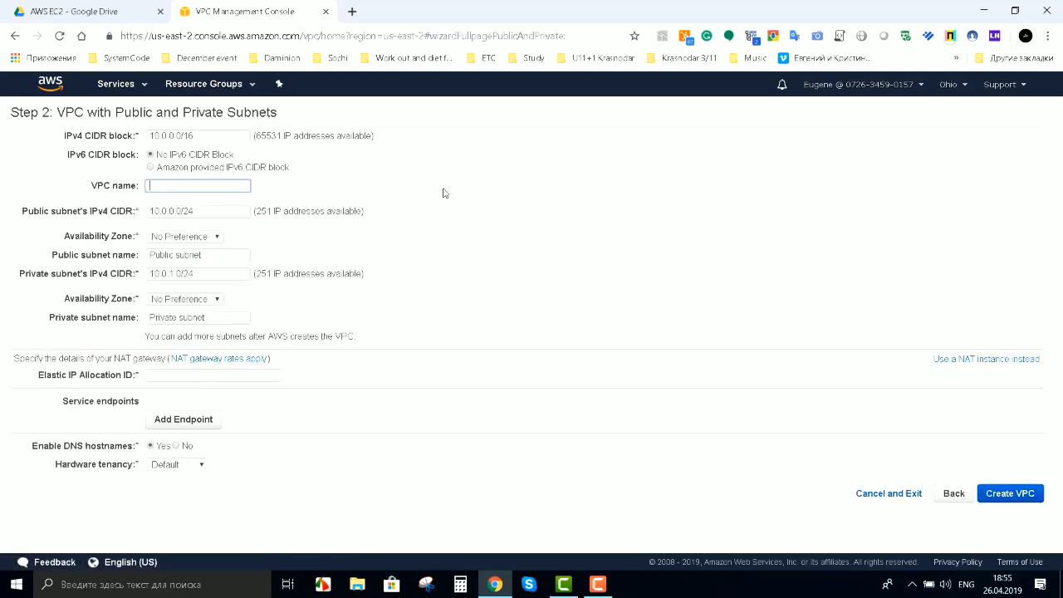
text(Daminion test1)
click(191, 375)
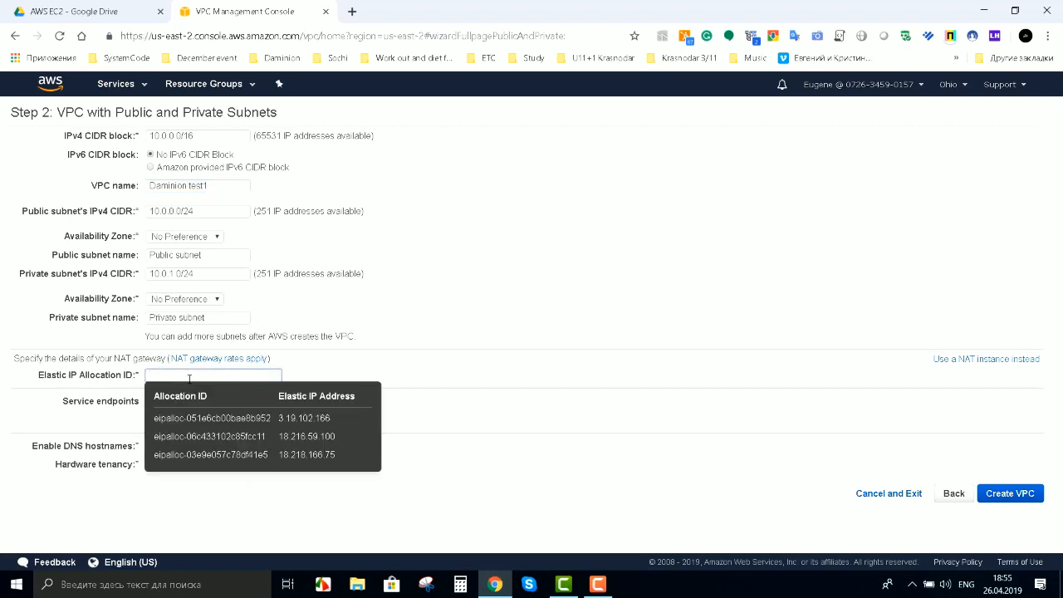
click(311, 419)
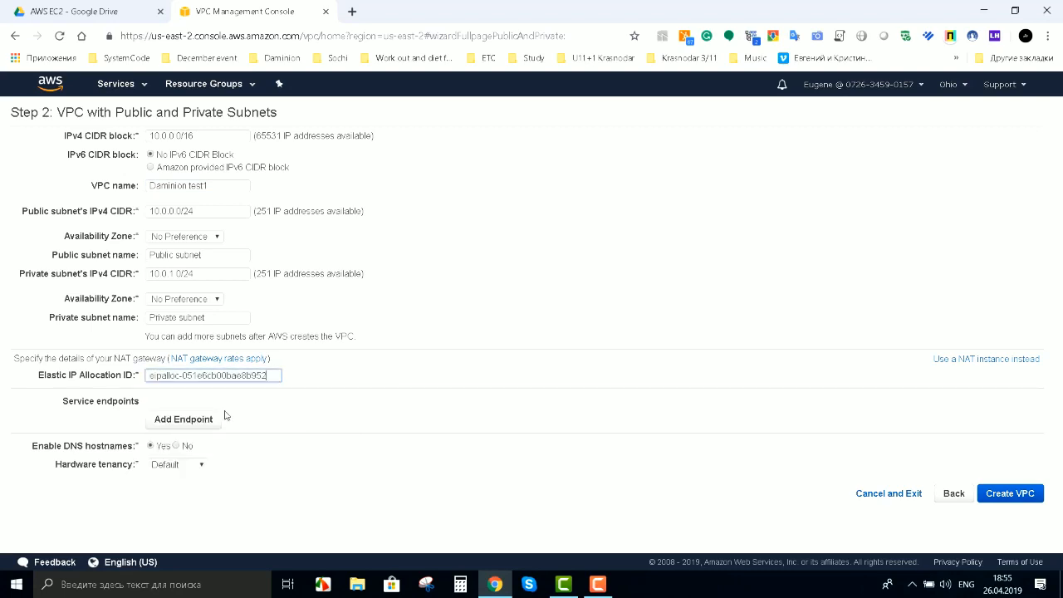
click(1020, 494)
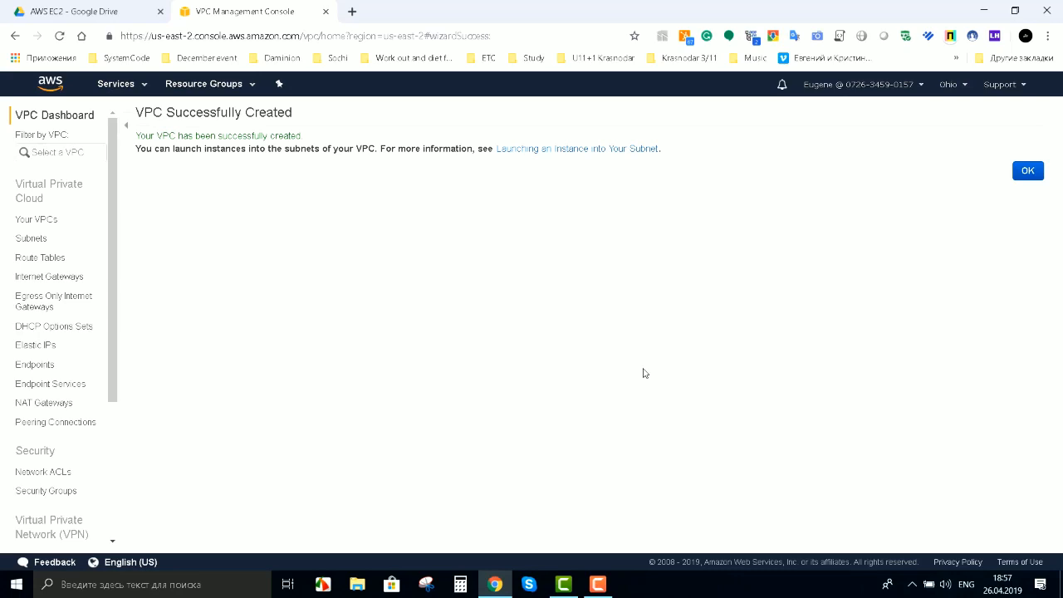
Step: Dismiss the VPC creation success page and return to the console home page
drag(314, 499, 321, 479)
click(1021, 171)
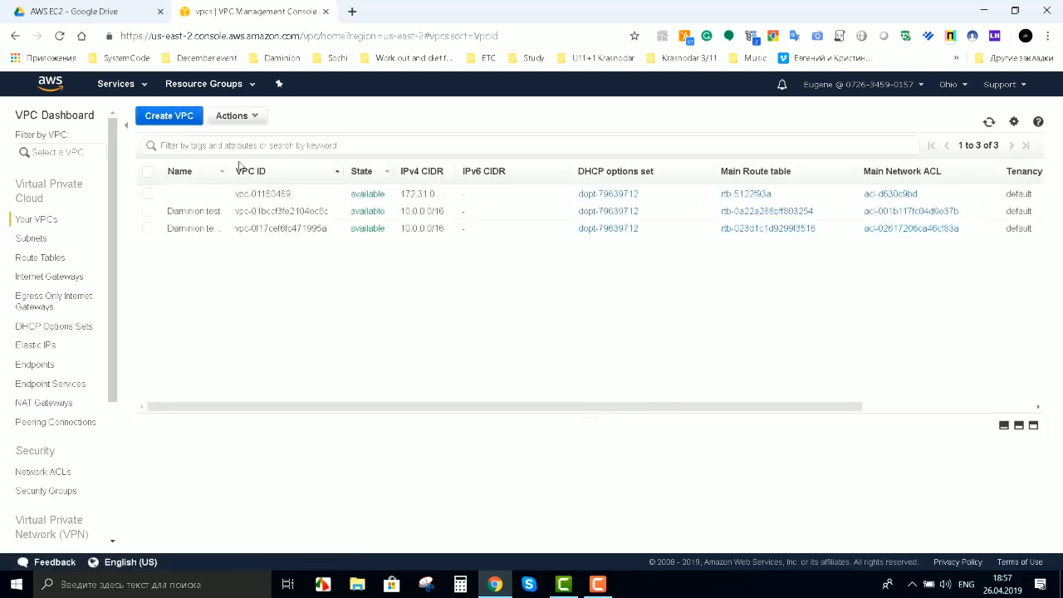
click(52, 88)
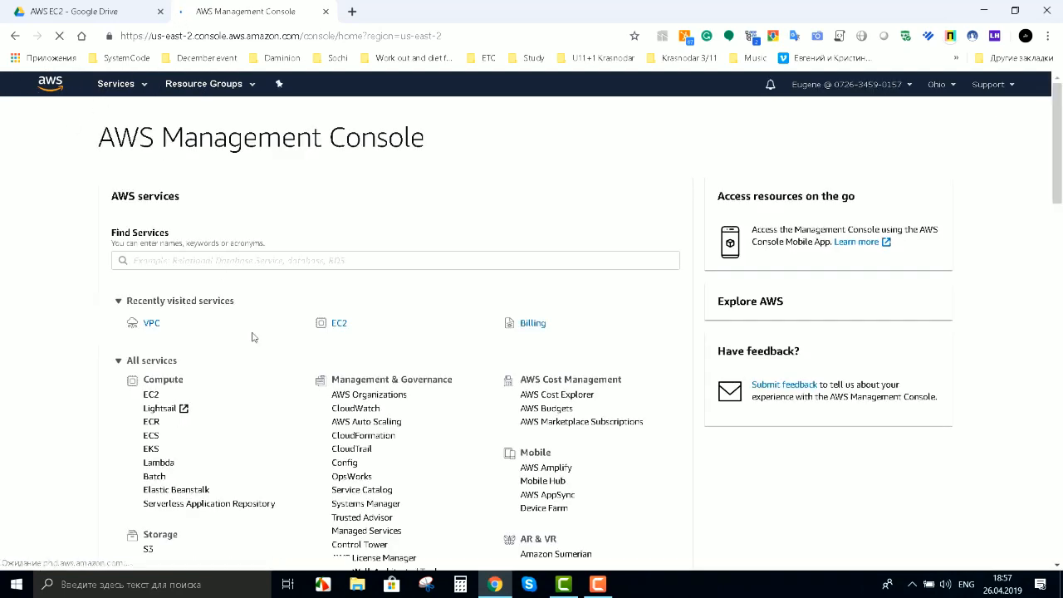
Step: Open EC2 and start launching a new instance
click(338, 324)
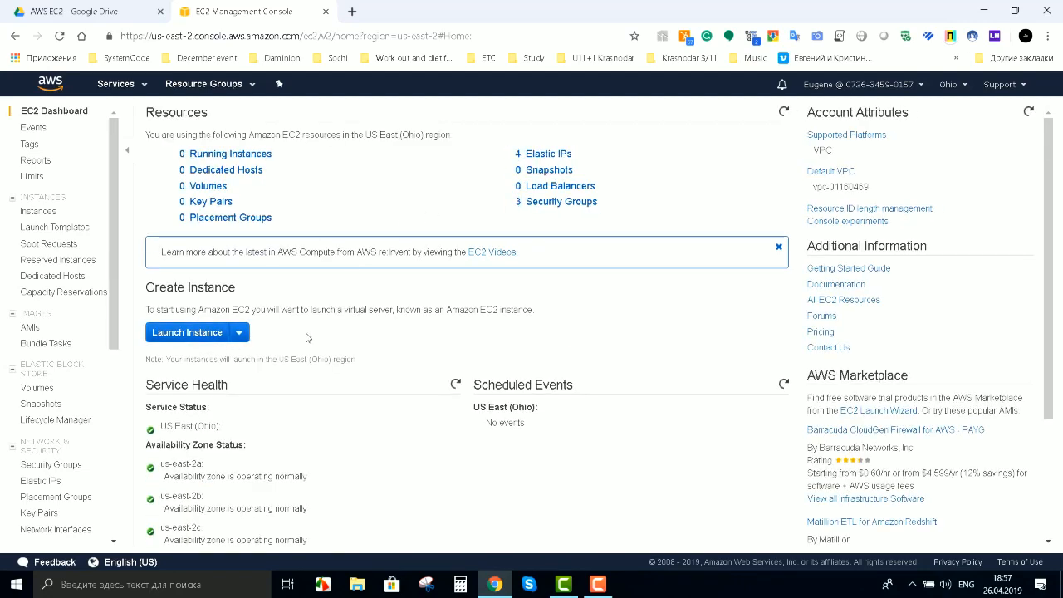
click(240, 333)
click(240, 333)
click(224, 334)
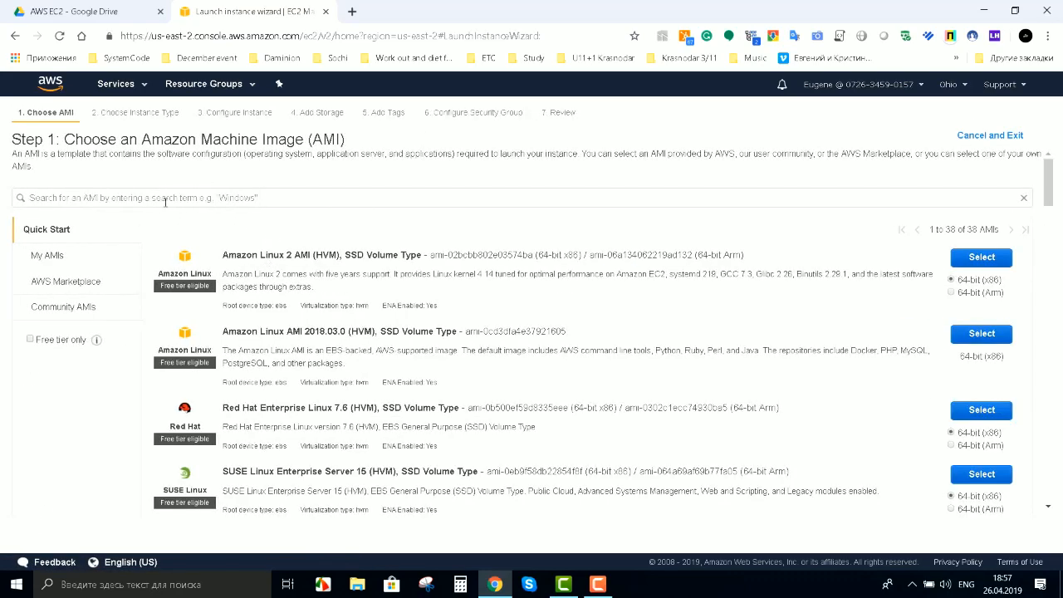
Step: Search the machine images and select Microsoft Windows Server 2019 Base
click(174, 199)
text(Wi)
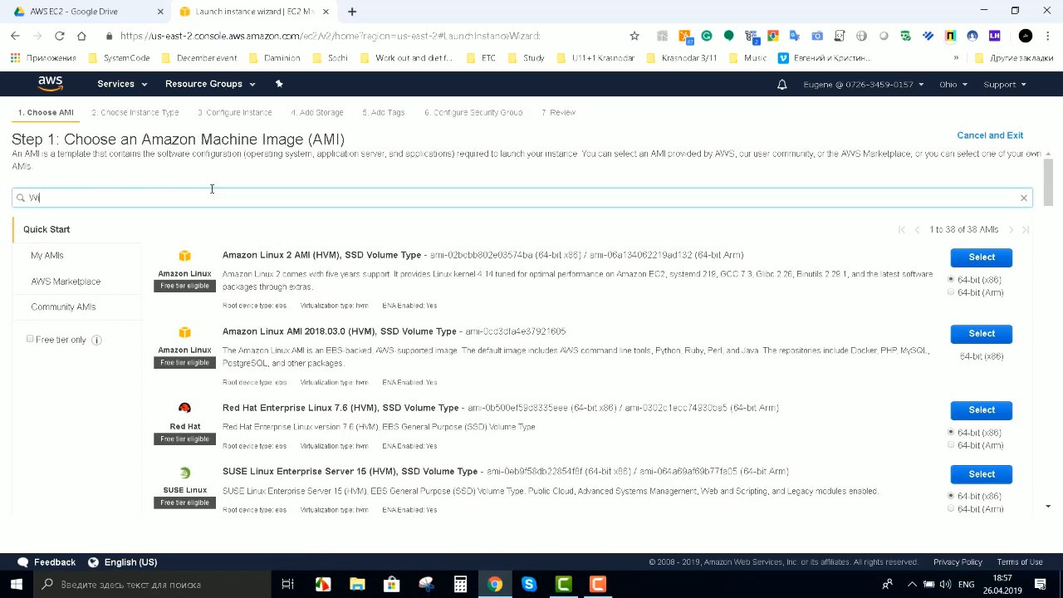
text(ndows server 2)
text(013)
key(Return)
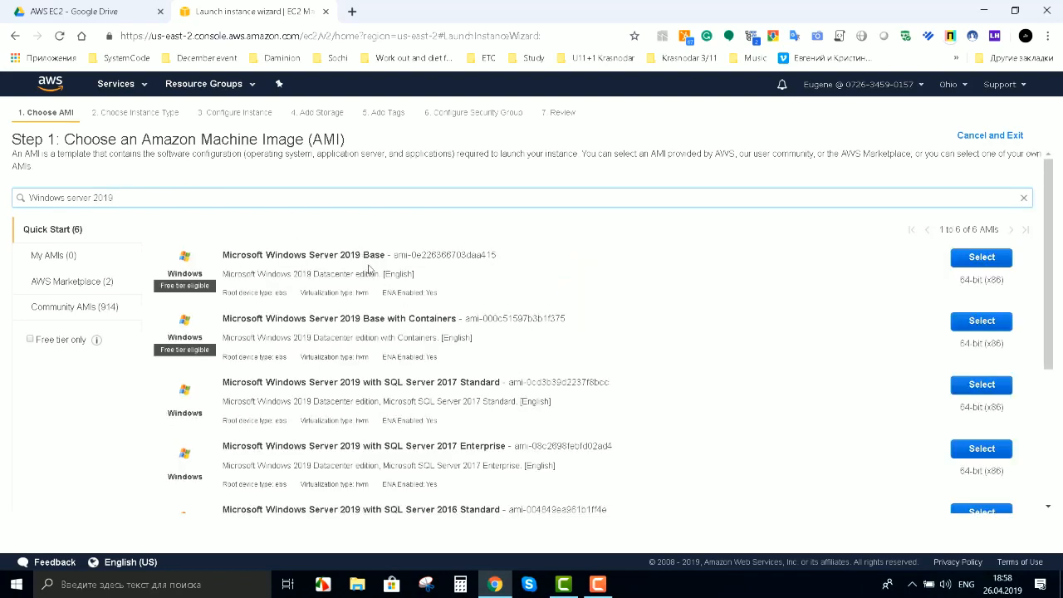
click(970, 257)
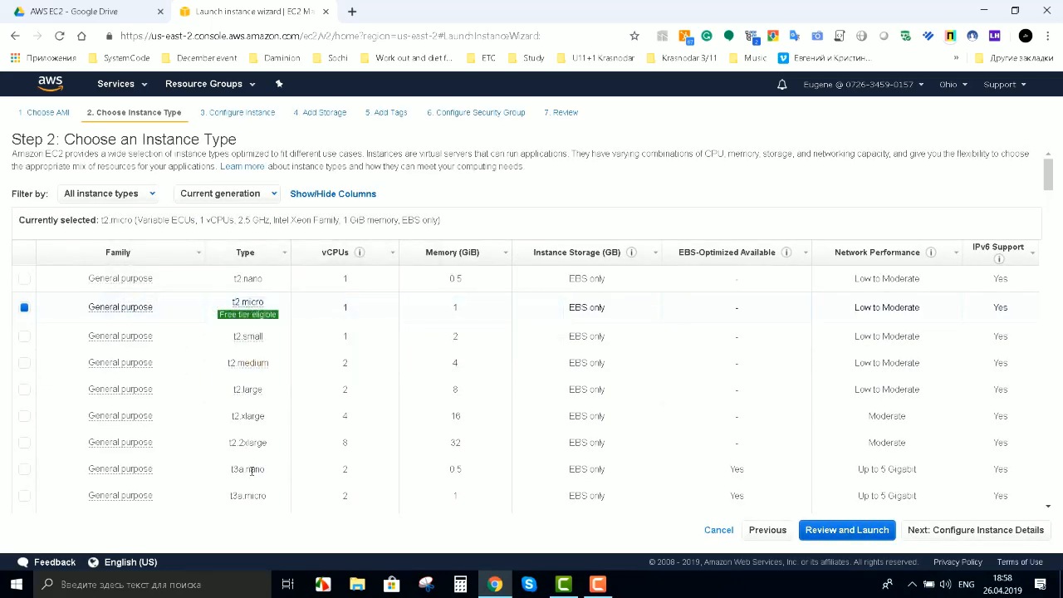
Step: Choose the t2.medium instance type and advance through details and storage to the security group settings
mouse_move(249, 316)
click(25, 364)
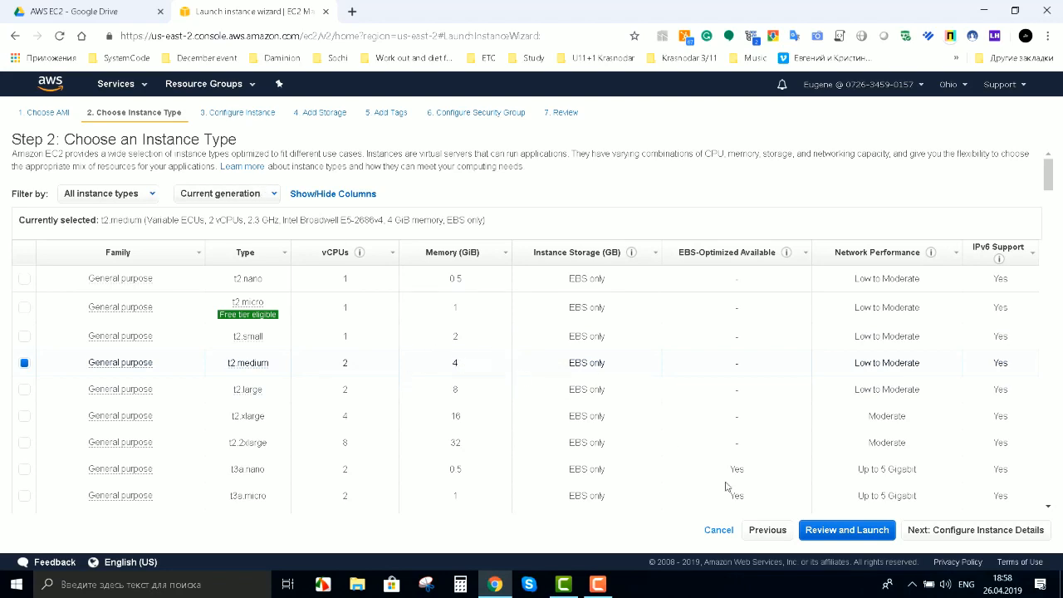
click(241, 113)
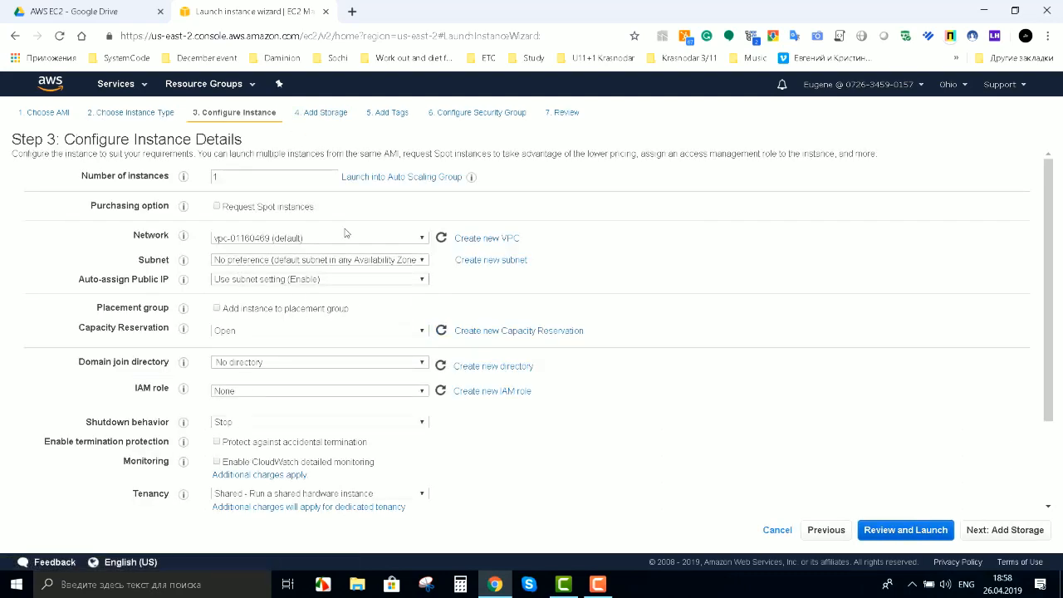
click(334, 115)
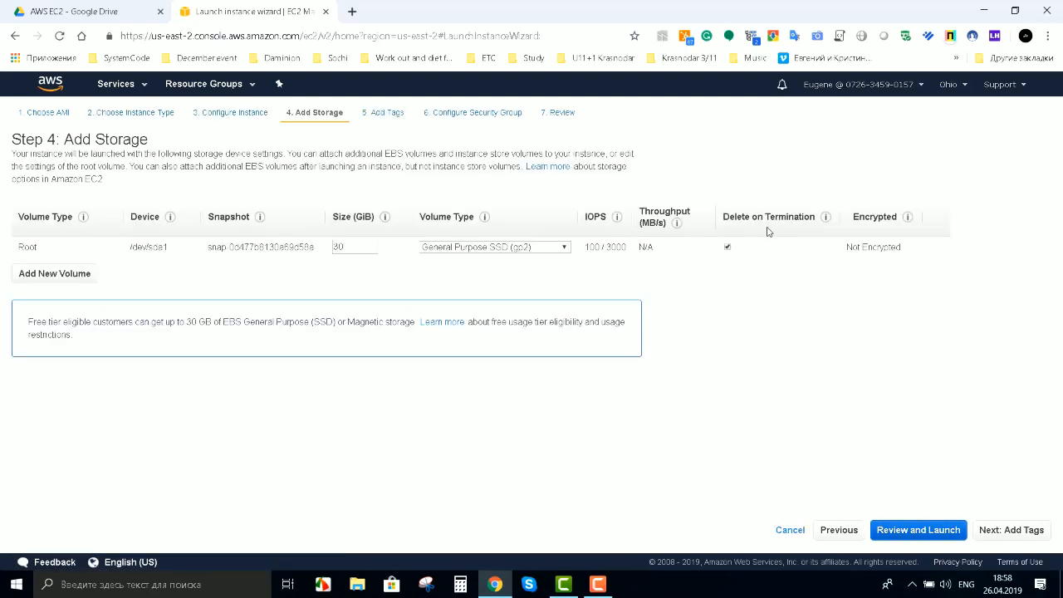
click(475, 114)
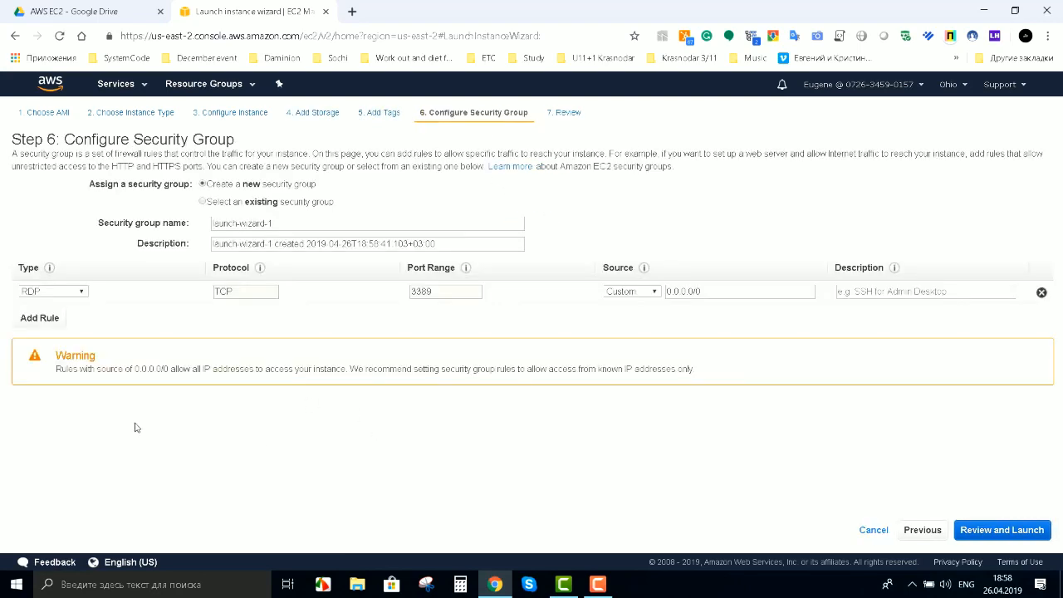
Step: Add inbound rules for HTTPS 443, RDP 3389, and custom TCP ports 8083 and 8084
click(39, 317)
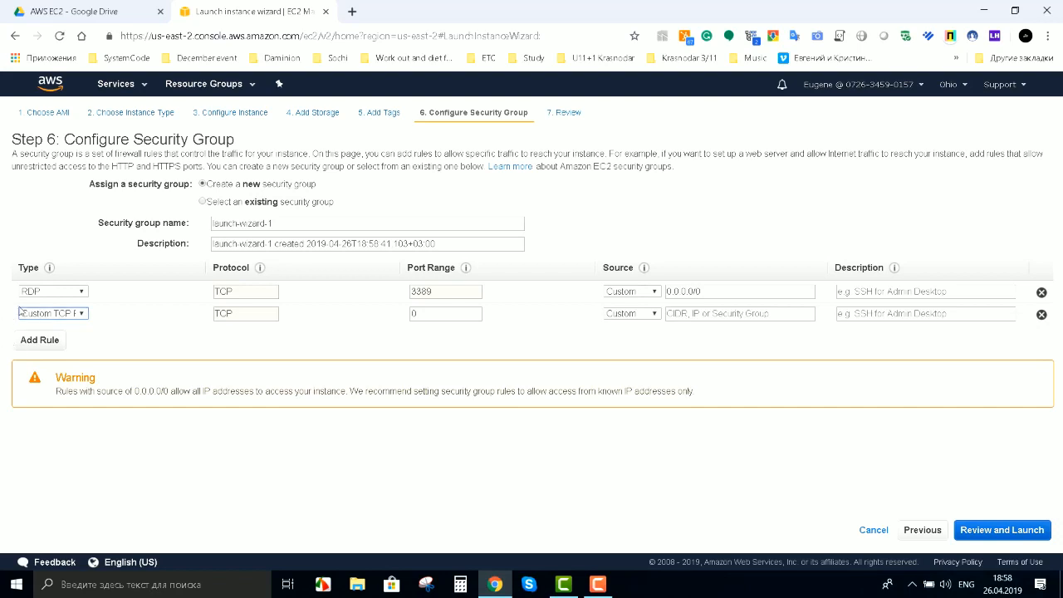
click(39, 340)
click(39, 362)
click(40, 360)
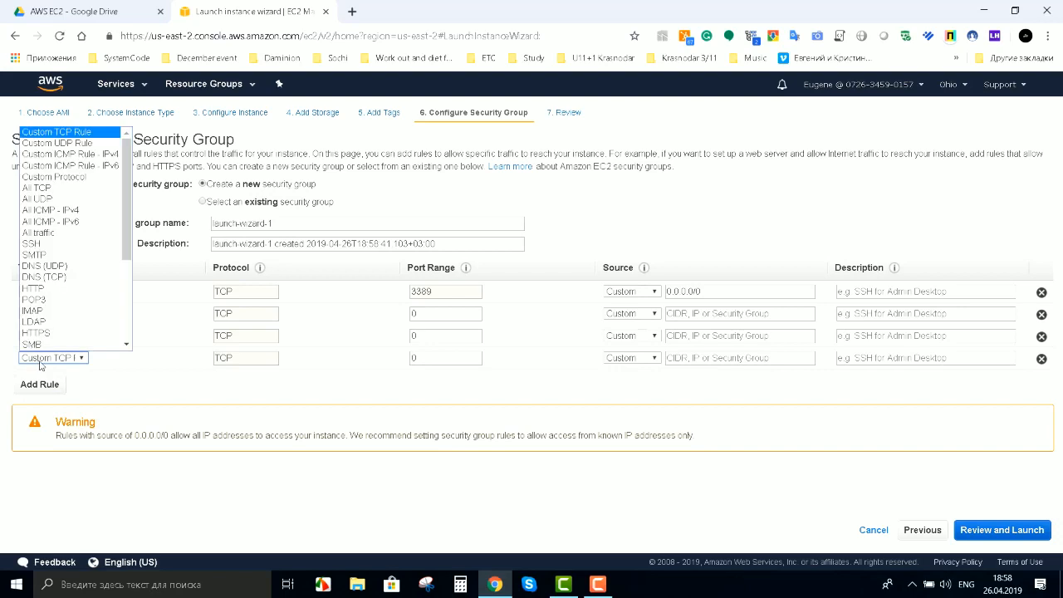
click(40, 384)
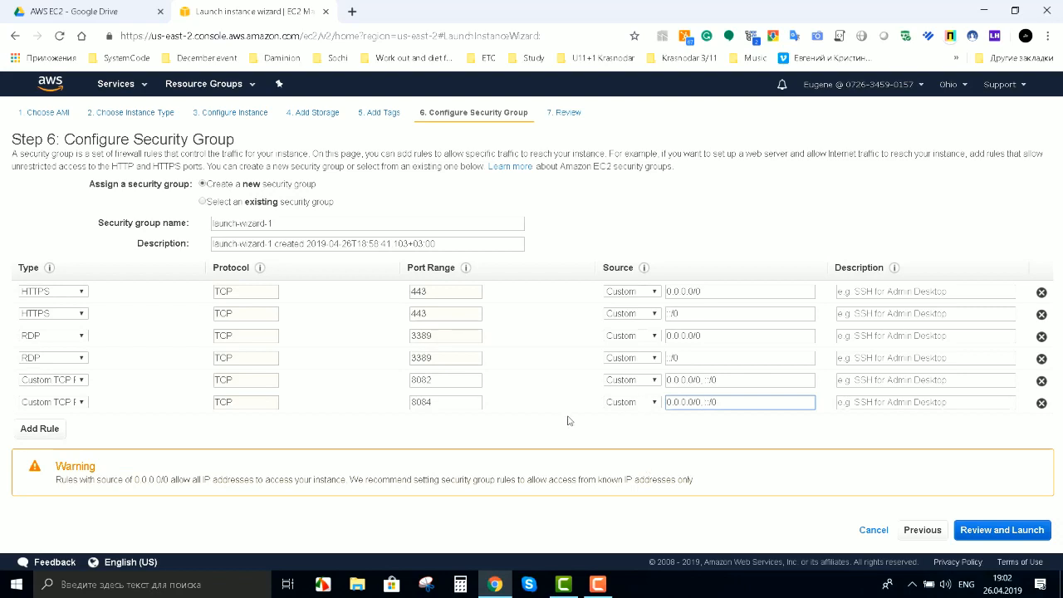
click(449, 380)
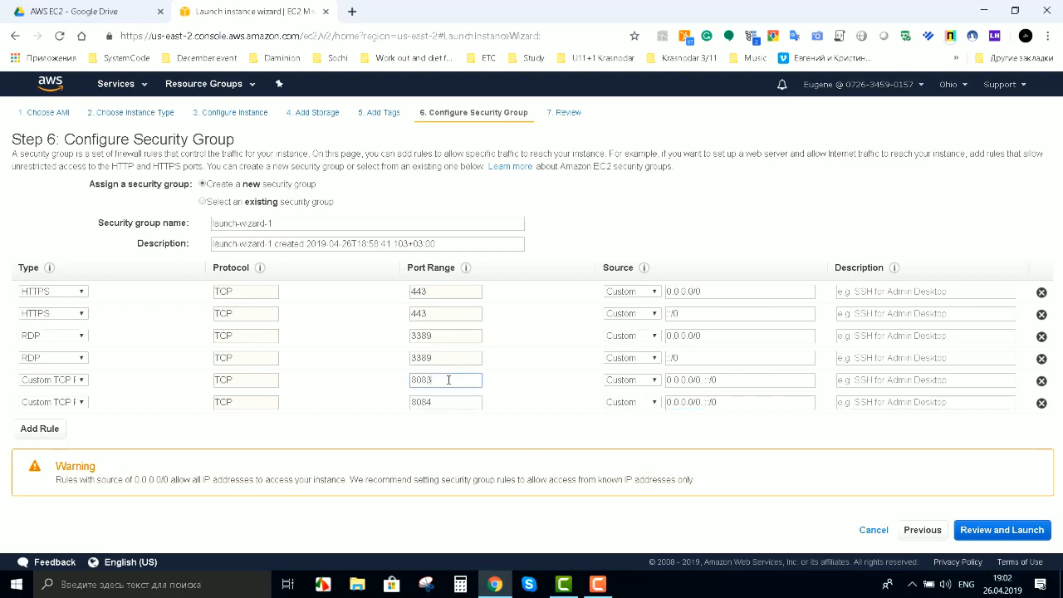
click(572, 120)
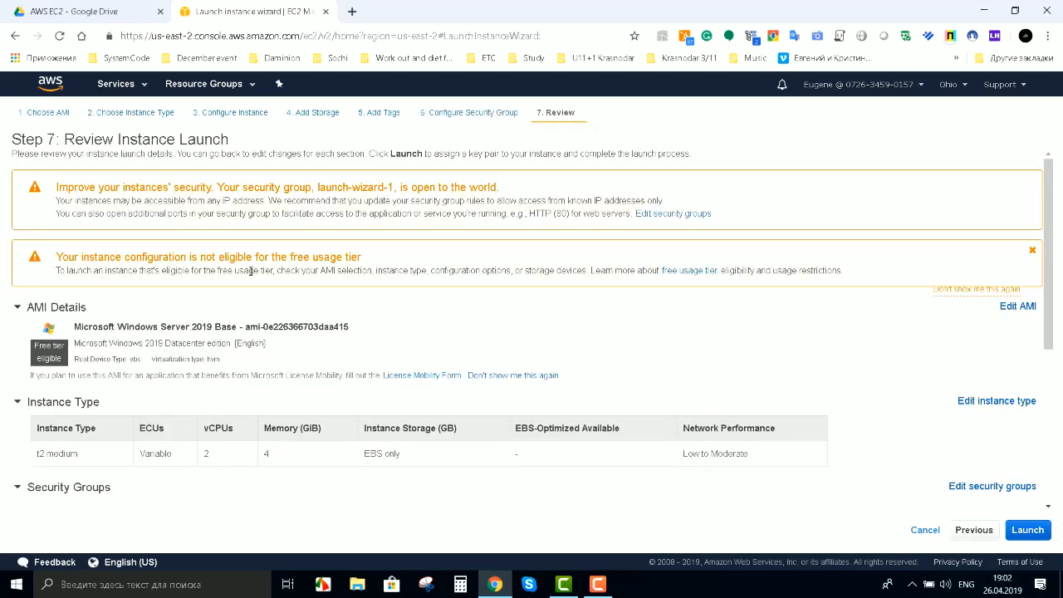
Step: Review the Windows Server 2019 t2.medium launch, recheck the security group rules, and launch it
scroll(251, 271, down, 2)
scroll(351, 361, down, 1)
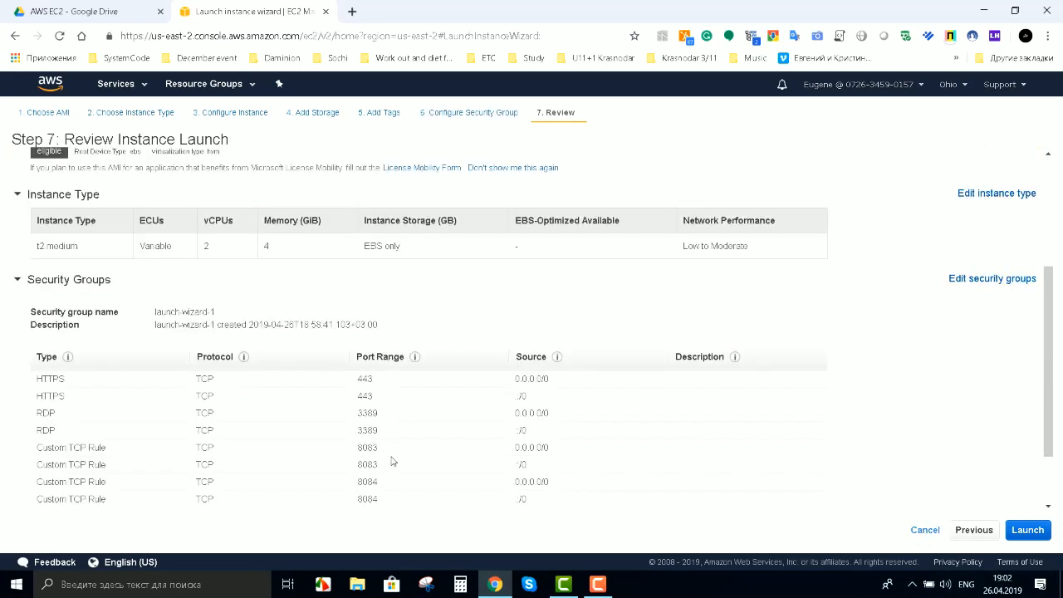
scroll(388, 455, down, 1)
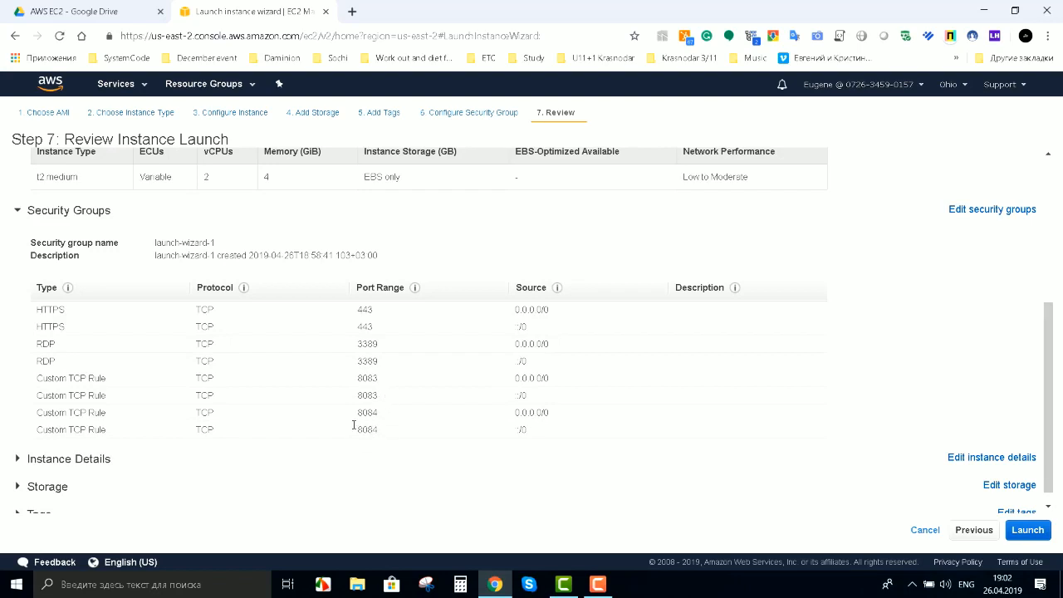
click(467, 112)
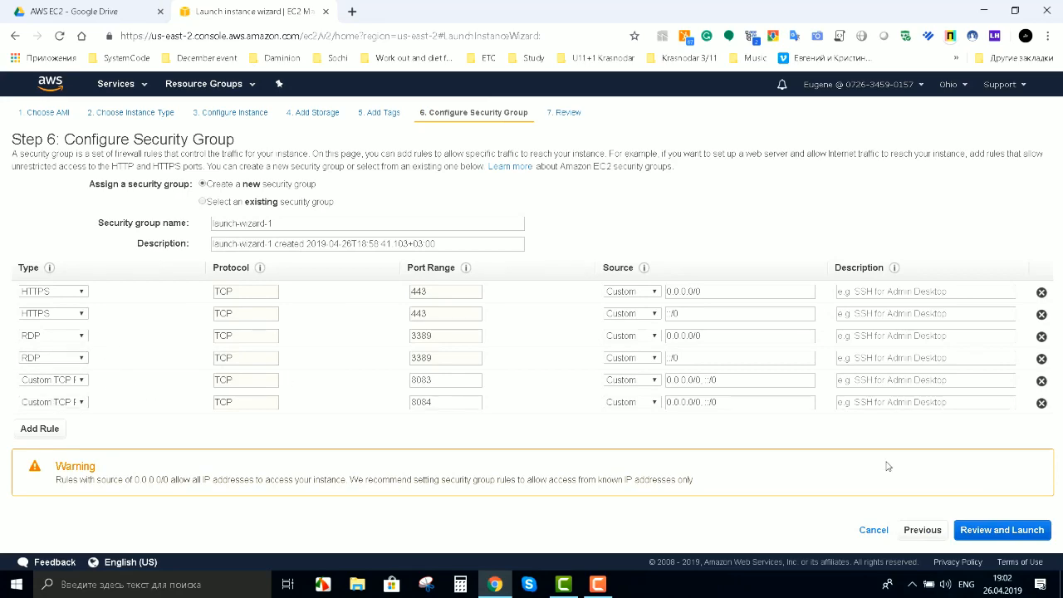
click(985, 530)
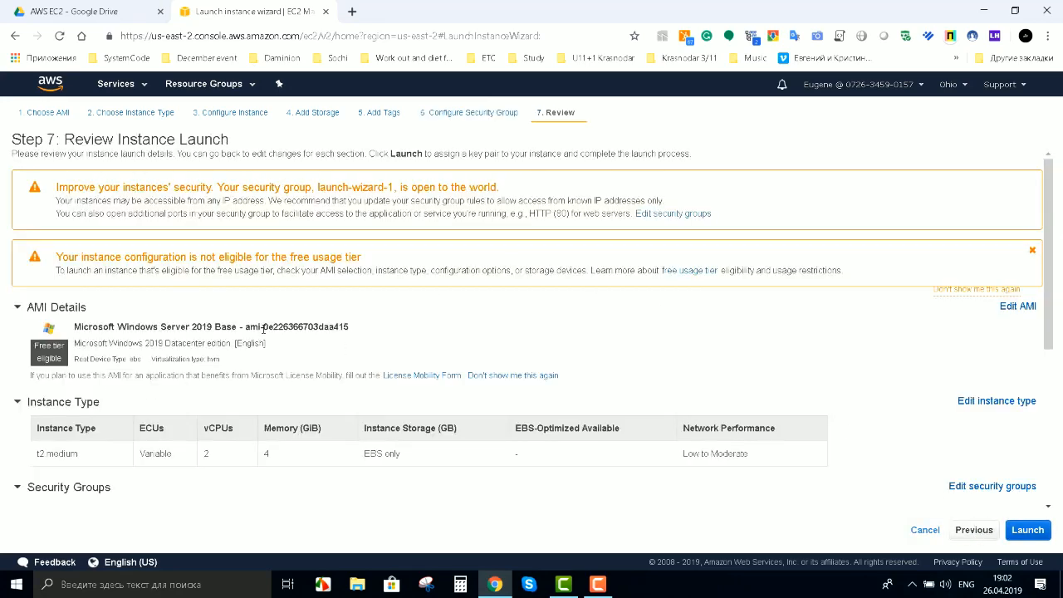
scroll(848, 495, down, 2)
scroll(216, 304, down, 2)
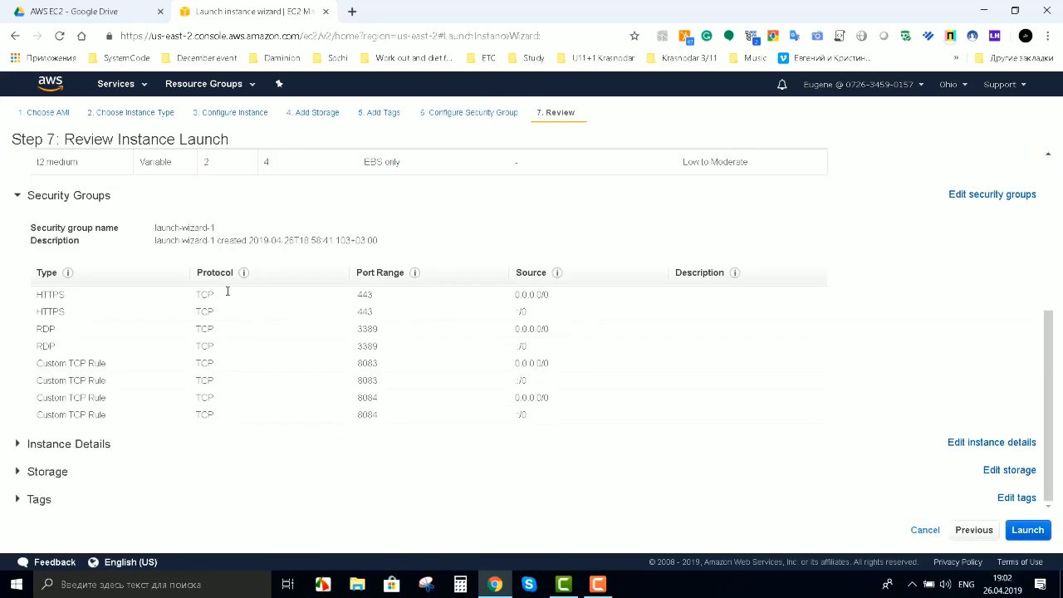
scroll(328, 380, up, 4)
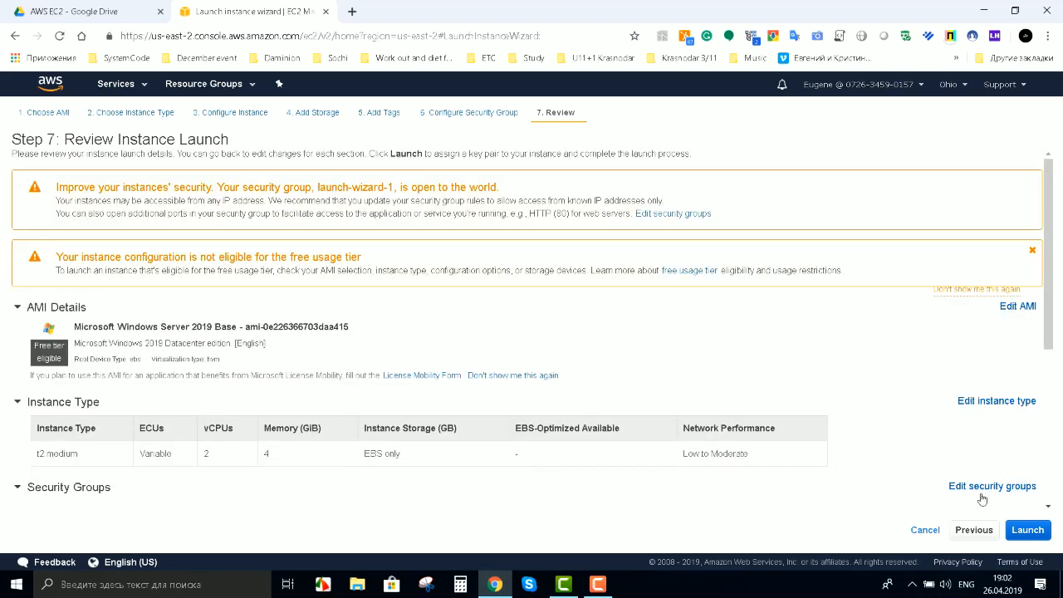
click(1030, 531)
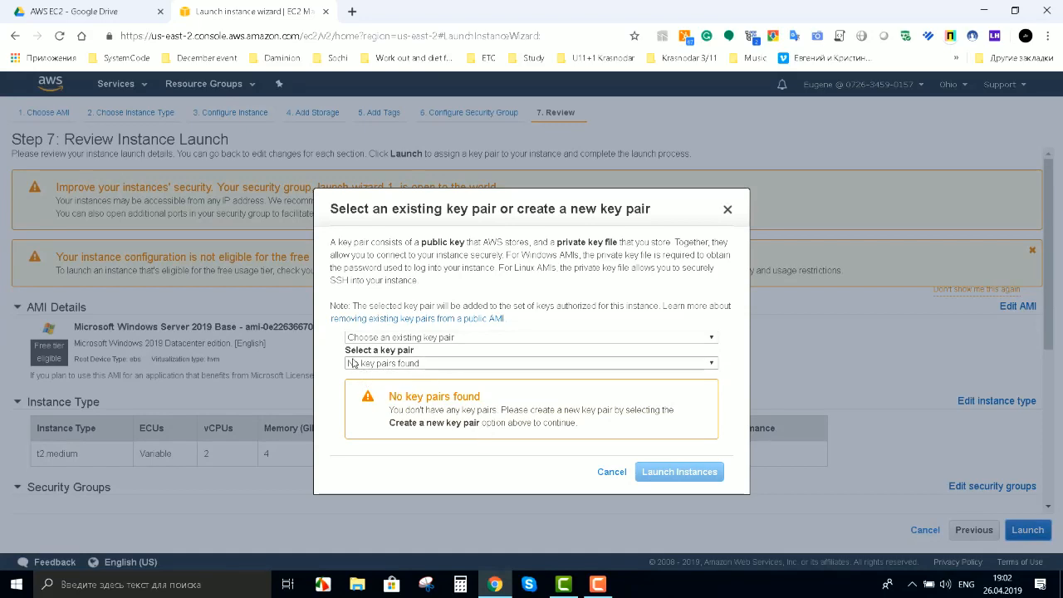
Step: Create a new key pair named DamionTest and download it
click(423, 338)
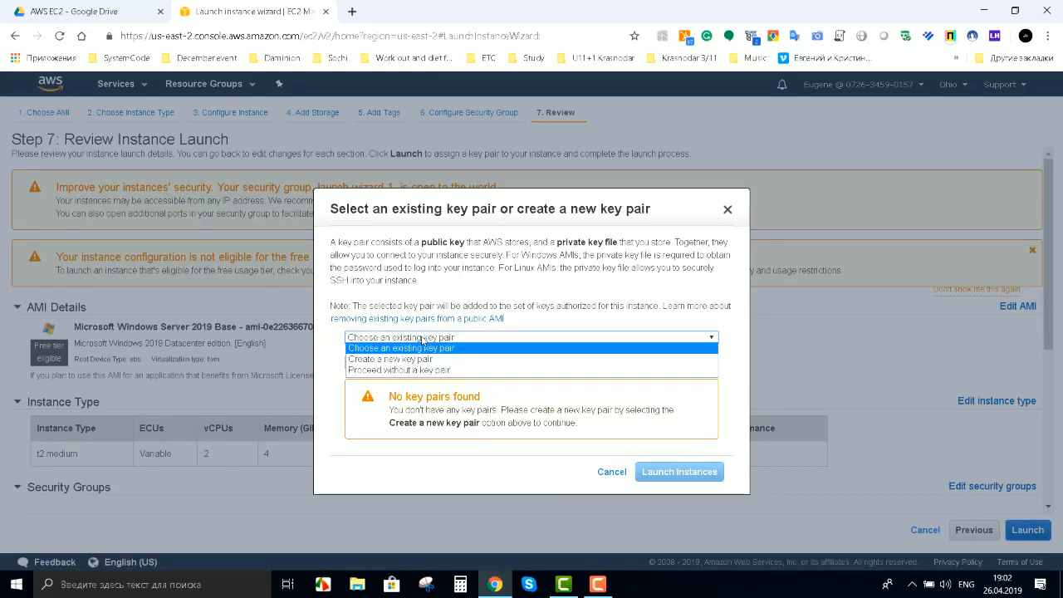
click(417, 360)
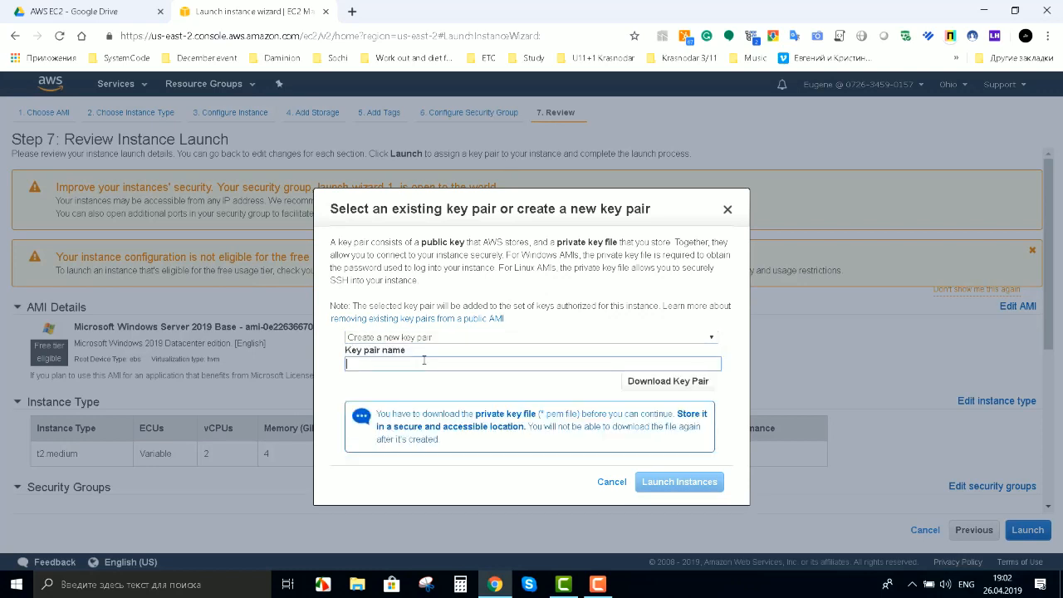
text(DamionTest)
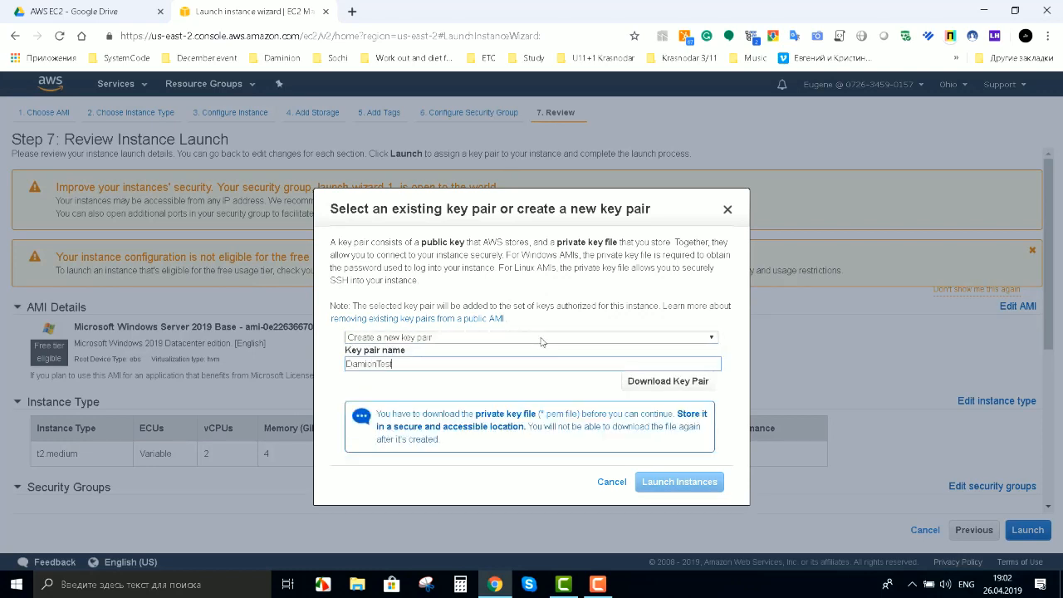
click(660, 387)
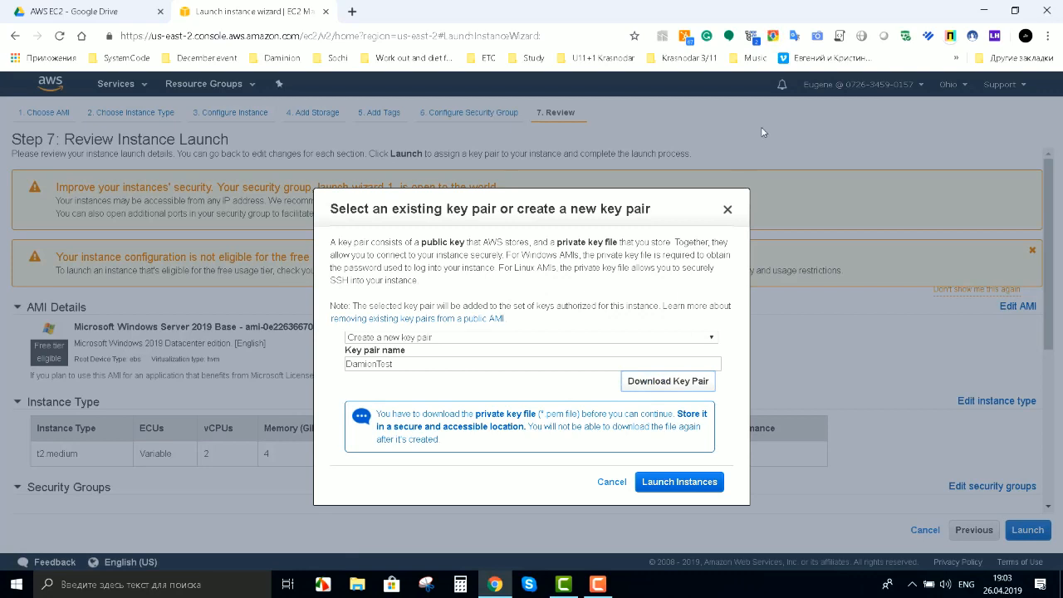
Step: Copy the downloaded DamionTest.pem file onto the Desktop
click(774, 34)
click(886, 160)
click(773, 36)
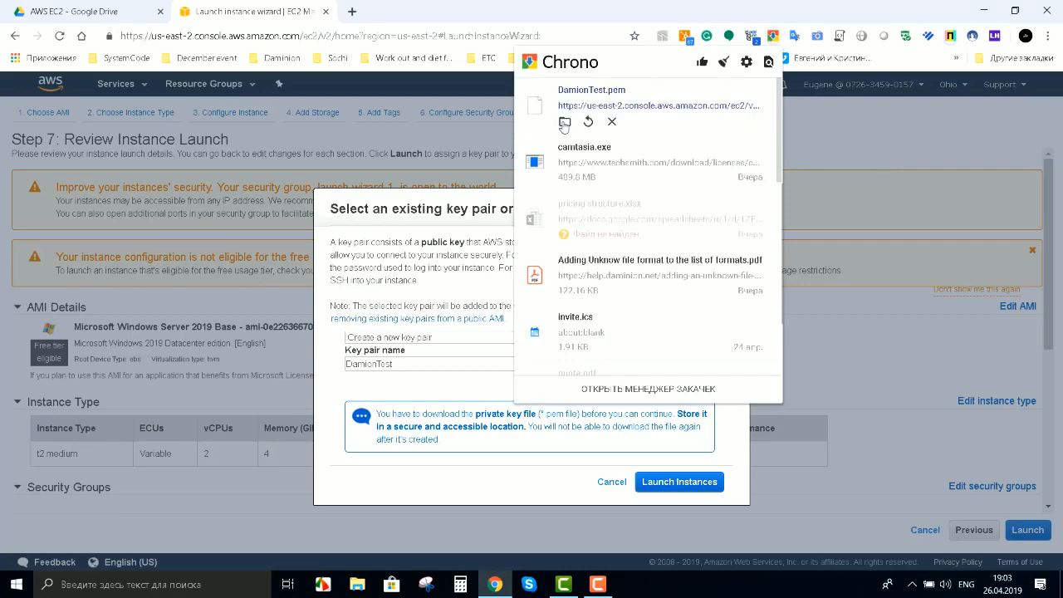
click(565, 122)
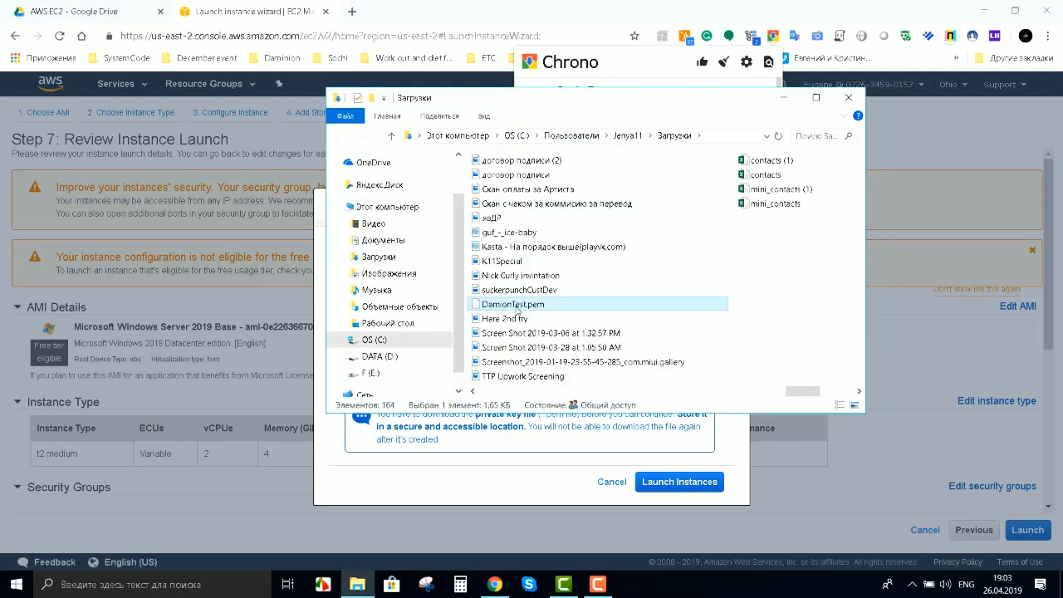
click(409, 324)
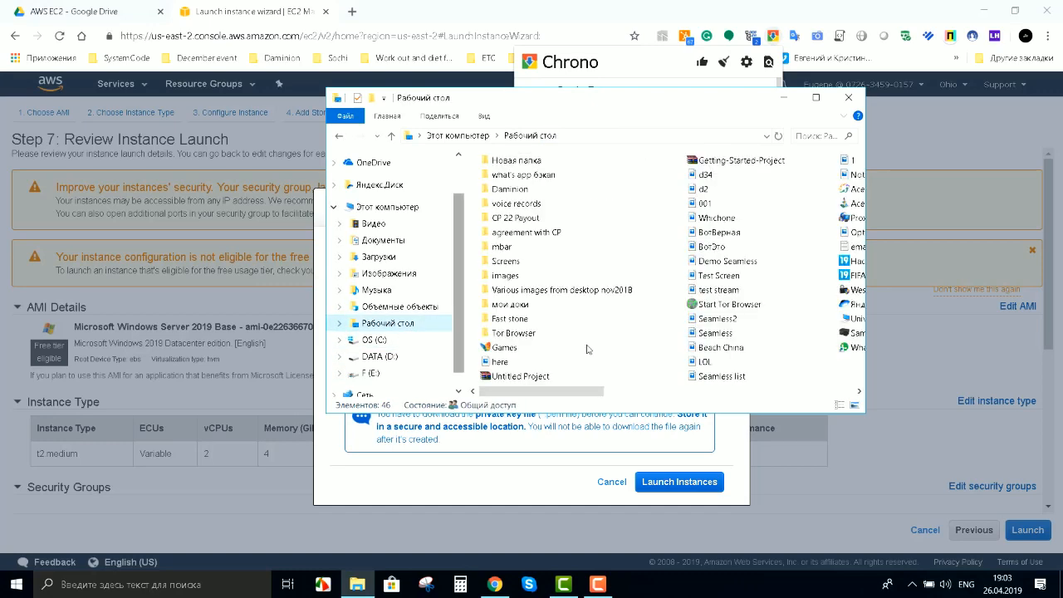
click(653, 204)
key(ctrl+v)
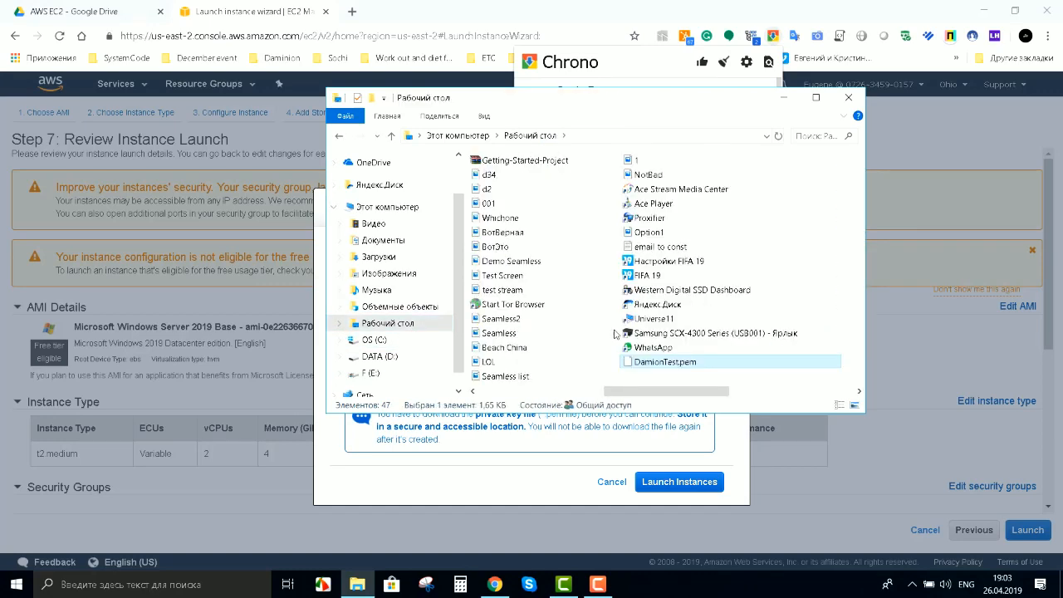
click(621, 333)
Step: Launch the t2.medium instance with key pair DamionTest and check it in the Instances list
click(814, 232)
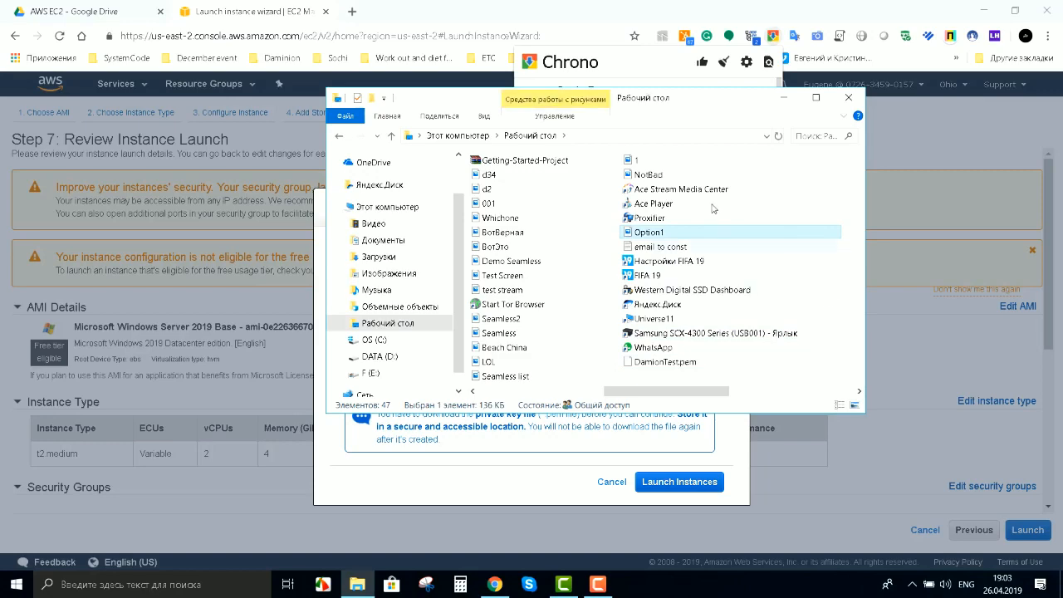
click(792, 99)
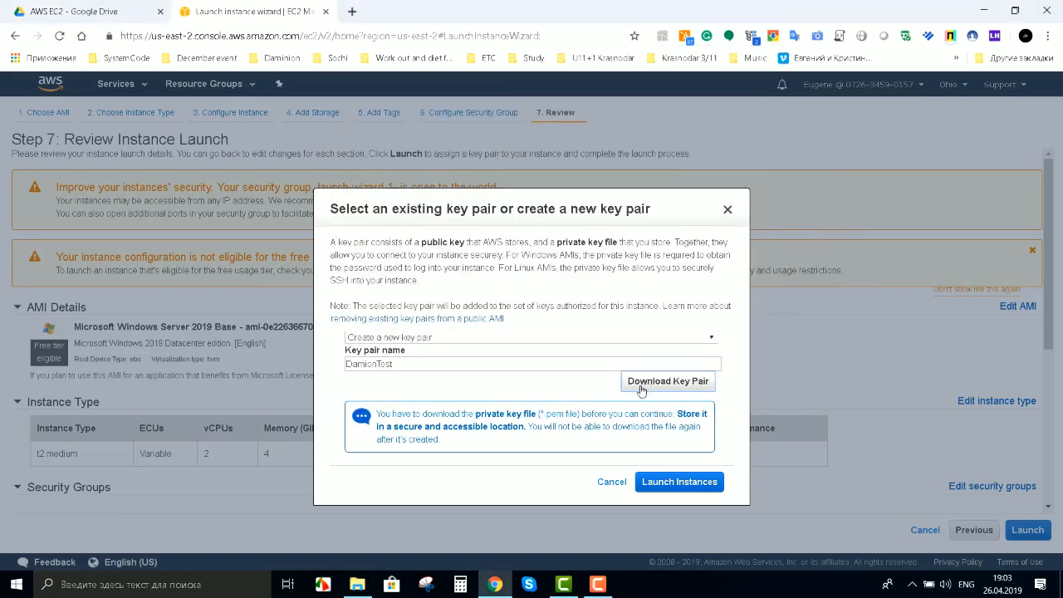
click(681, 482)
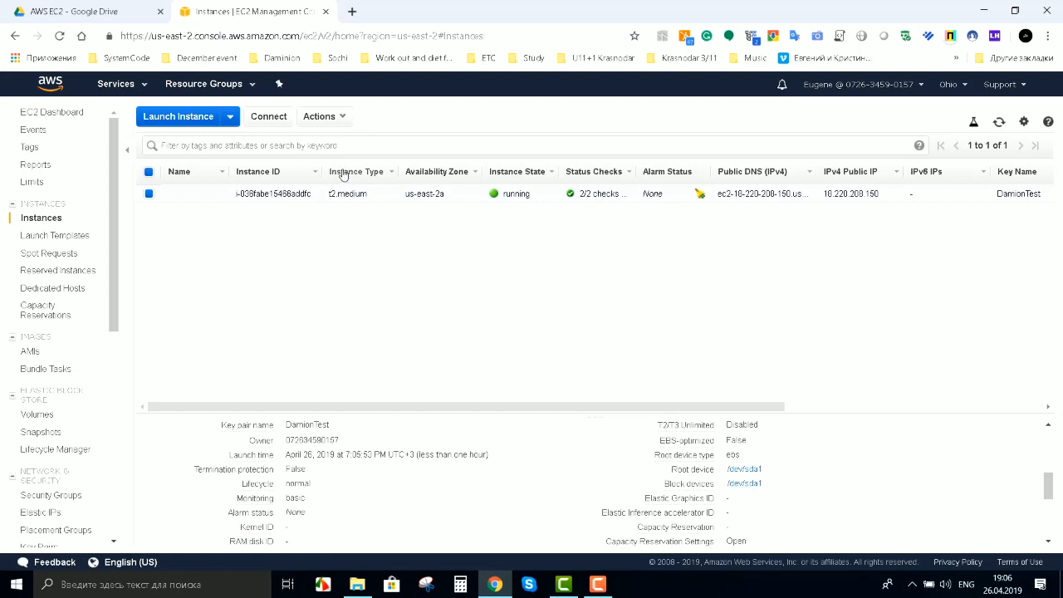
scroll(931, 424, down, 5)
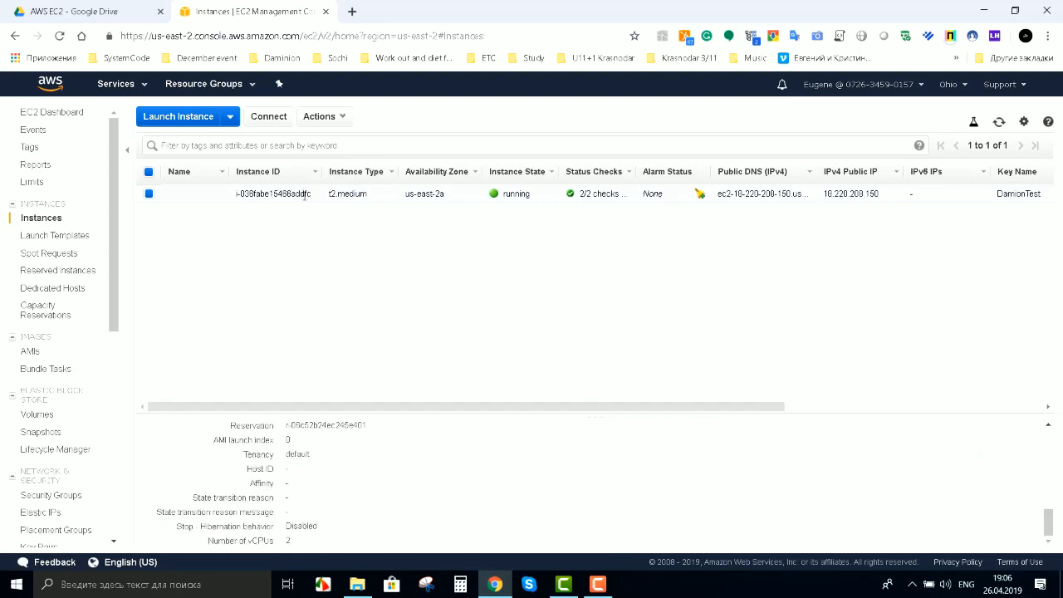
Step: Download the instance's remote desktop file and load DamionTest.pem from the Desktop for password retrieval
click(268, 116)
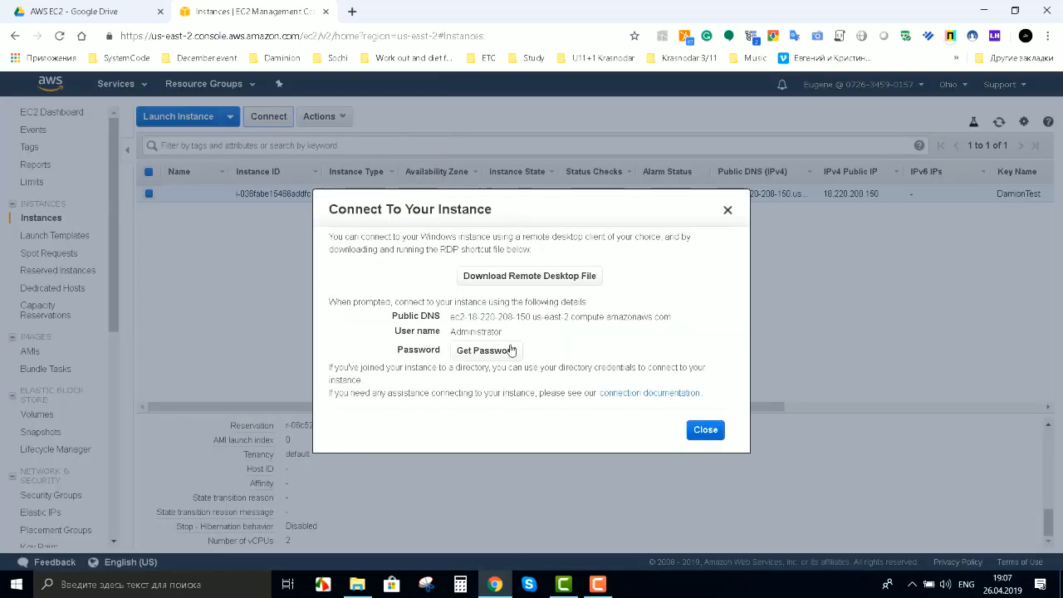
click(529, 276)
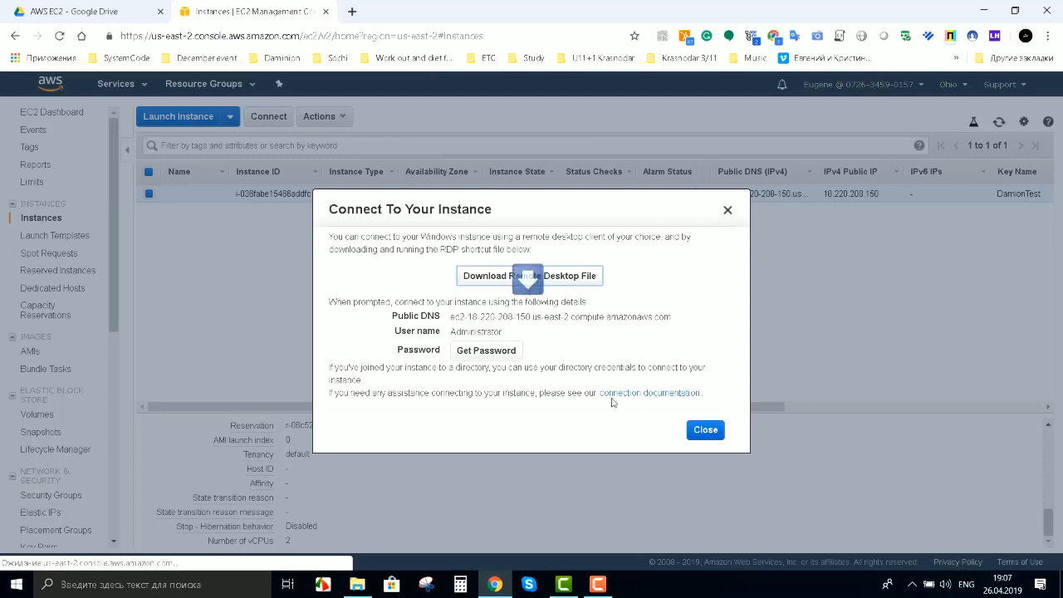
click(479, 350)
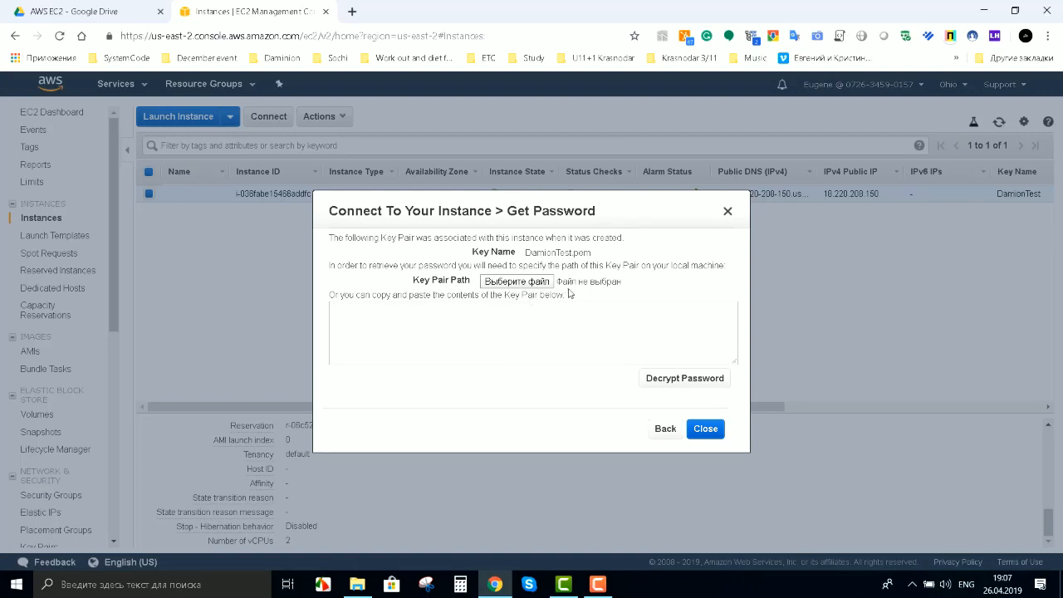
click(496, 283)
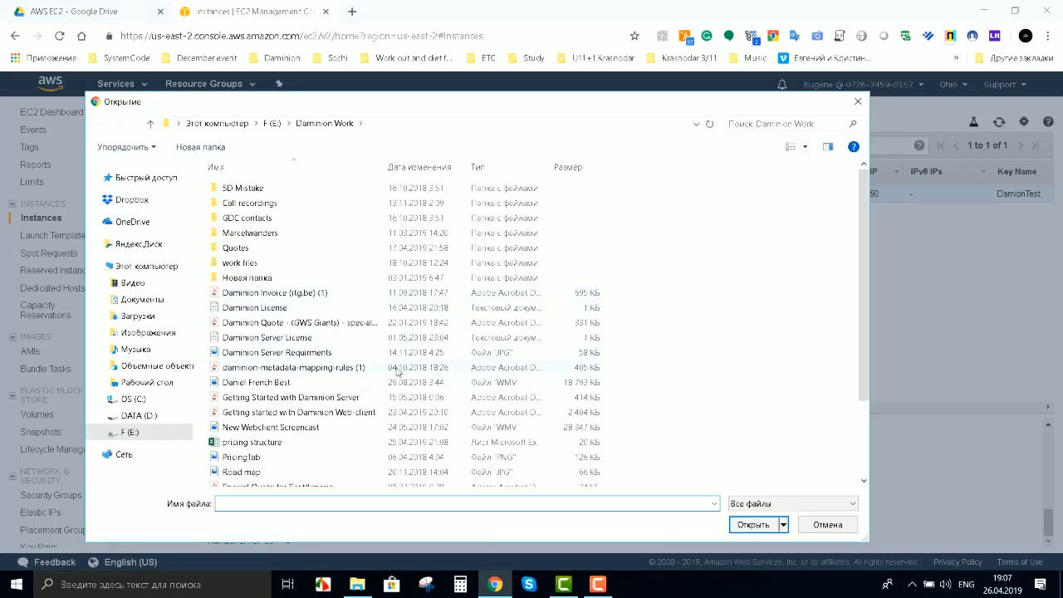
click(142, 382)
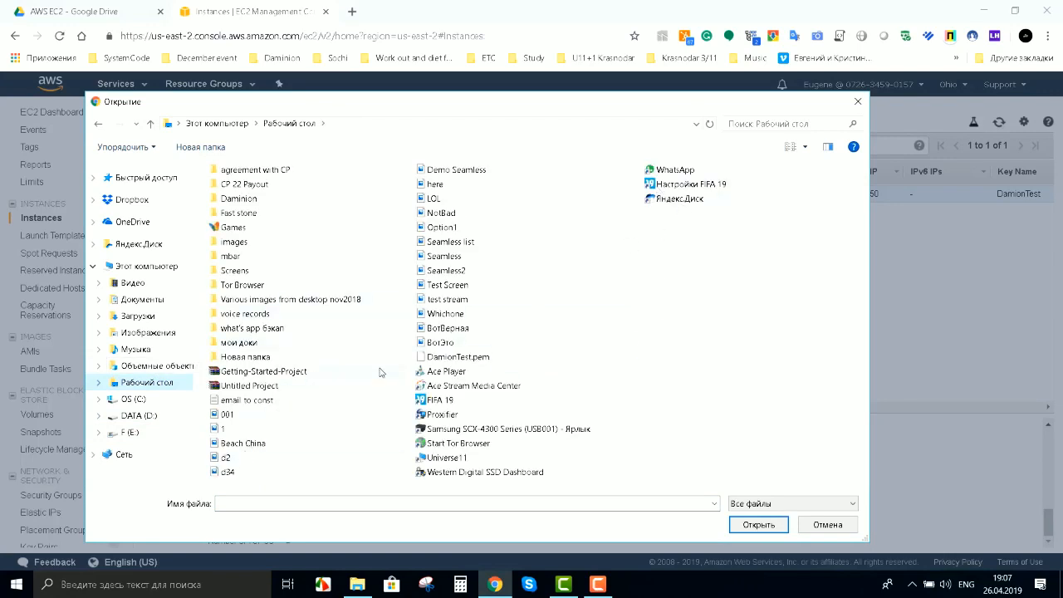
click(468, 361)
click(772, 527)
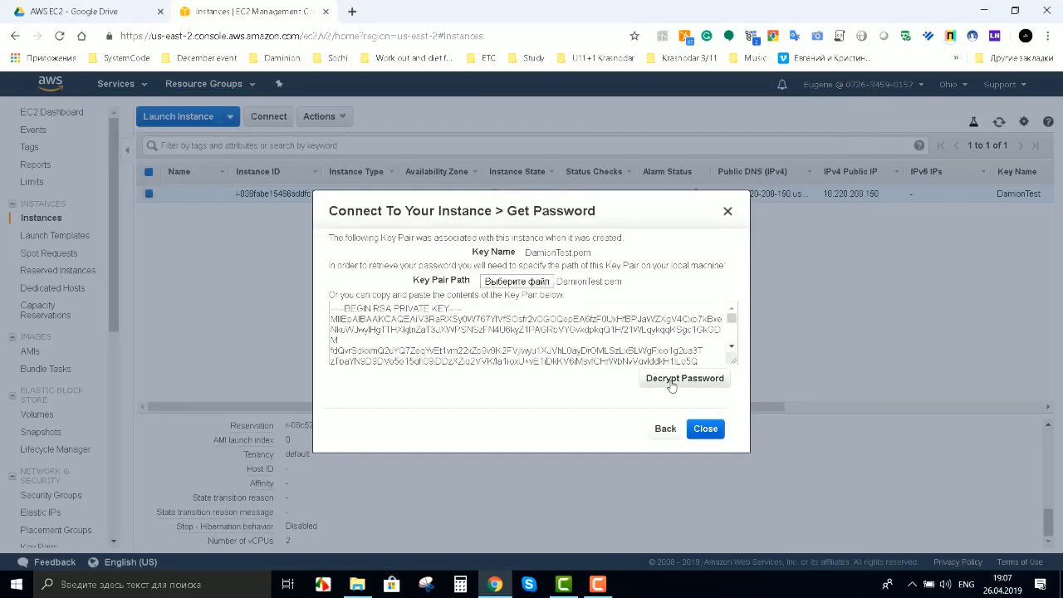
Step: Decrypt and copy the Administrator password, then close the connection details
click(682, 380)
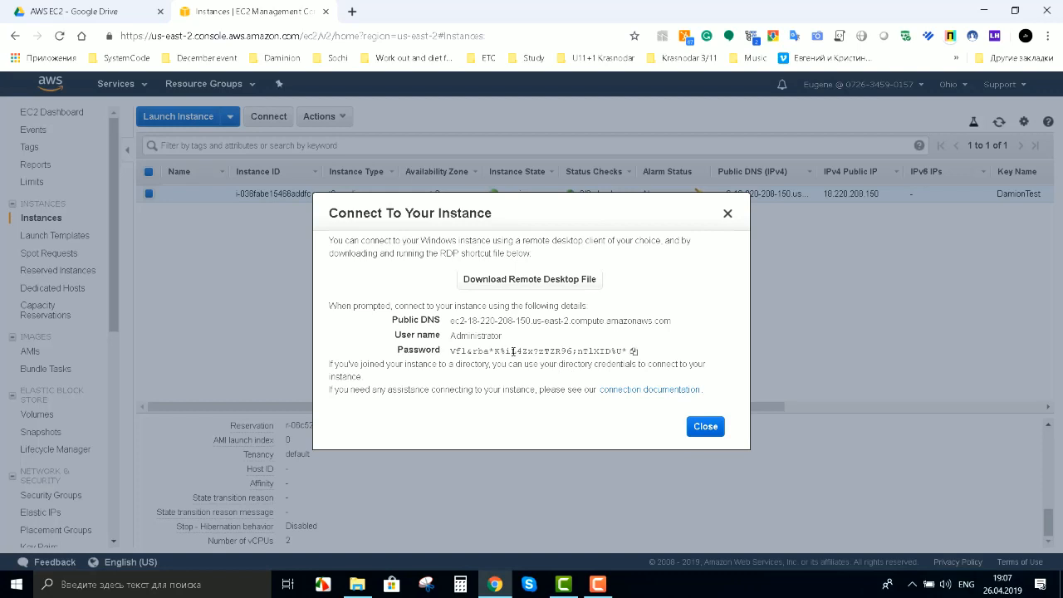
click(633, 351)
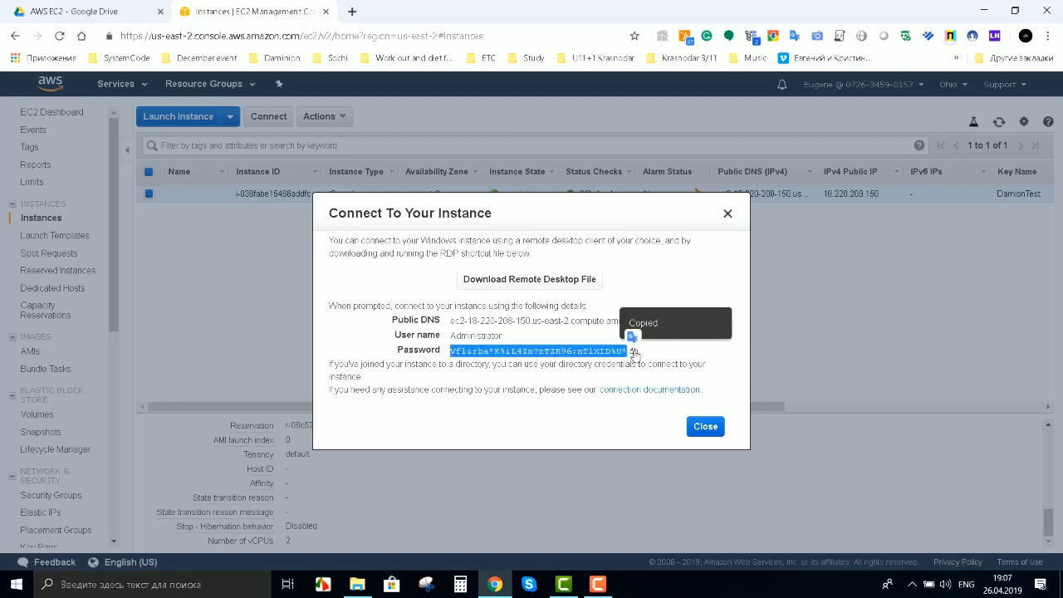
click(704, 426)
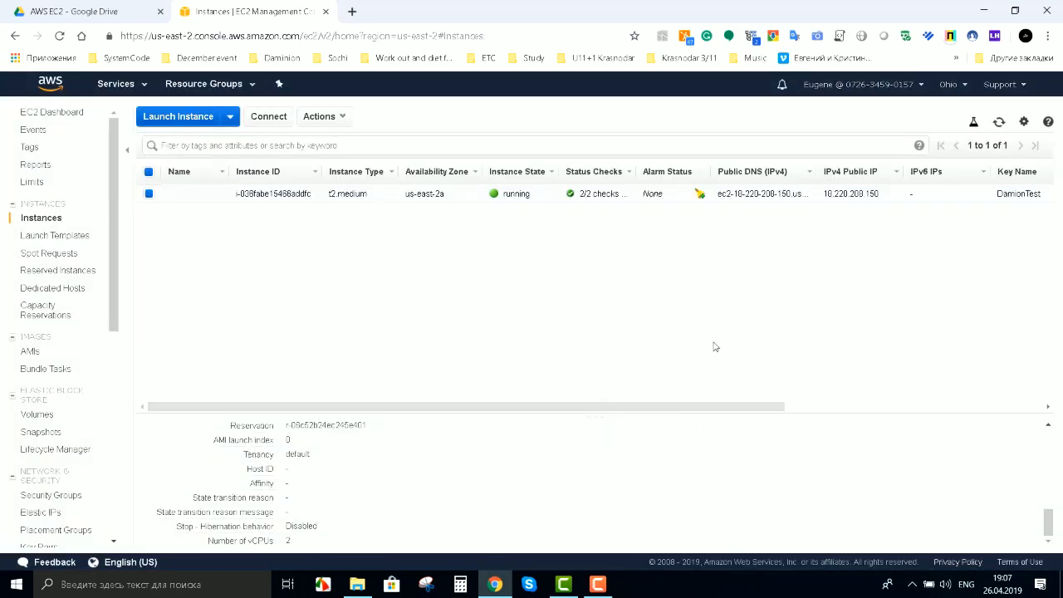
Step: Open the downloaded RDP file for the EC2 instance from its Downloads folder
click(978, 10)
click(772, 36)
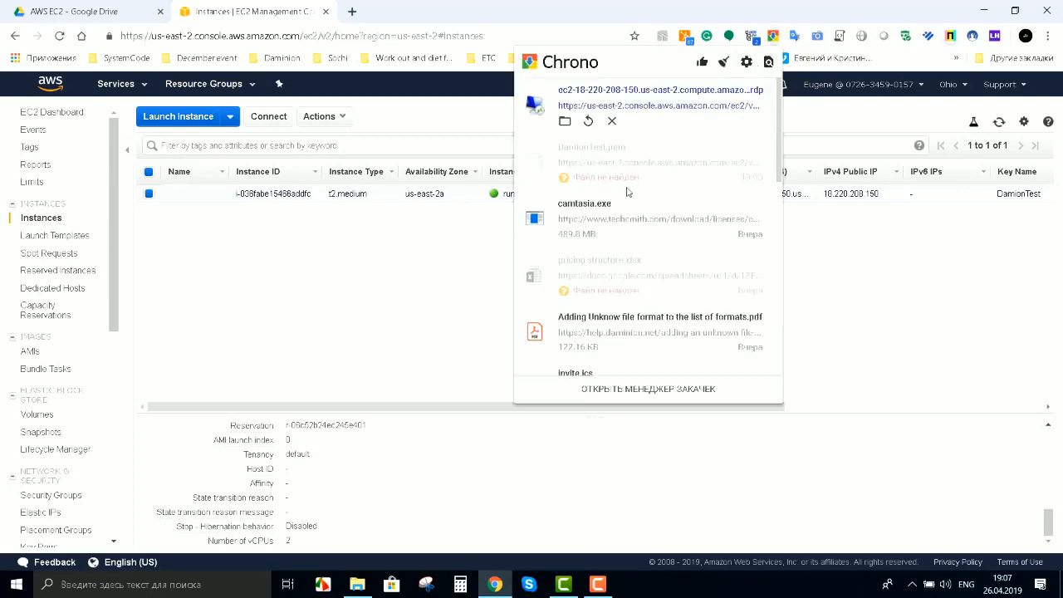
click(564, 123)
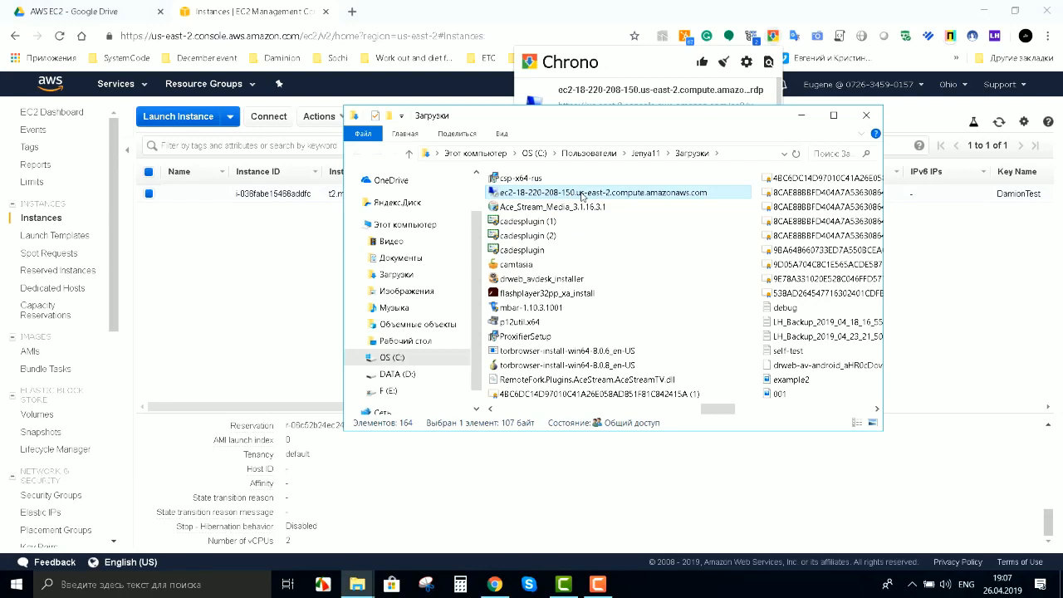
double_click(582, 195)
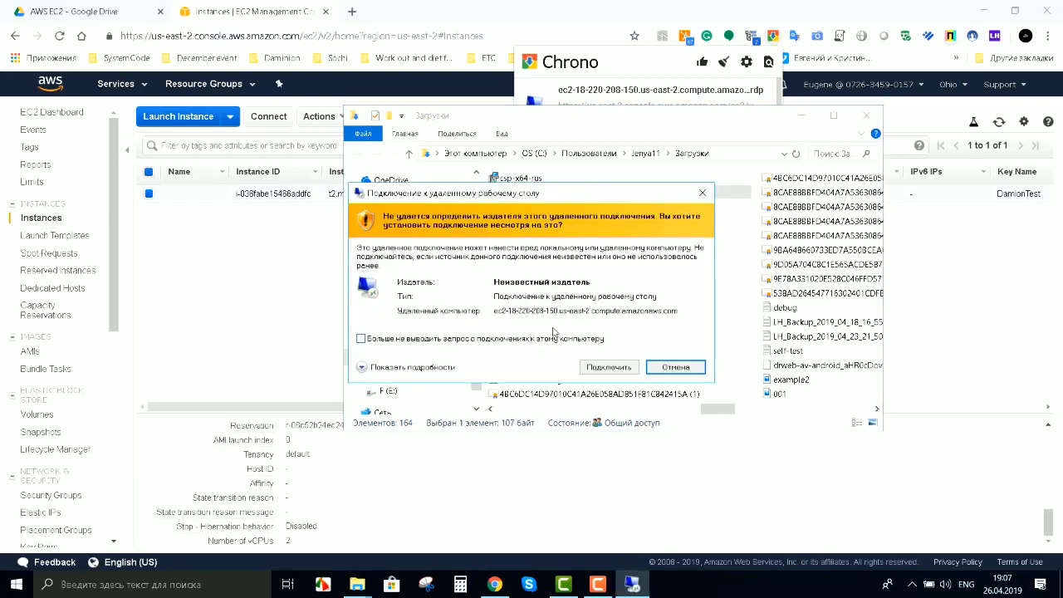
Step: Connect as Administrator with the pasted password, remembering credentials and accepting the certificate
click(481, 339)
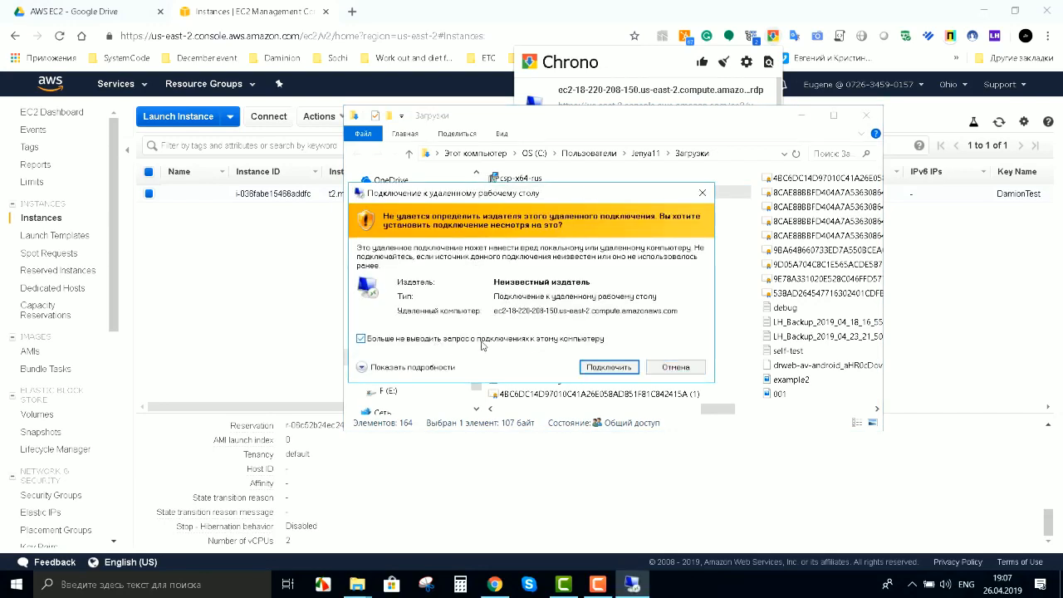
click(623, 368)
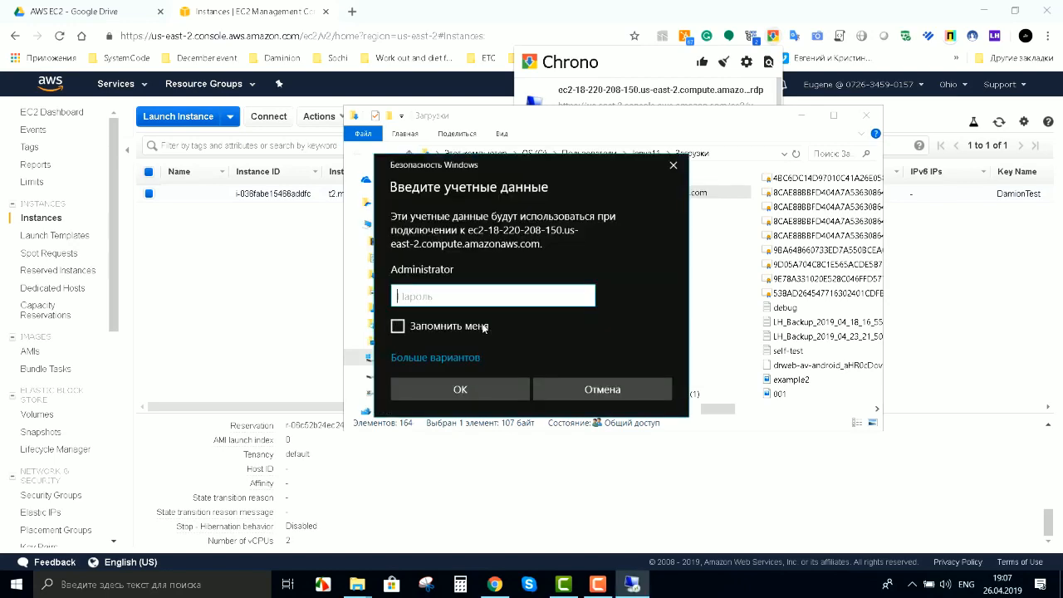
key(ctrl+v)
click(484, 326)
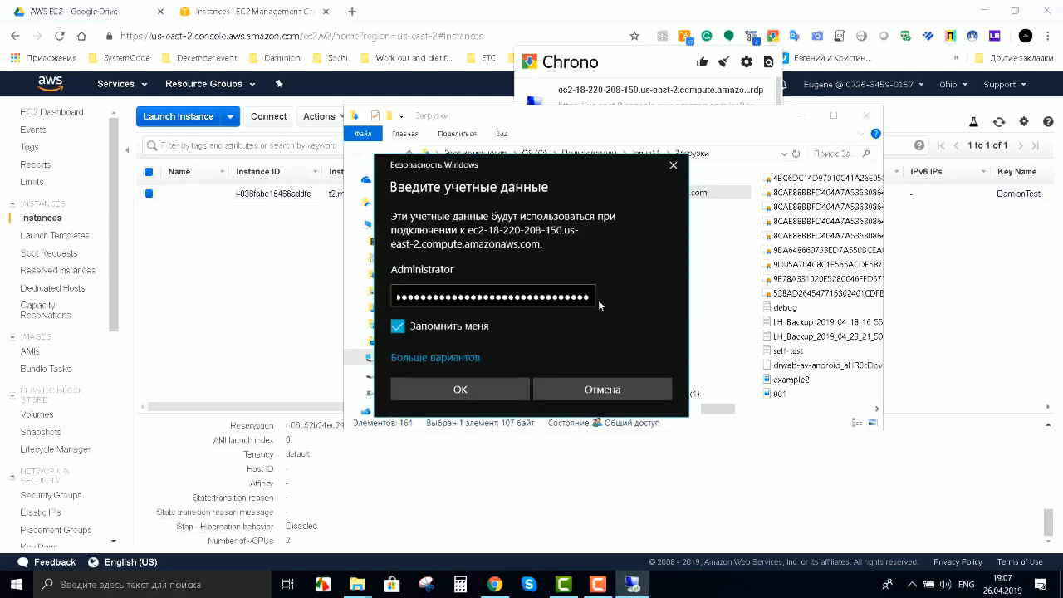
click(485, 387)
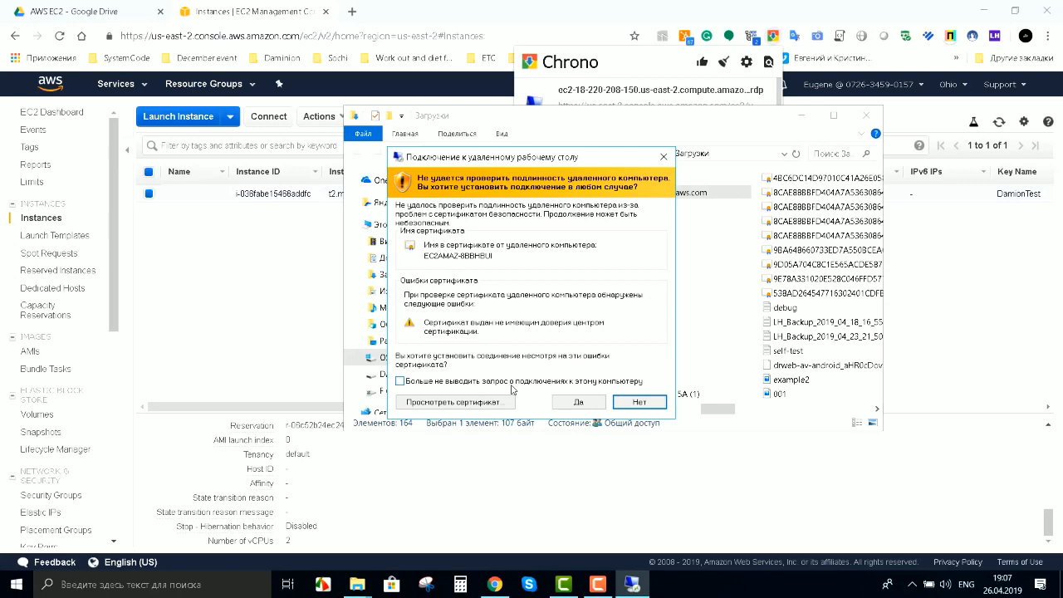
click(575, 402)
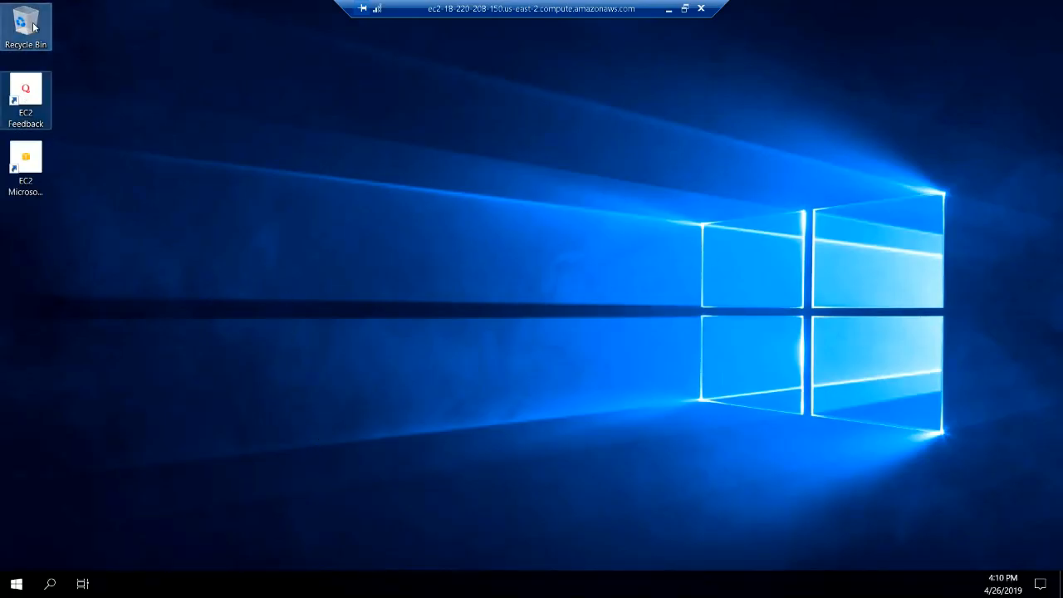
Step: Dismiss the network prompt and launch DaminionServerSetup-6.2.0.1933 from the remote Downloads folder
drag(31, 23, 264, 79)
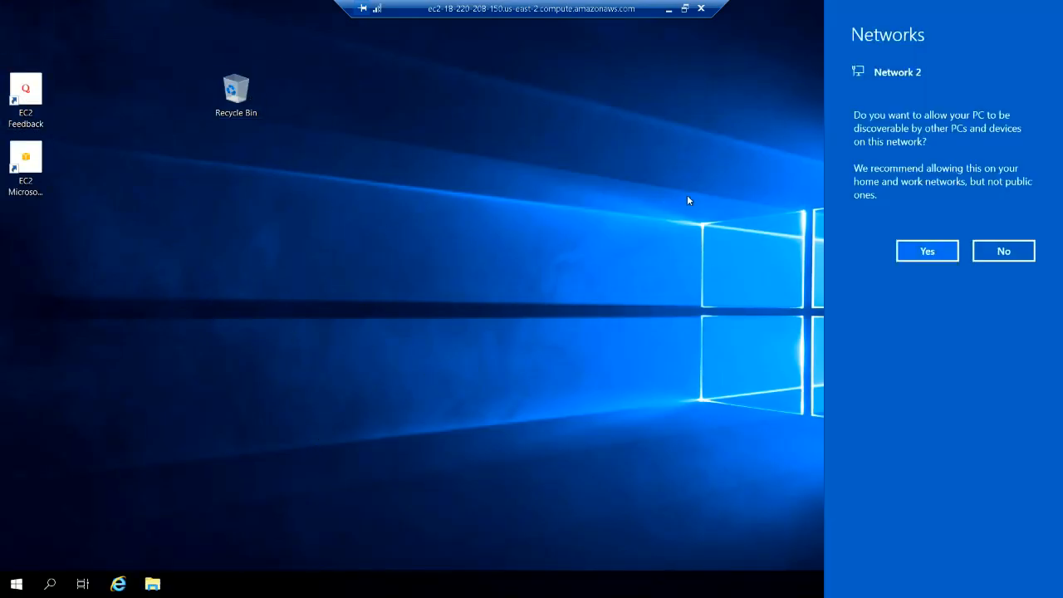
click(97, 29)
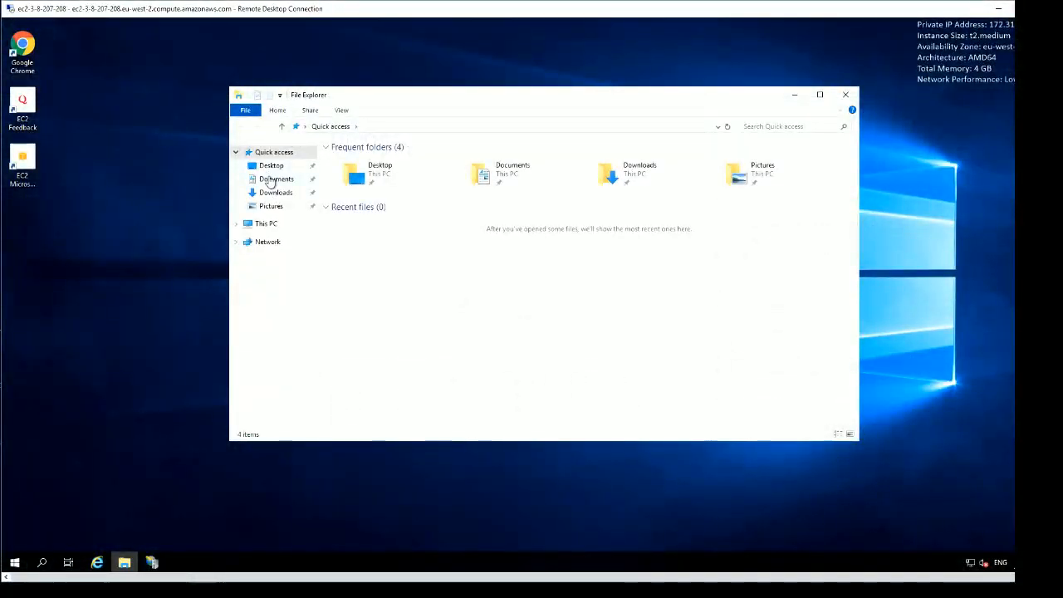
click(273, 195)
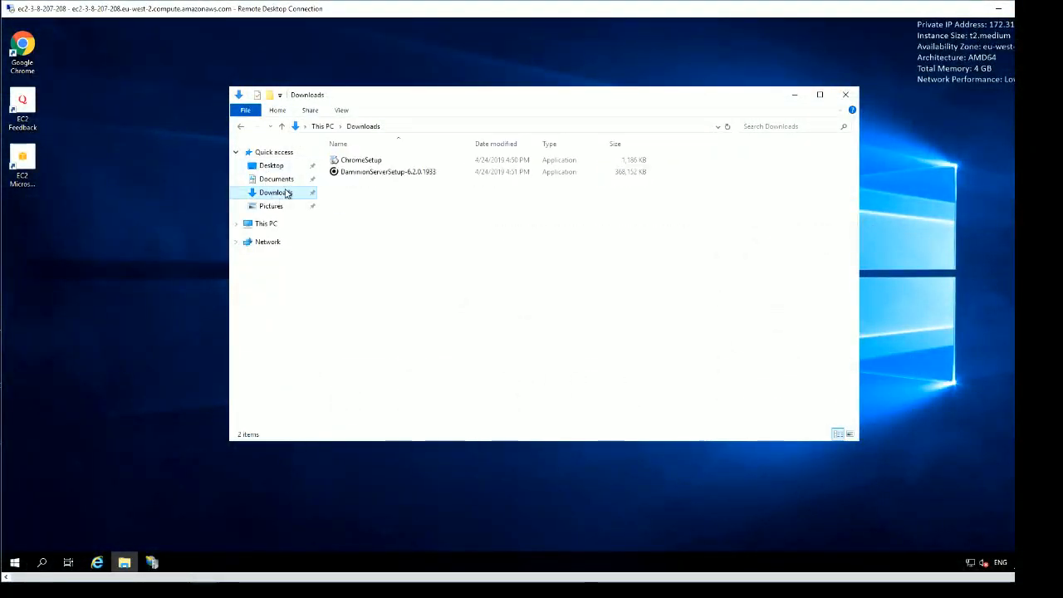
double_click(389, 172)
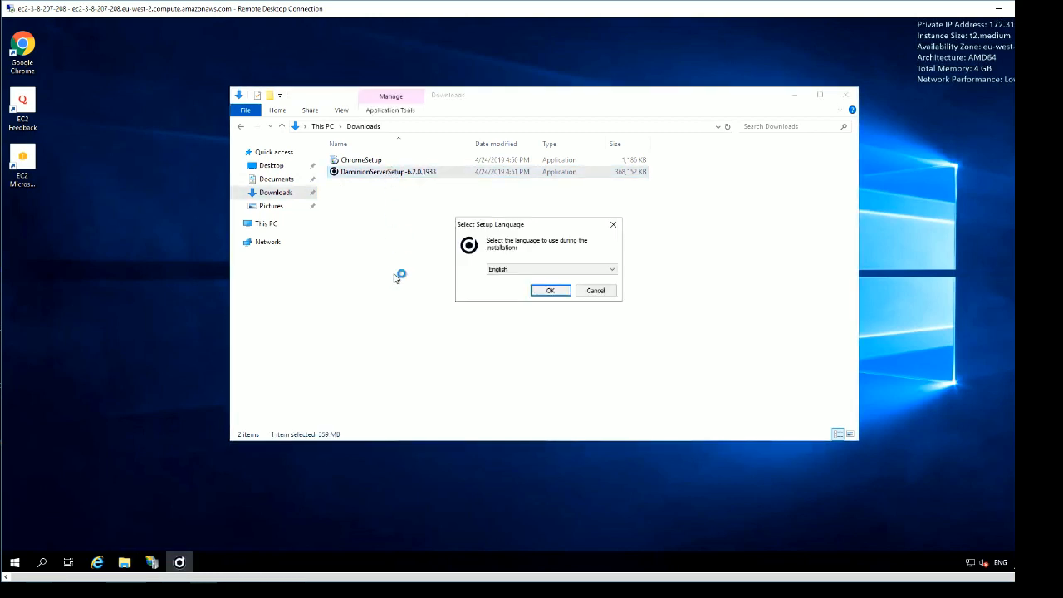
Step: Choose English, accept the licence, and keep Standard setup with the default file storage folder
click(550, 290)
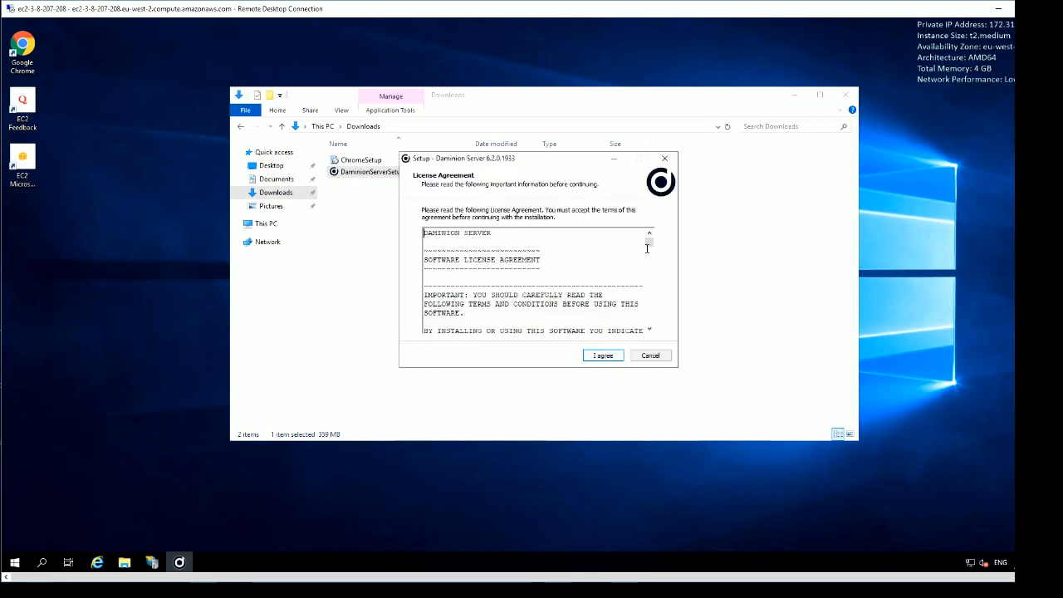
drag(648, 242, 650, 294)
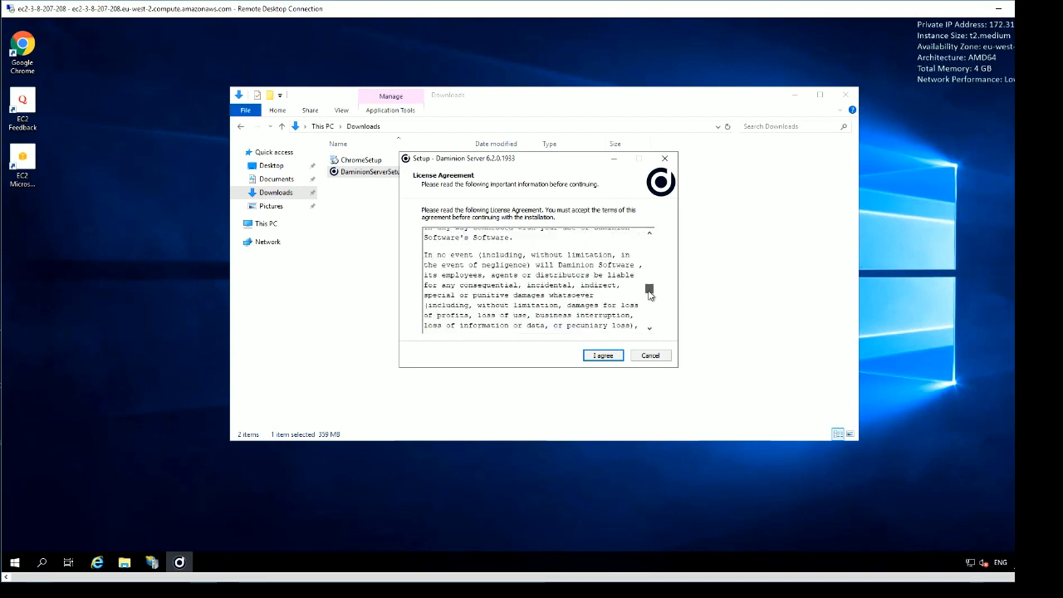
click(616, 357)
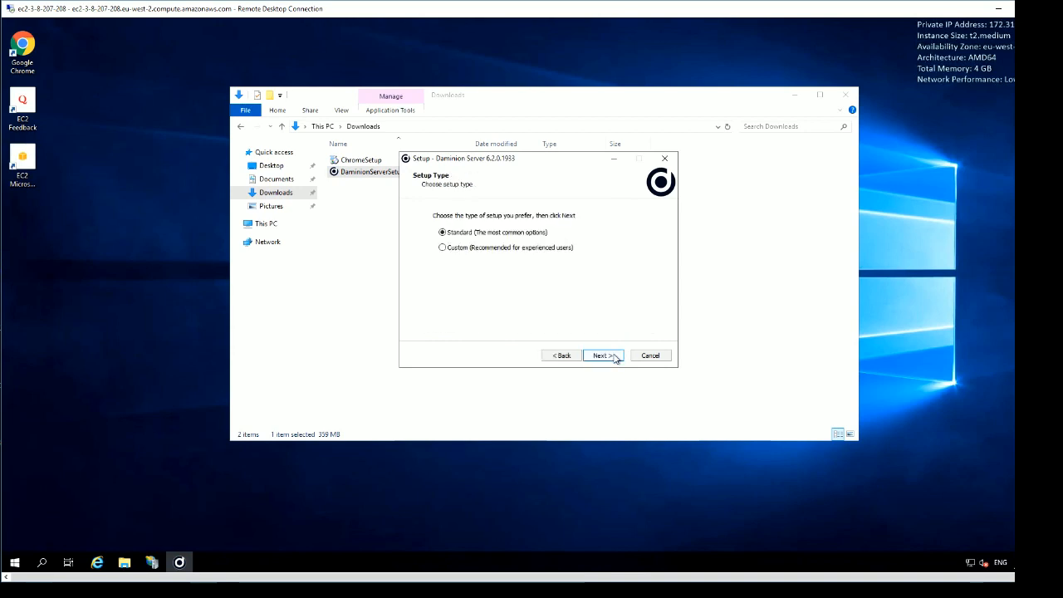
click(614, 357)
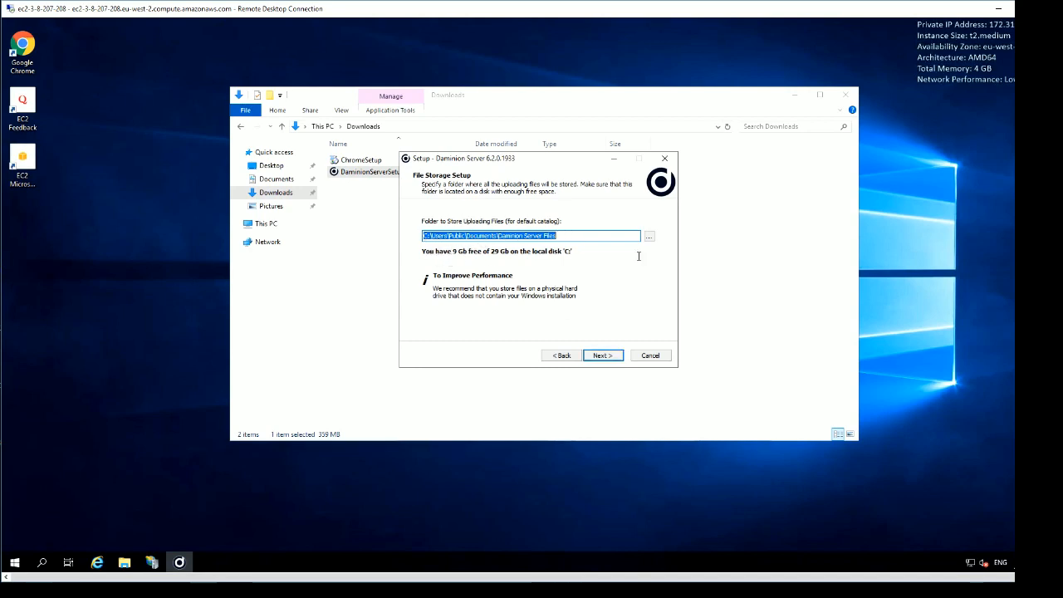
click(612, 359)
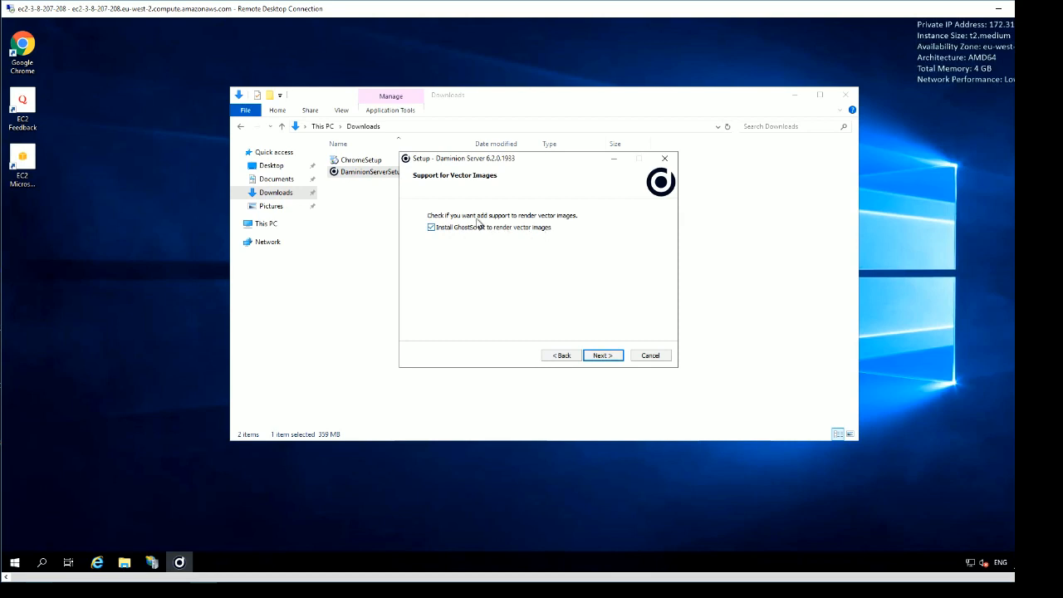
Step: Skip GhostScript vector support, keep default Start Menu and shortcut options, and install
click(432, 229)
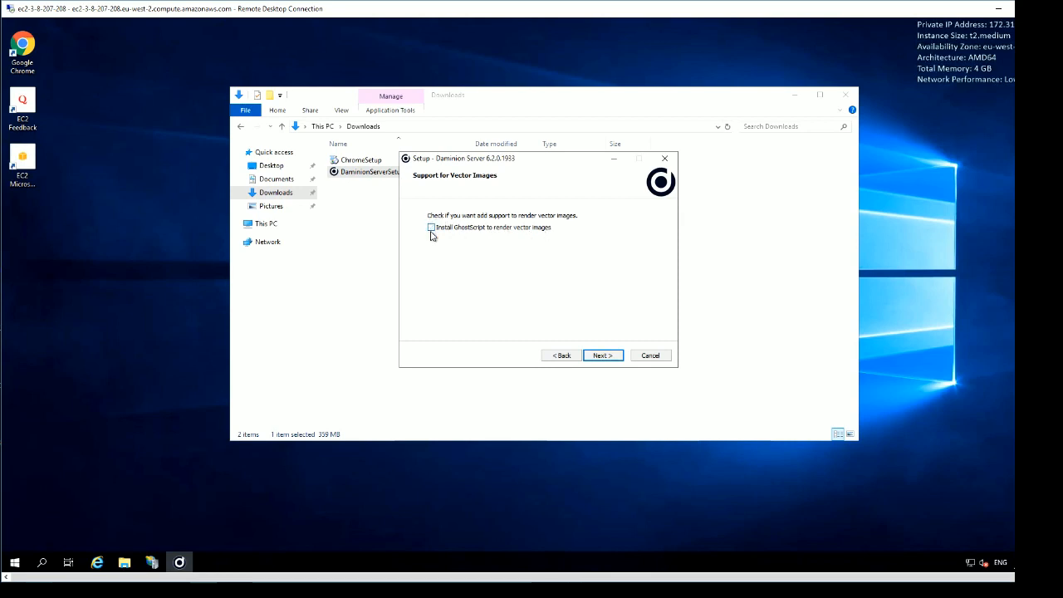
click(602, 355)
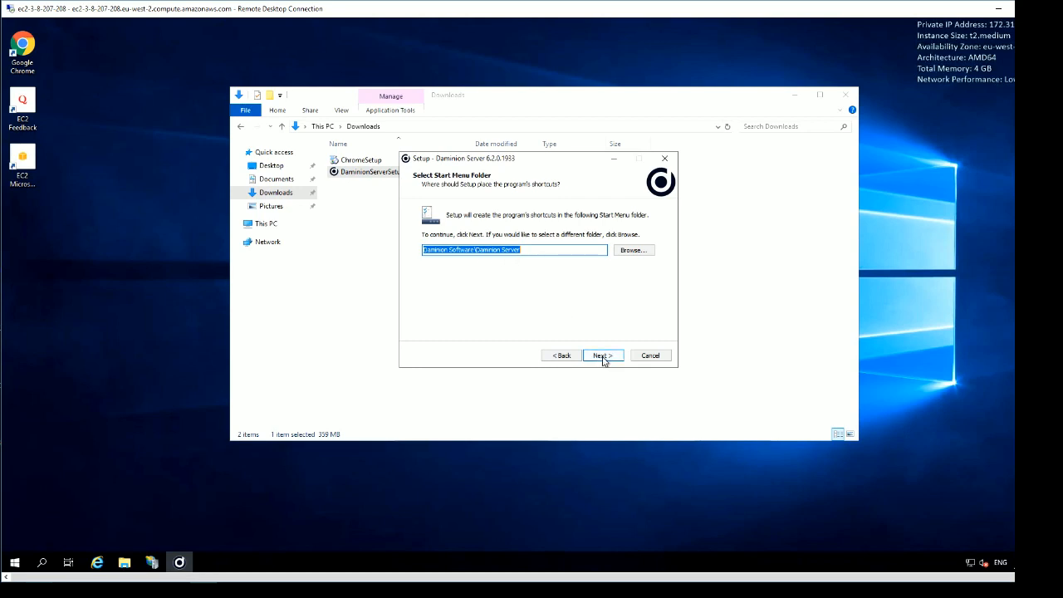
click(603, 357)
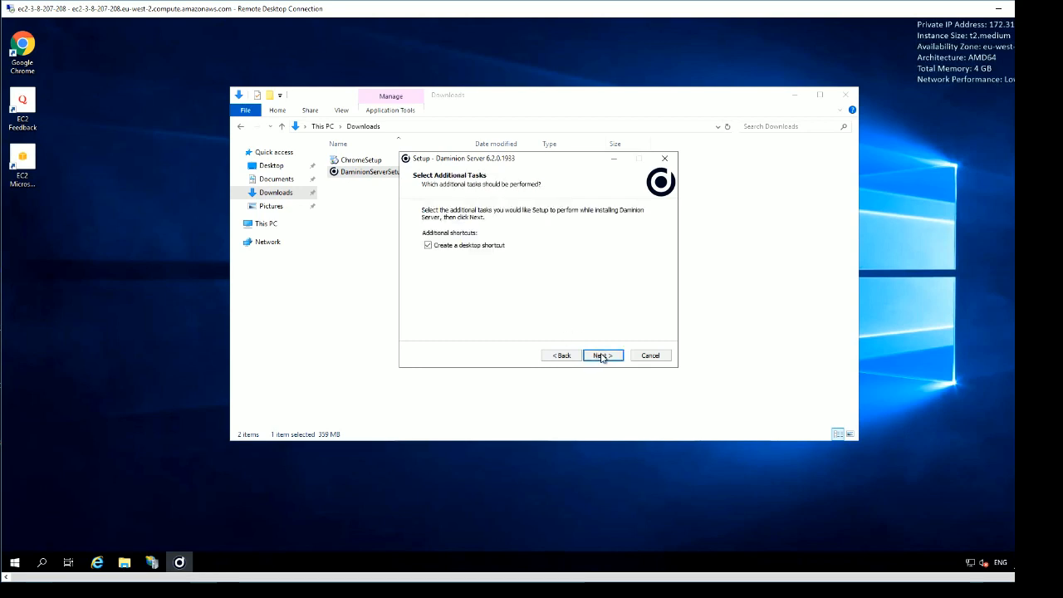
click(603, 359)
click(602, 355)
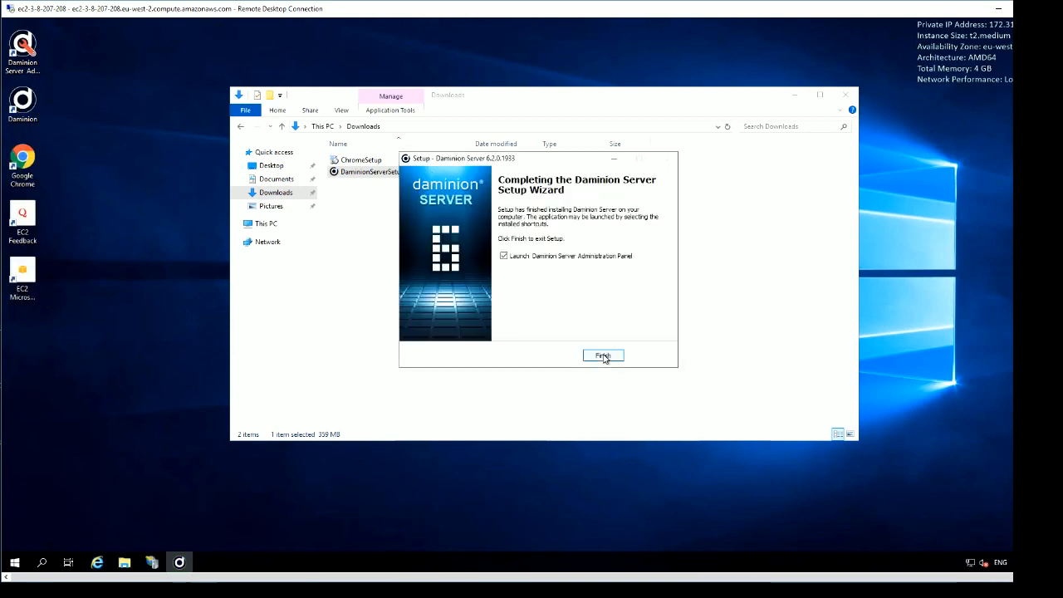
Step: Finish setup, acknowledge the security alert, and dismiss the blocked-content warning
click(603, 355)
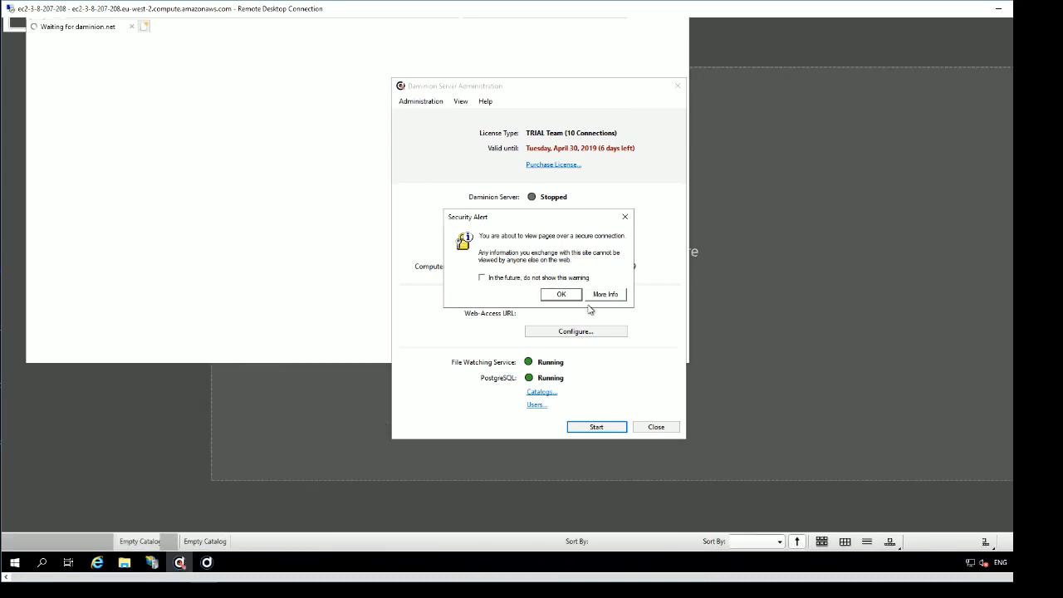
click(562, 294)
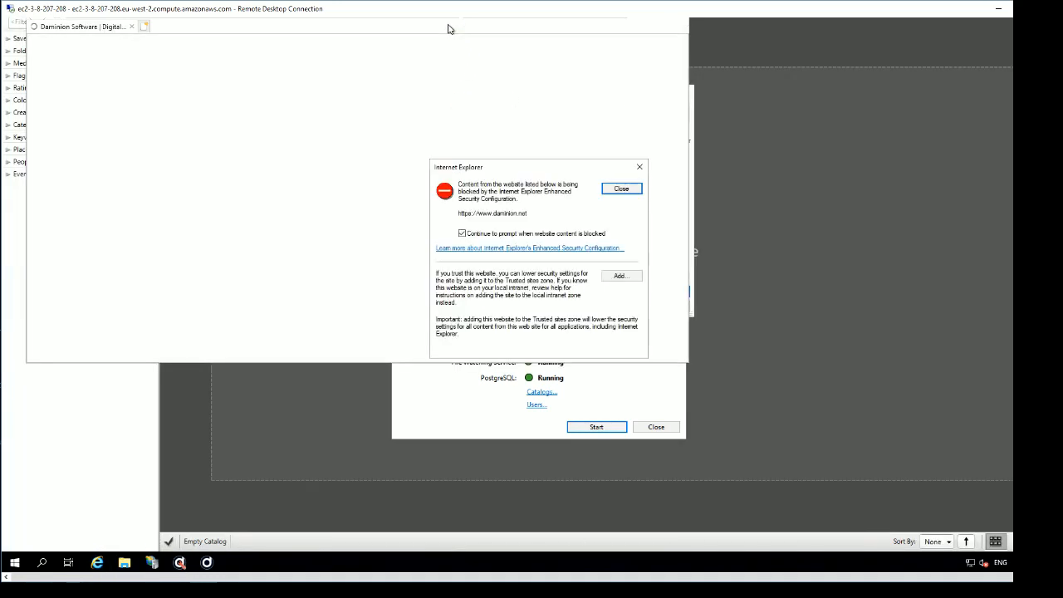
click(638, 166)
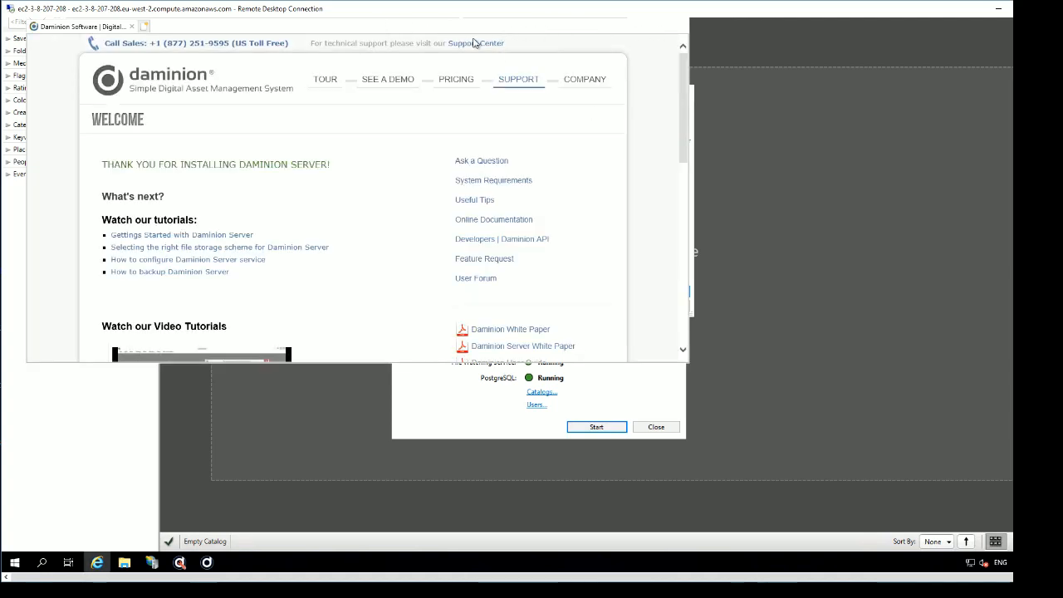
Step: Close the Daminion welcome web page and start the Daminion Server service
drag(473, 39, 485, 125)
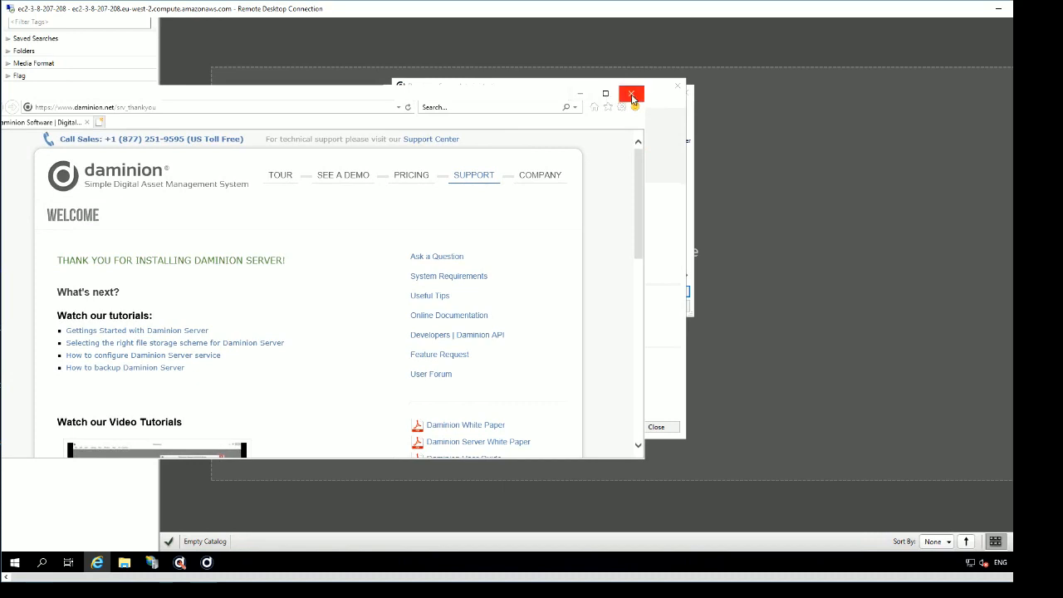
click(632, 99)
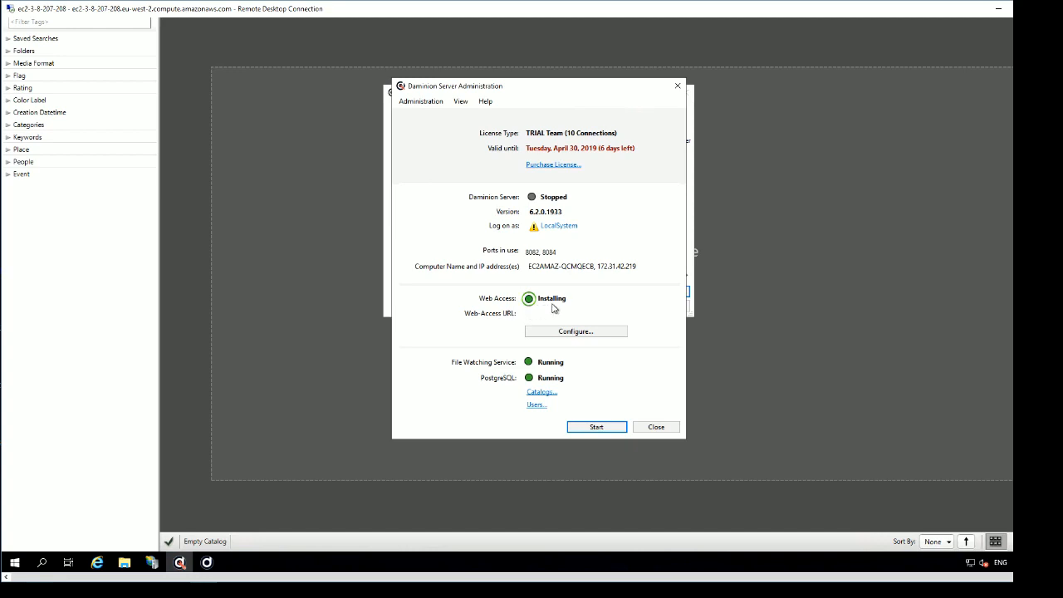
click(591, 431)
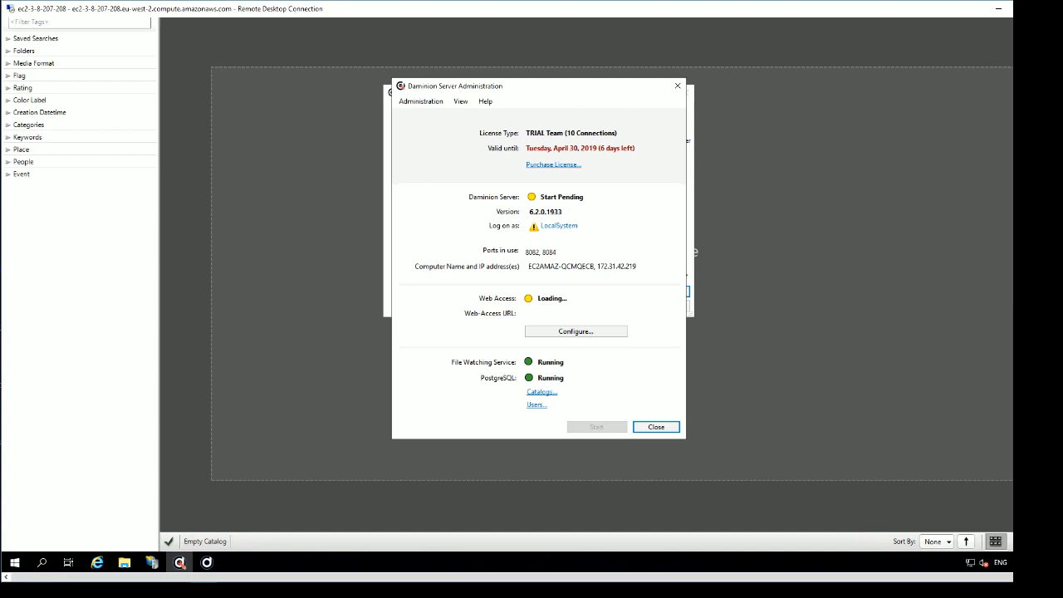
click(207, 563)
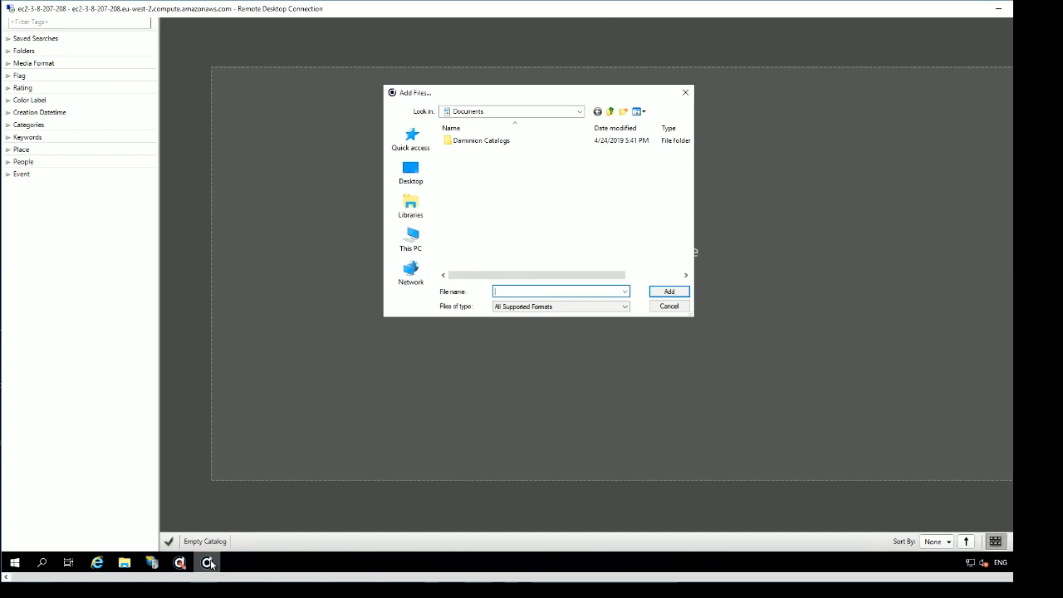
Step: Close the empty Daminion client window and its Add Files dialog from the taskbar
click(212, 564)
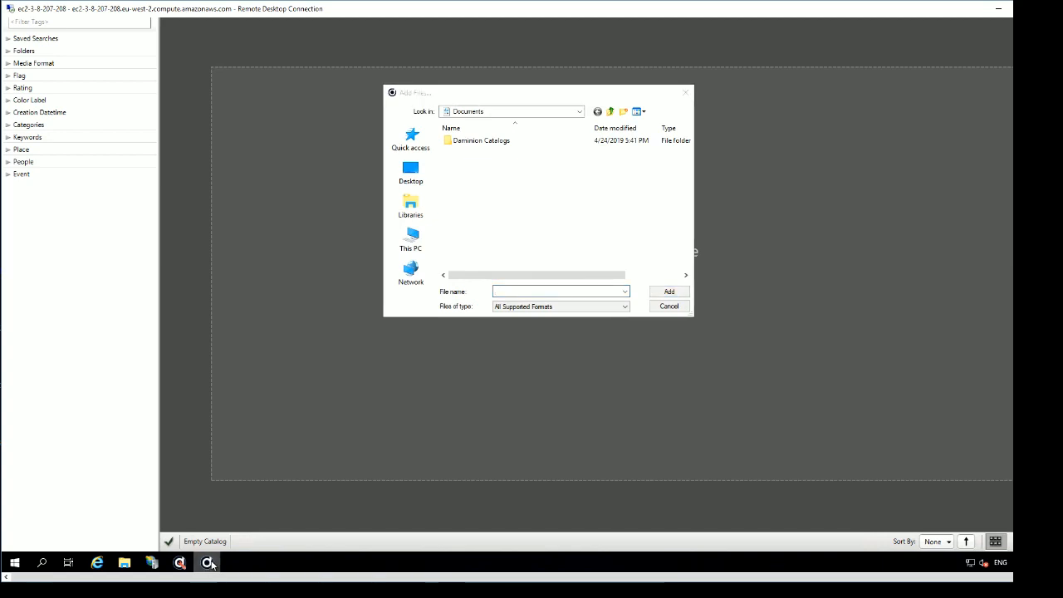
right_click(212, 565)
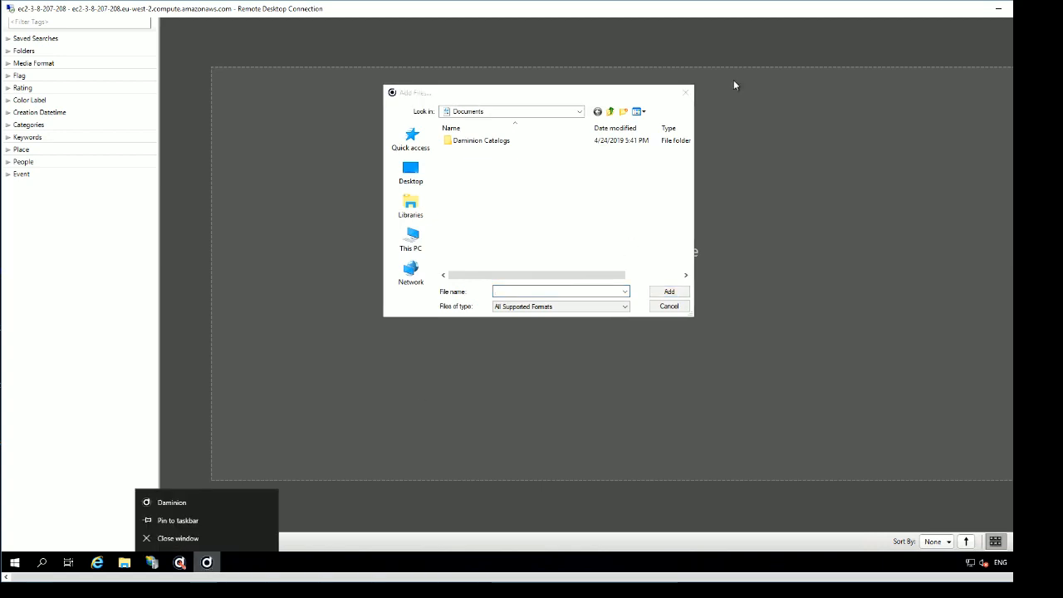
click(176, 538)
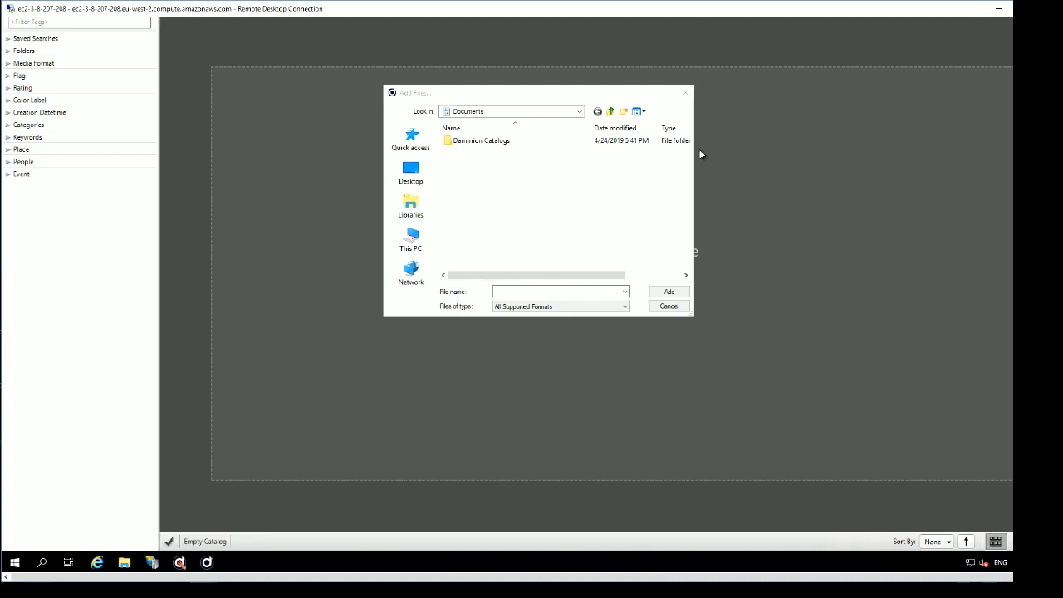
click(685, 93)
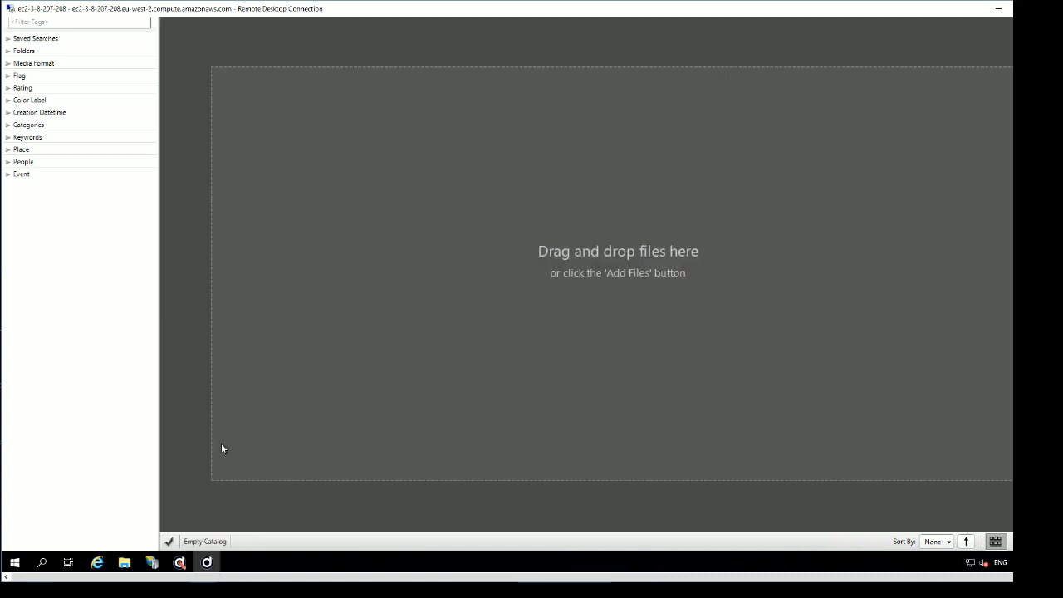
right_click(212, 568)
click(183, 540)
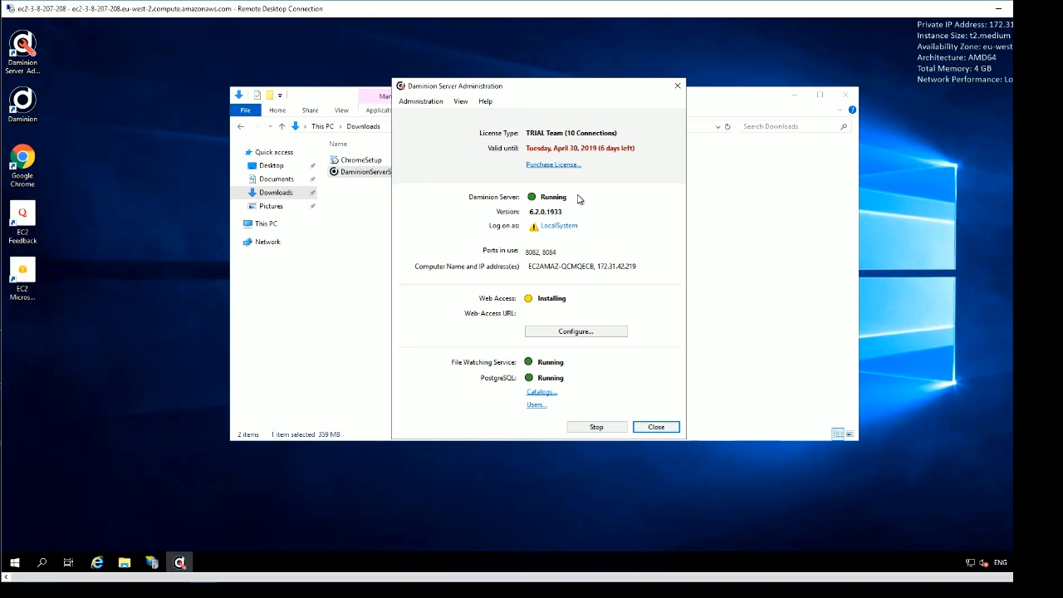
Step: Close the Downloads window, then acknowledge the warning that Web Access is still installing
mouse_move(599, 234)
click(847, 97)
click(847, 96)
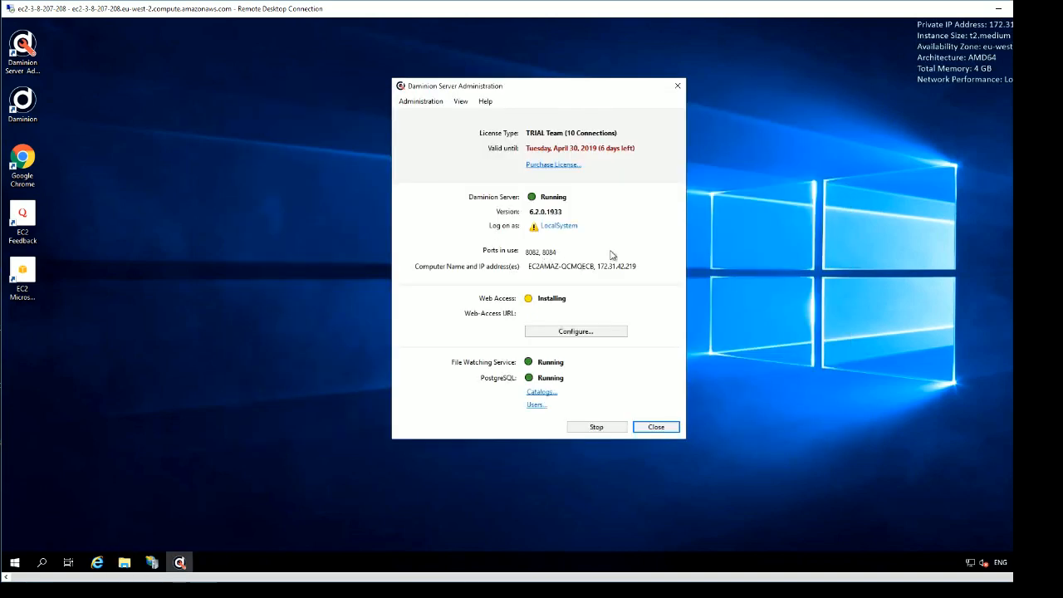
click(577, 332)
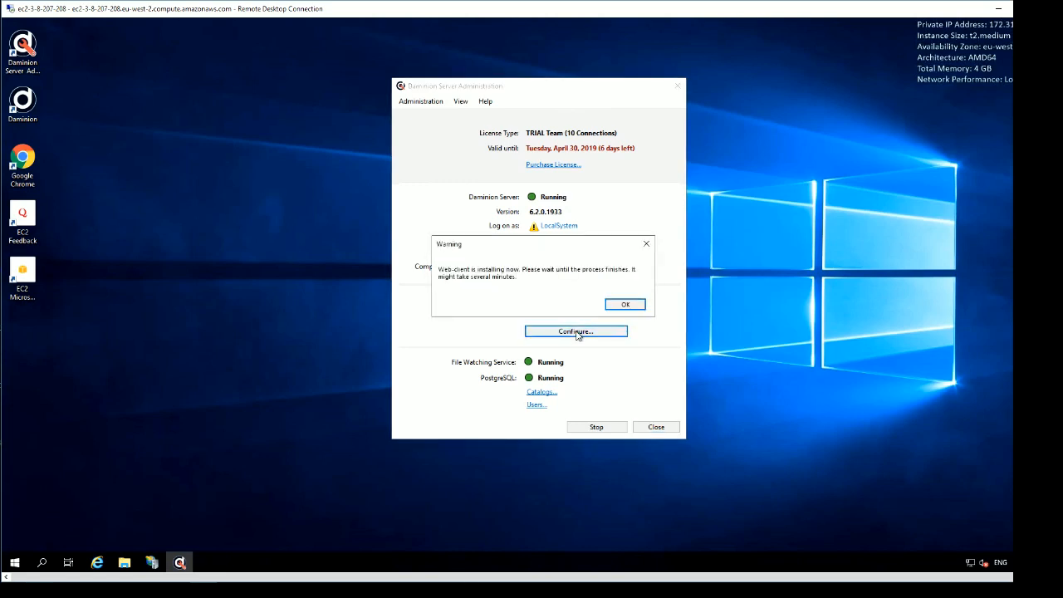
click(626, 305)
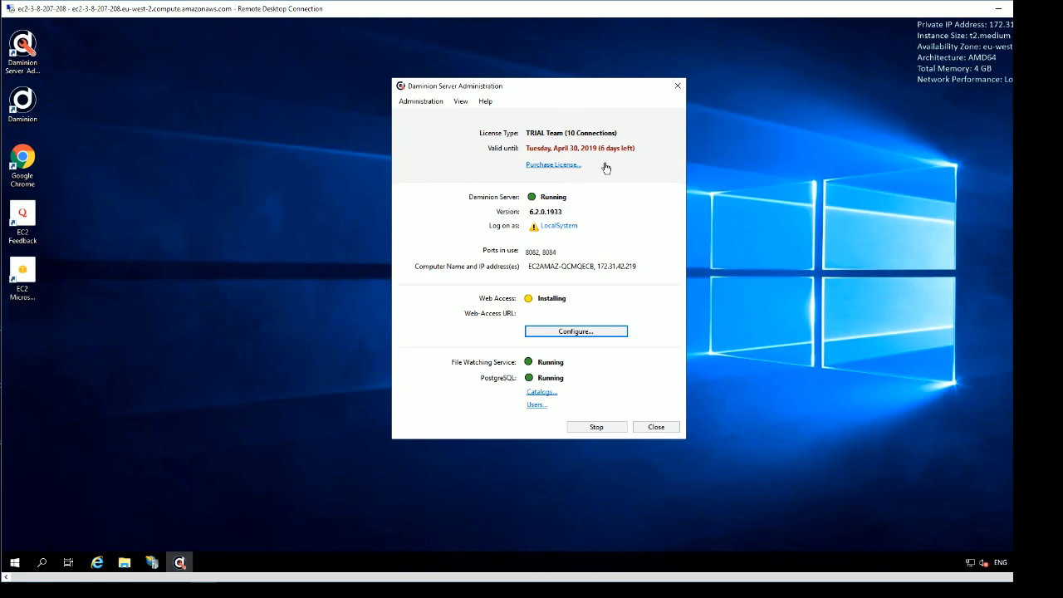
Step: Review the trial Team licence under Administration > License Management, then close it
click(428, 103)
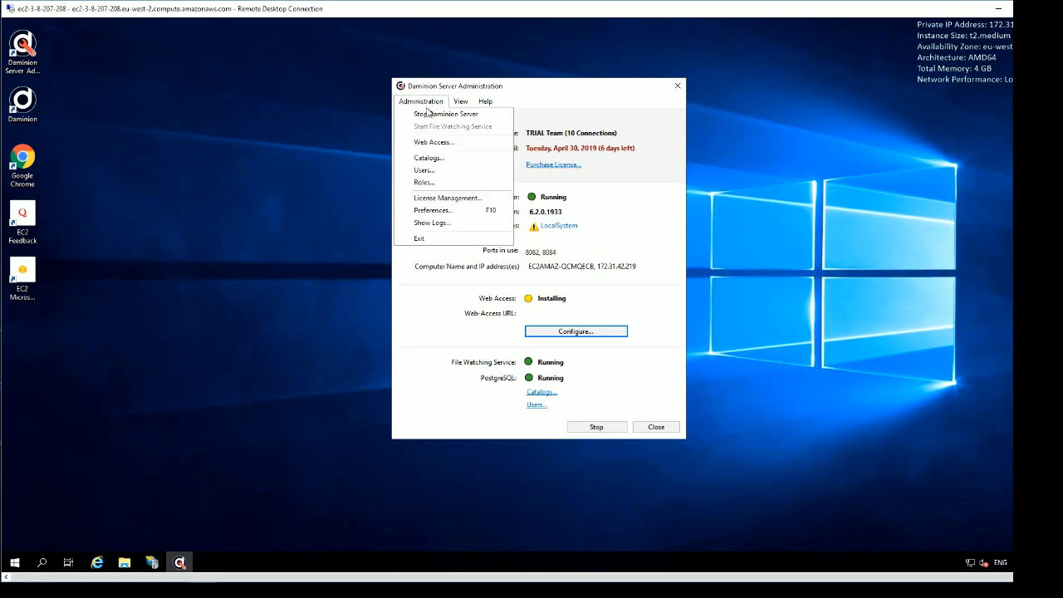
click(428, 198)
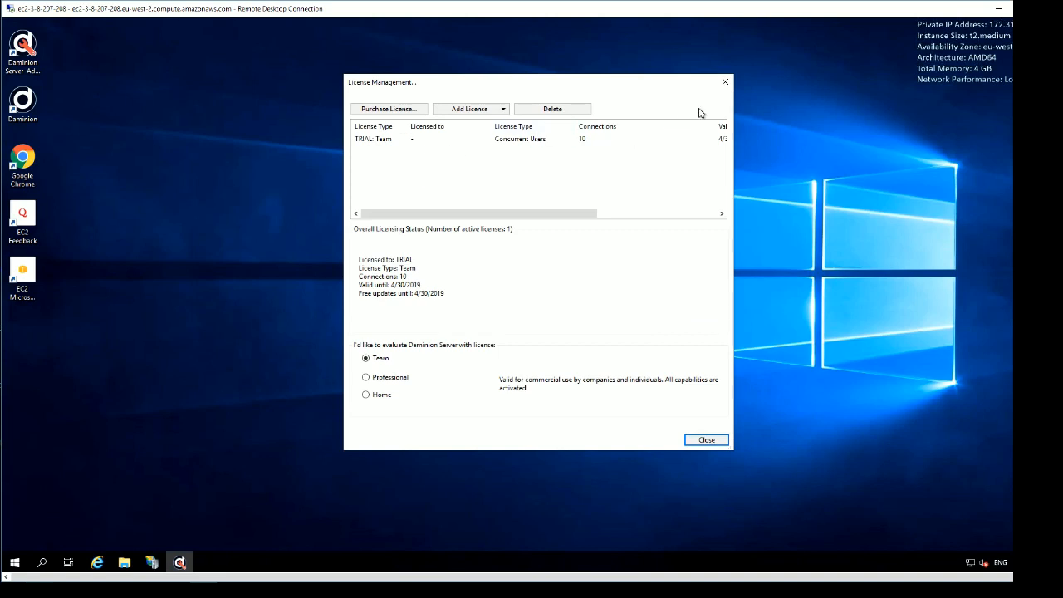
click(725, 81)
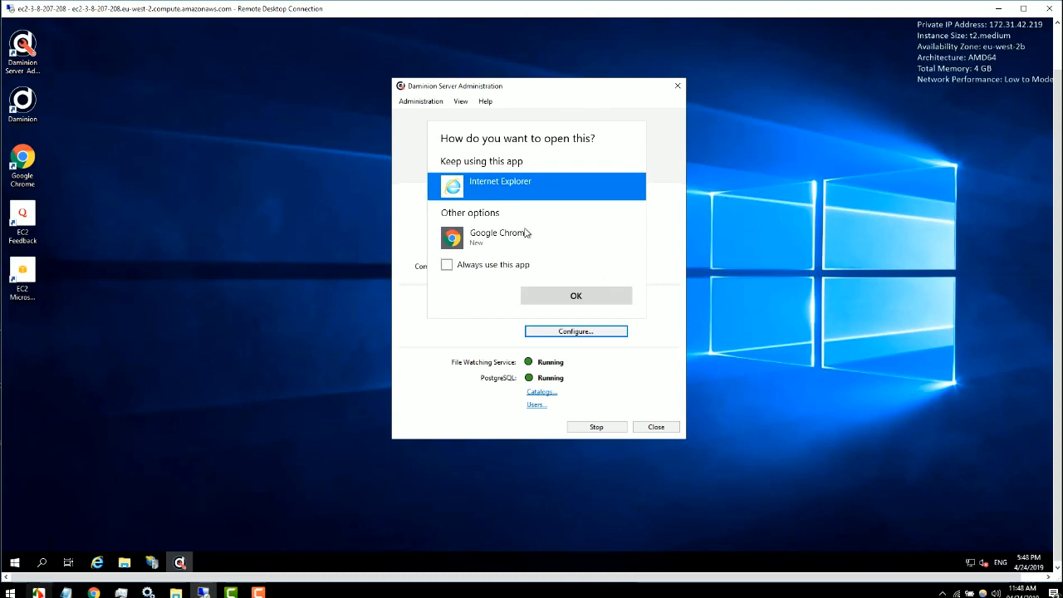
Step: Open the web-access page in Google Chrome, minimize it, and start a new user in Users
double_click(449, 242)
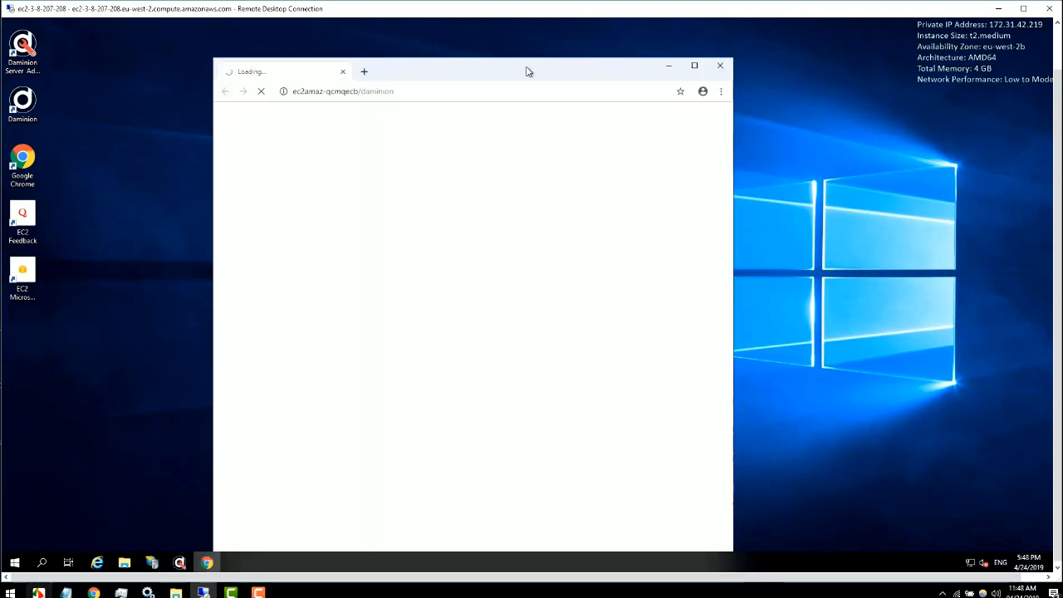
click(668, 66)
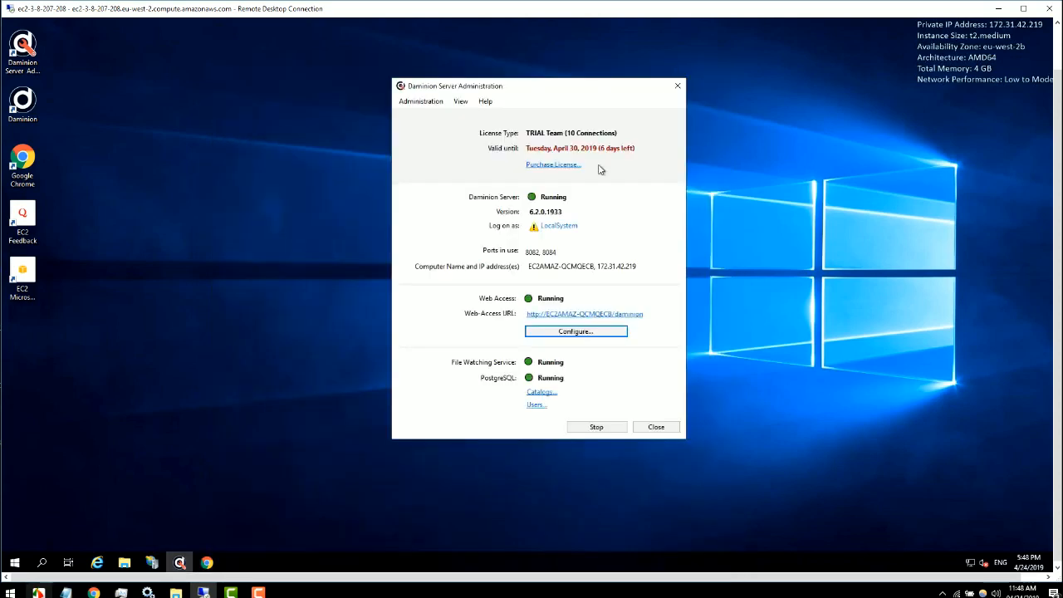
click(534, 405)
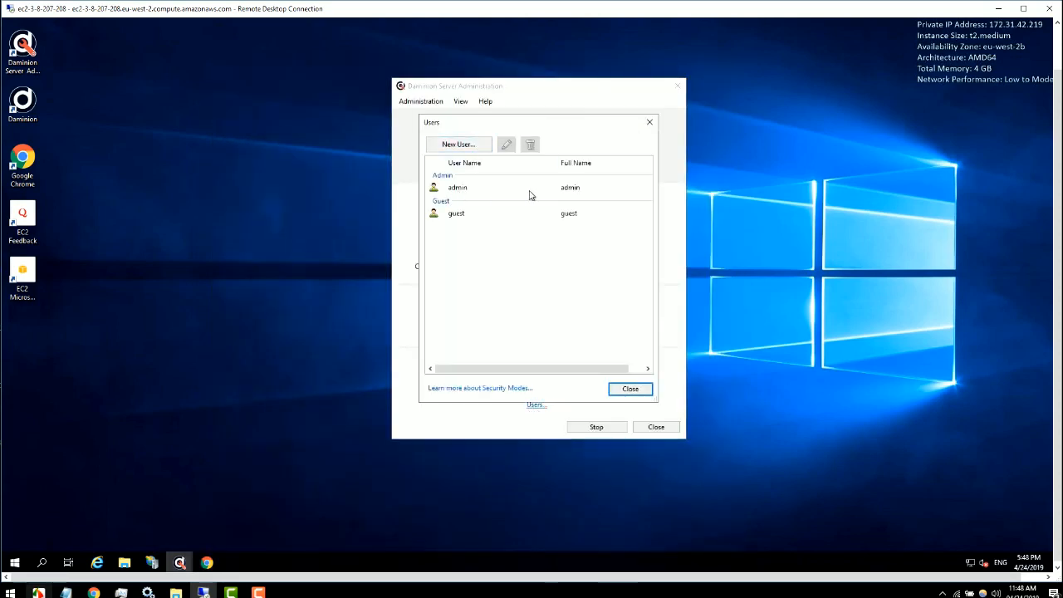
click(467, 145)
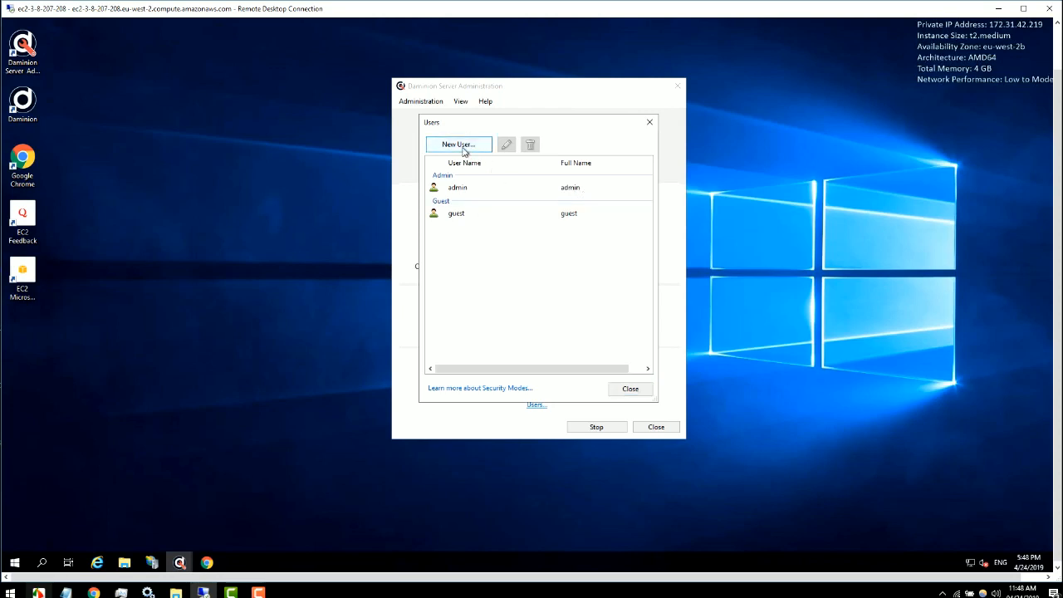
Step: Create the new user with a name, password and the Editor role, then close Users
text(Dea)
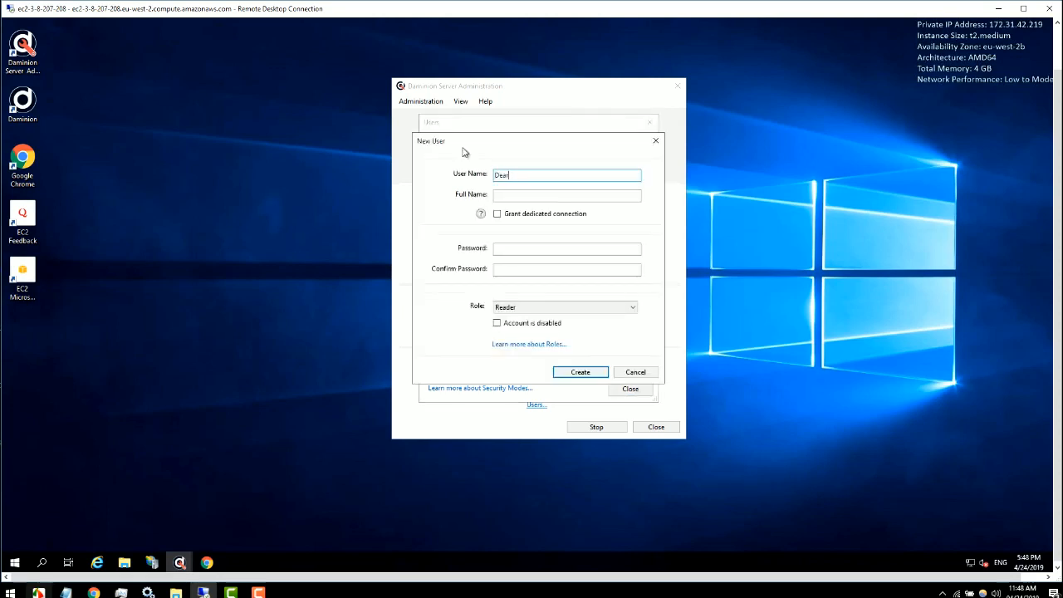
text(n)
click(510, 247)
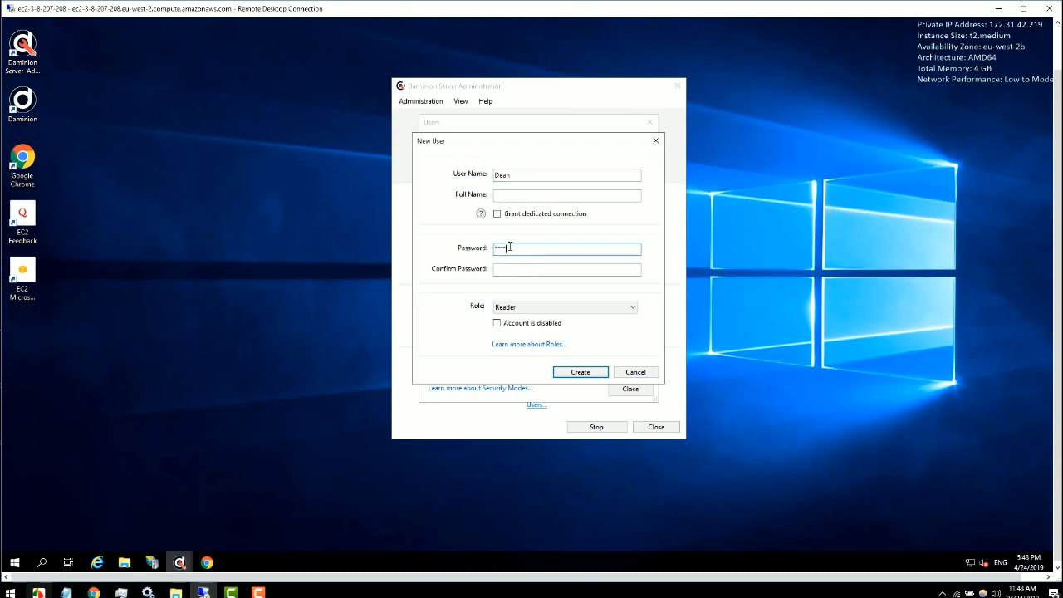
key(Tab)
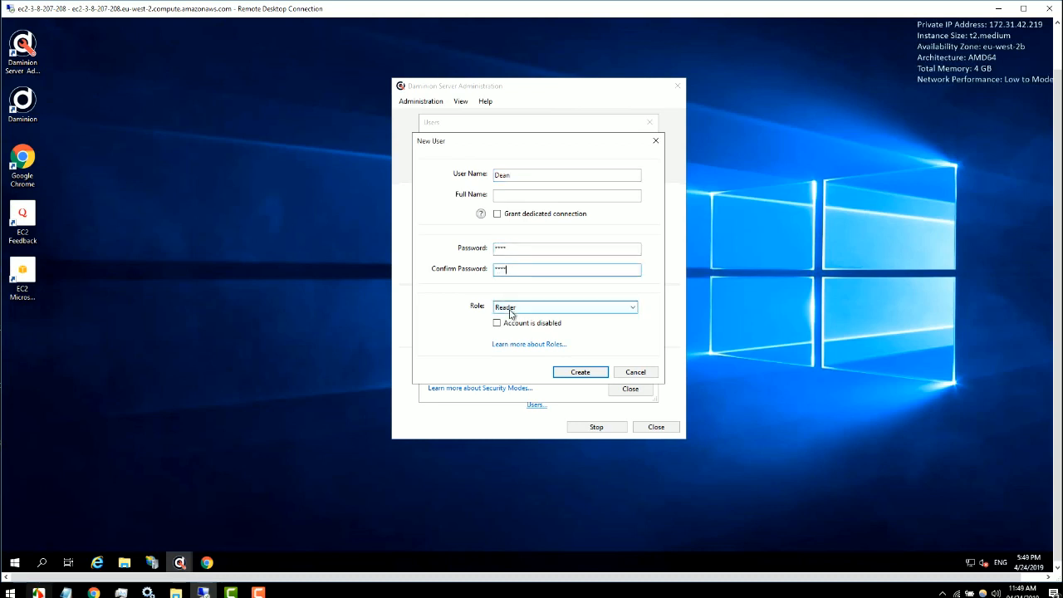
click(511, 307)
click(509, 328)
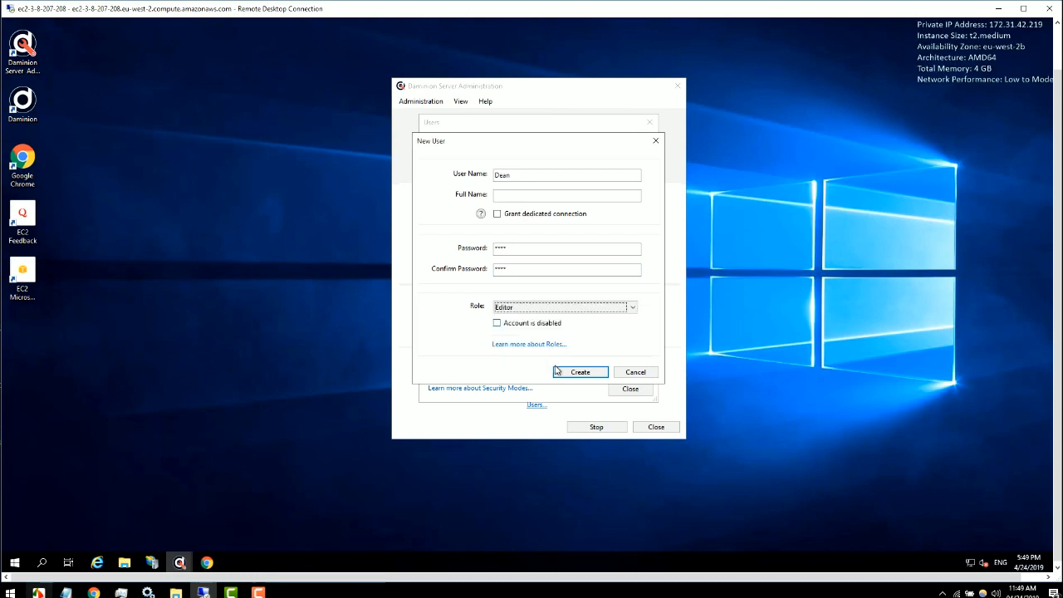
click(577, 371)
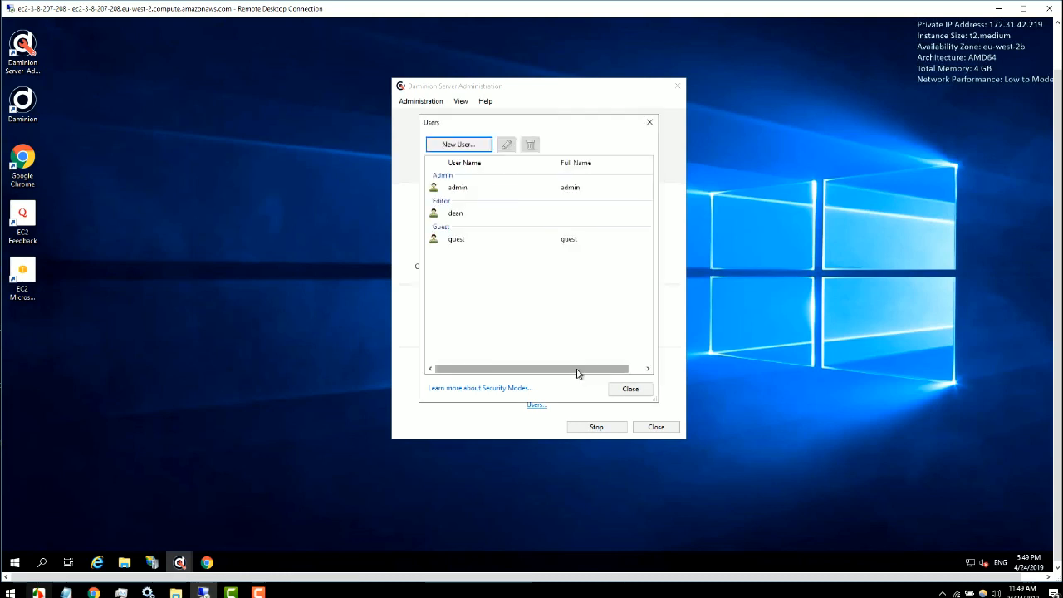
click(648, 122)
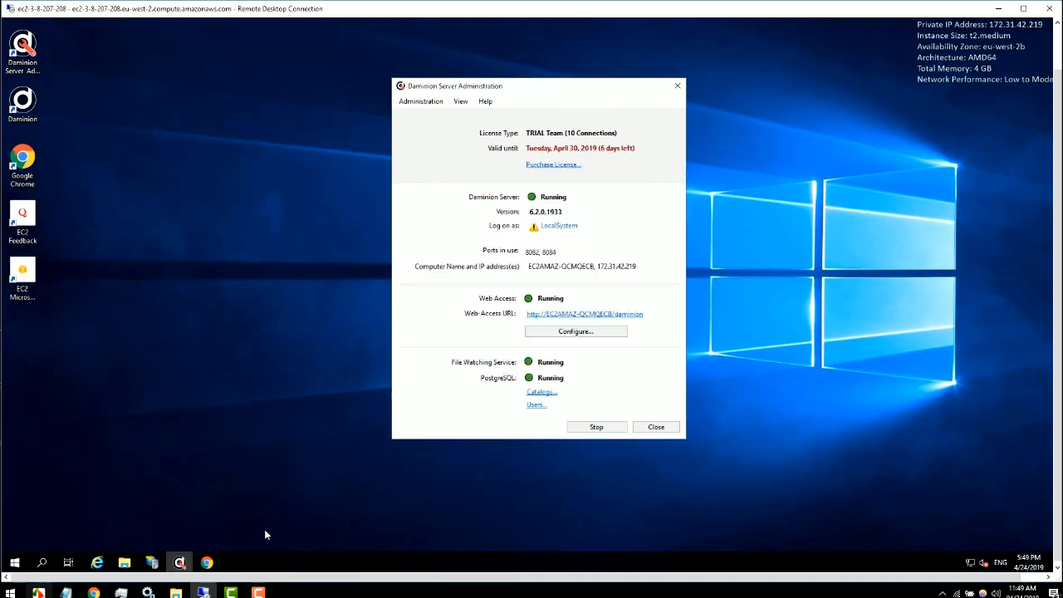
Step: Sign in to Daminion Web Access with the admin credentials and open the filter side panel
click(206, 562)
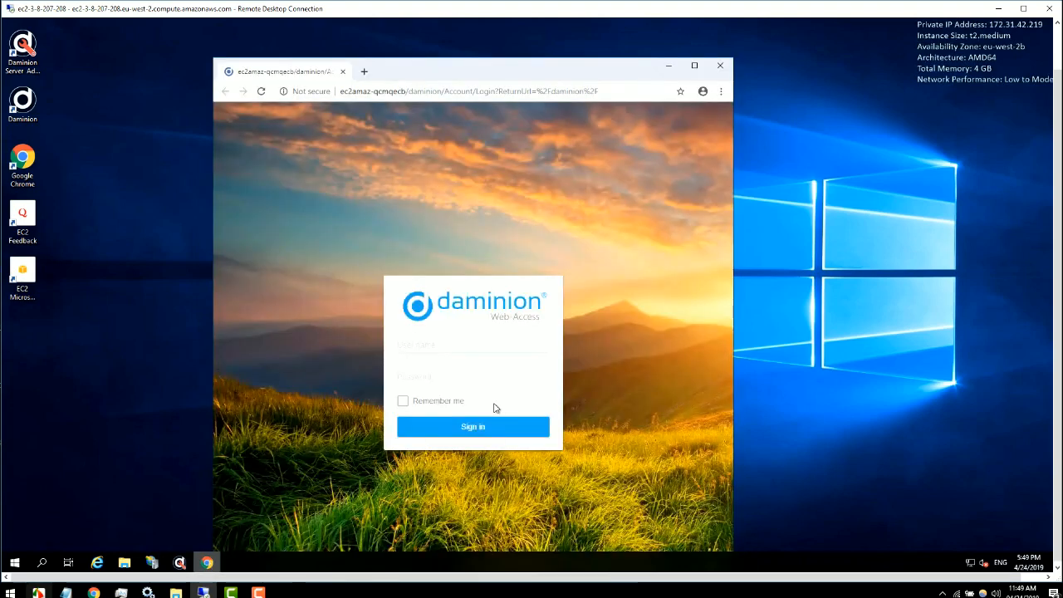
click(421, 343)
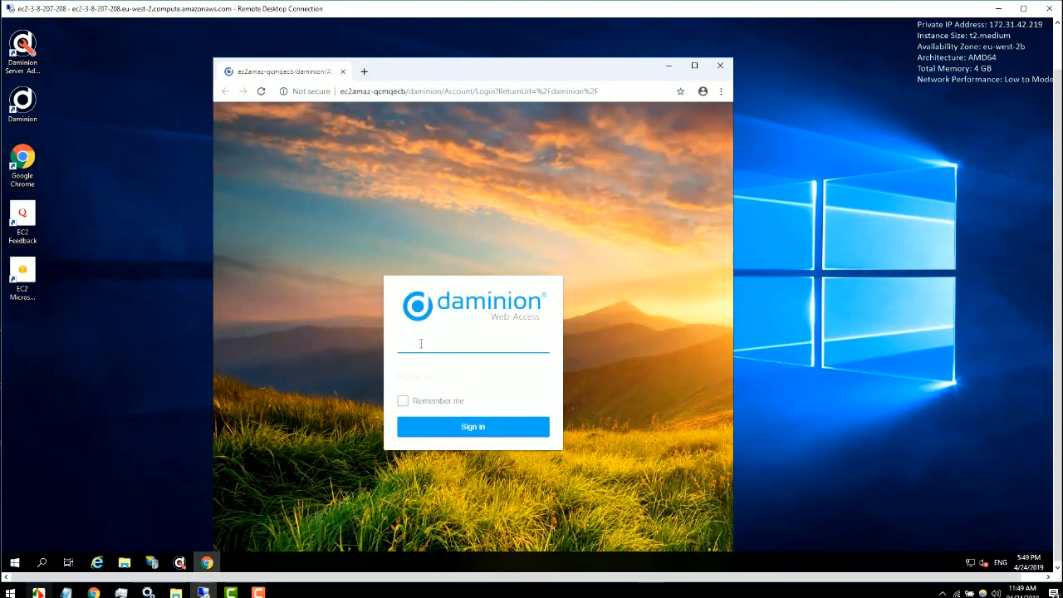
key(Tab)
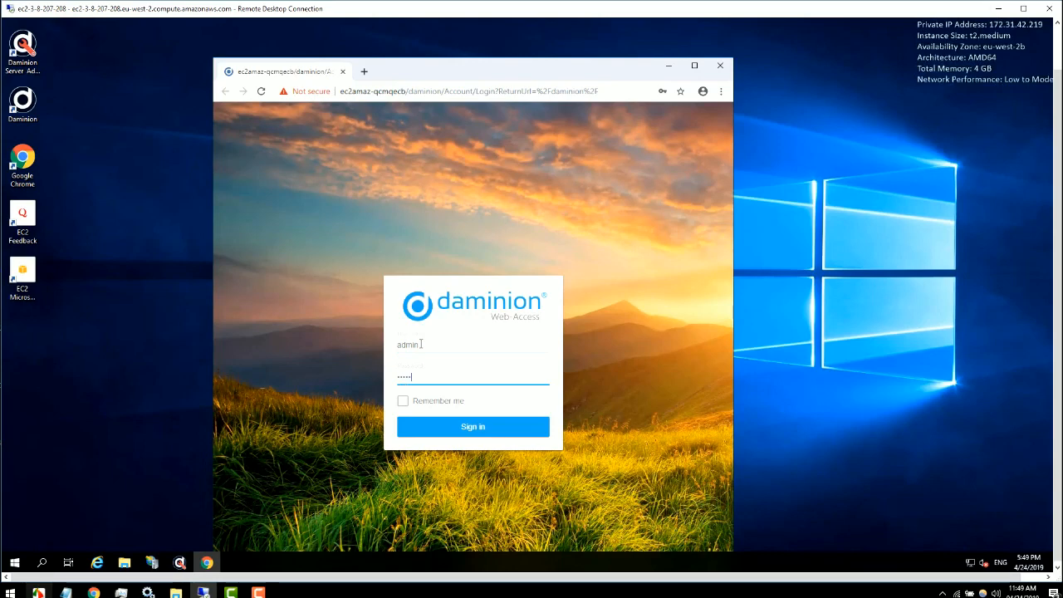
key(Return)
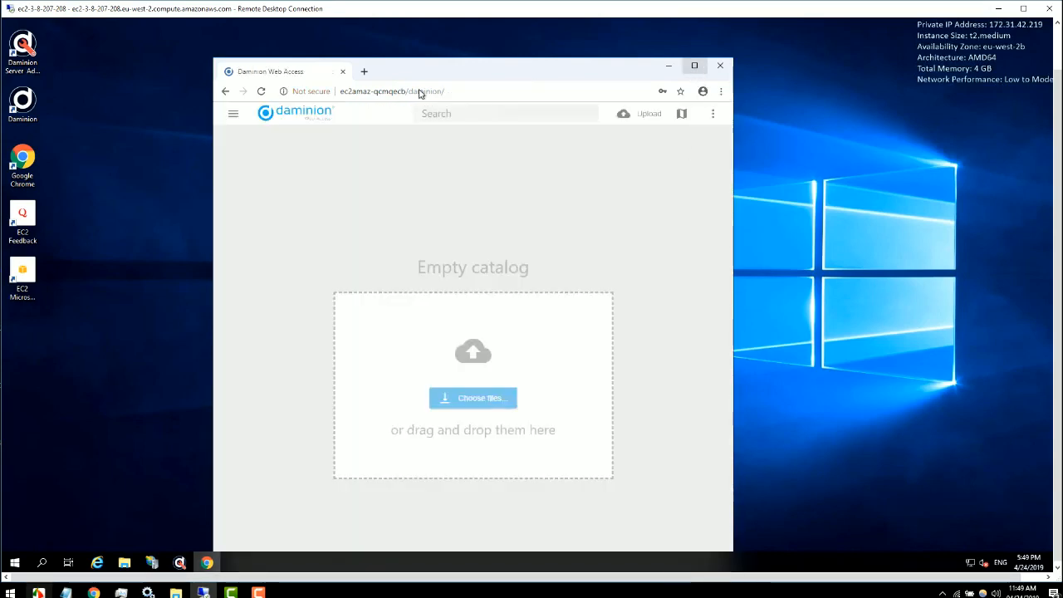
click(233, 114)
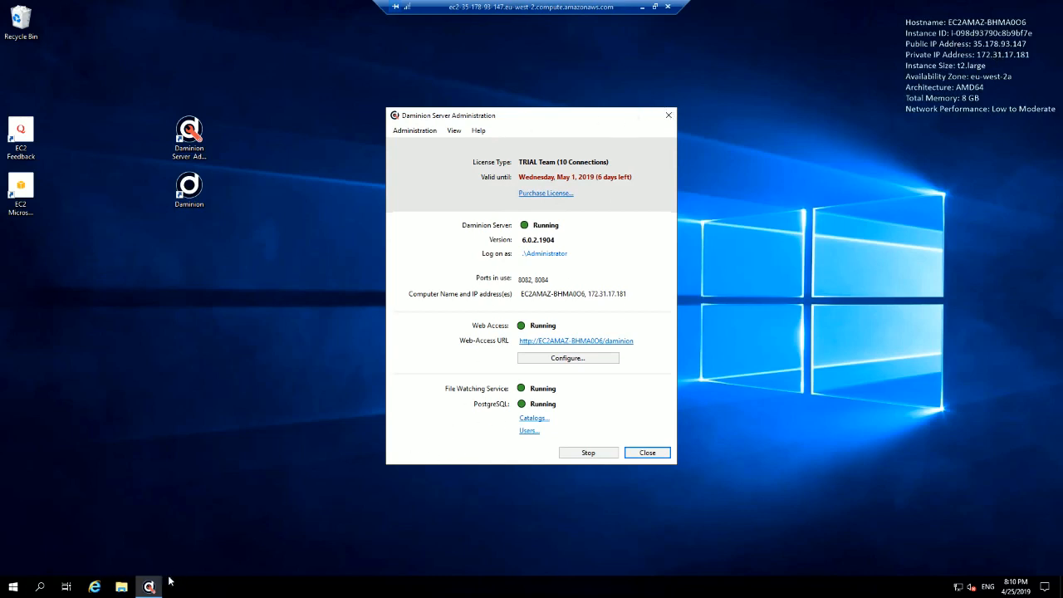
click(121, 588)
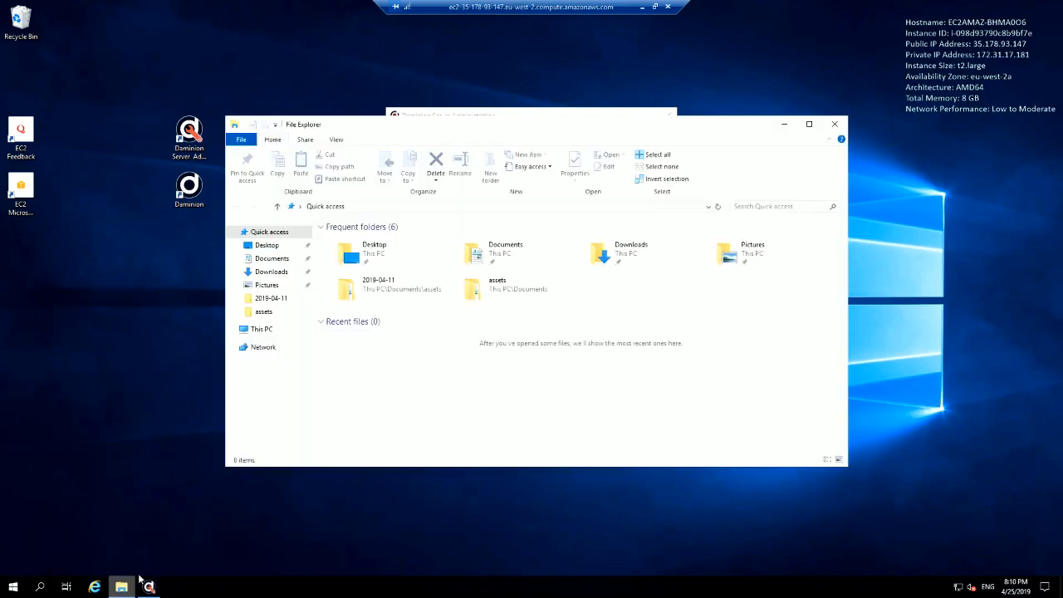
click(567, 210)
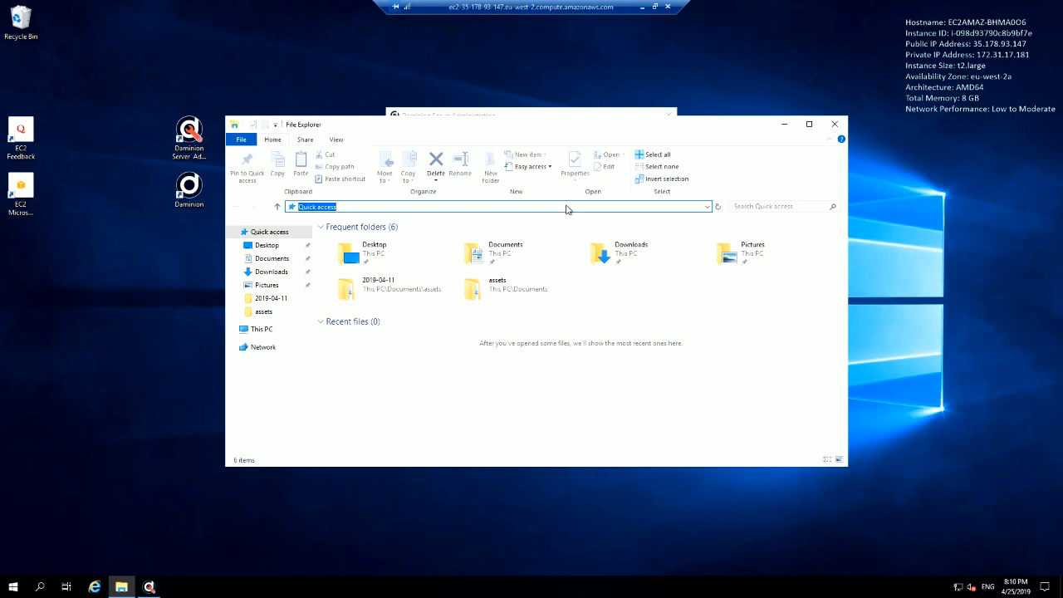
text(35.178.93.147)
key(ctrl+a)
key(ctrl+c)
click(833, 126)
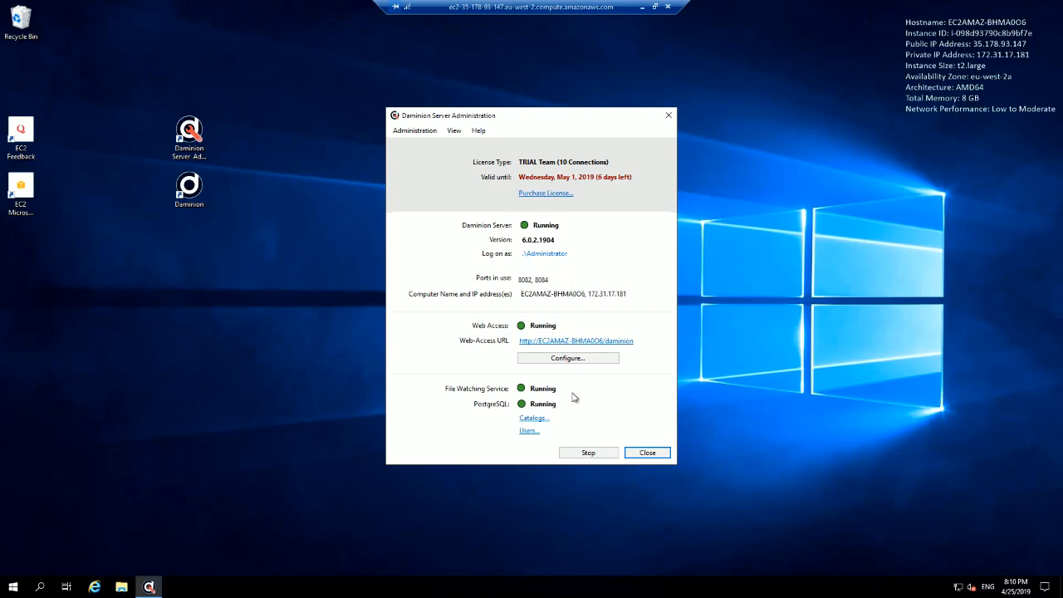
Step: Open the Test Catalog settings from the Catalogs list and cancel without changes
click(524, 419)
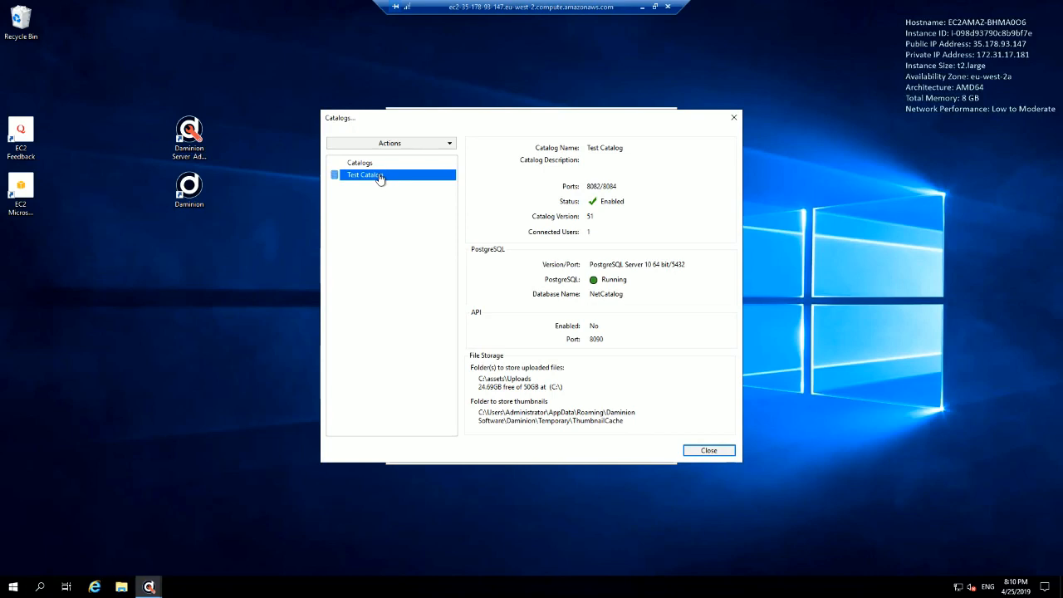
click(449, 145)
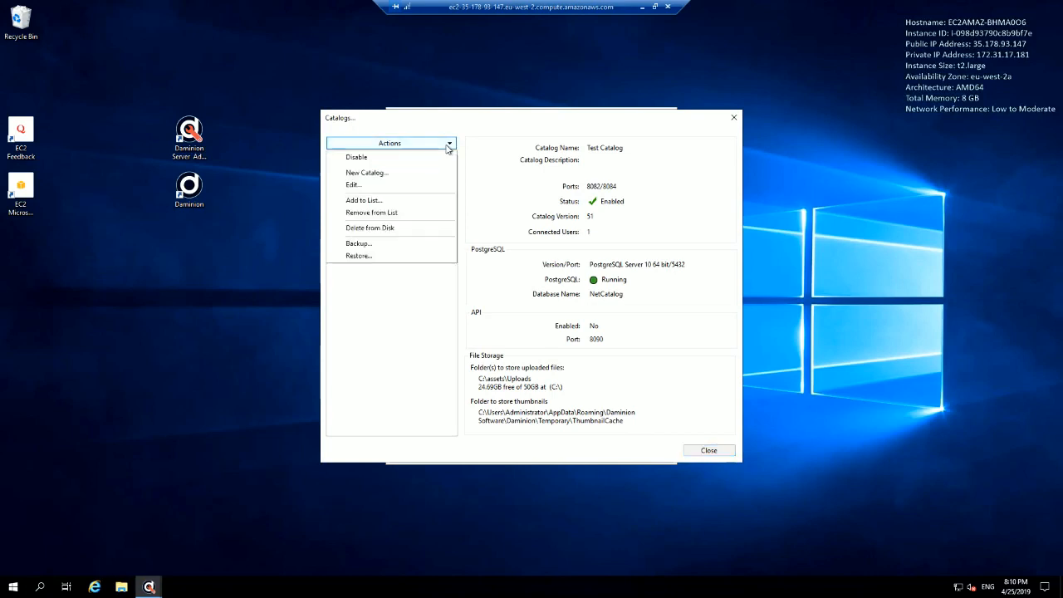
click(391, 188)
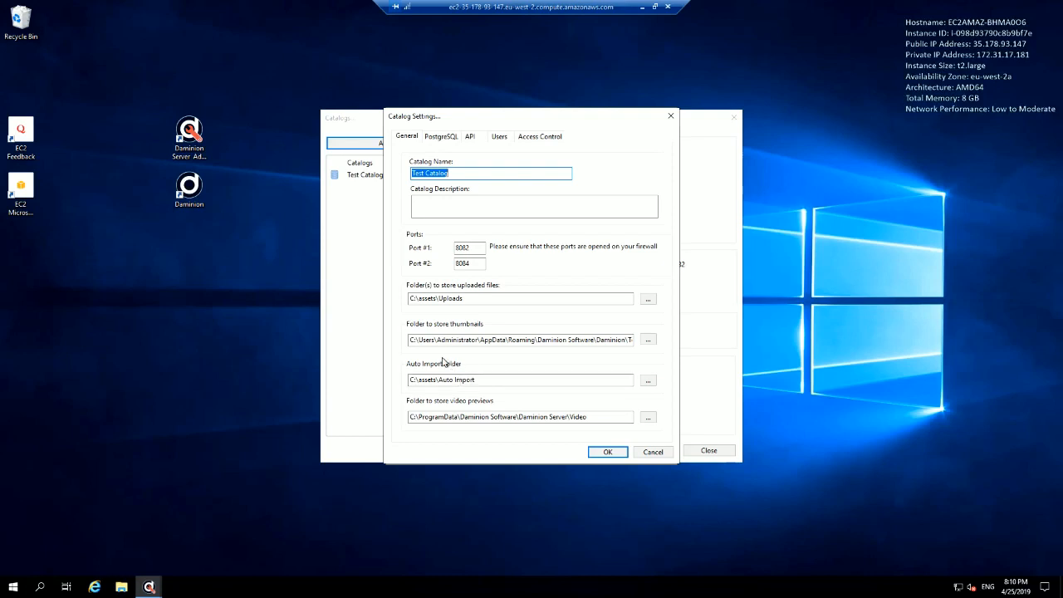
click(653, 453)
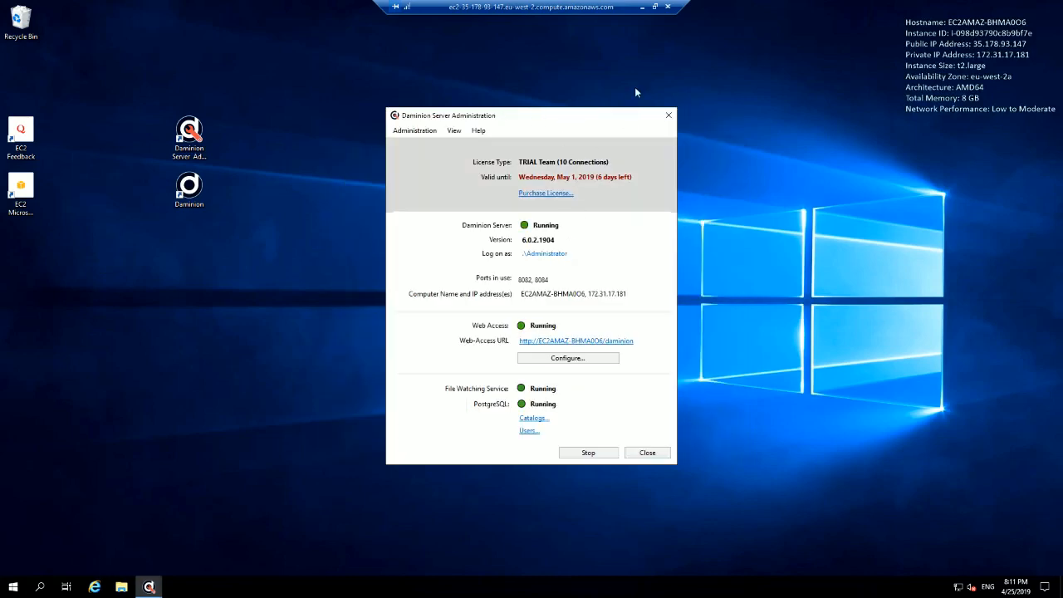
Step: In the local Daminion client, add the Daminion server 35.178.93.147 to the shared catalogs list
click(642, 6)
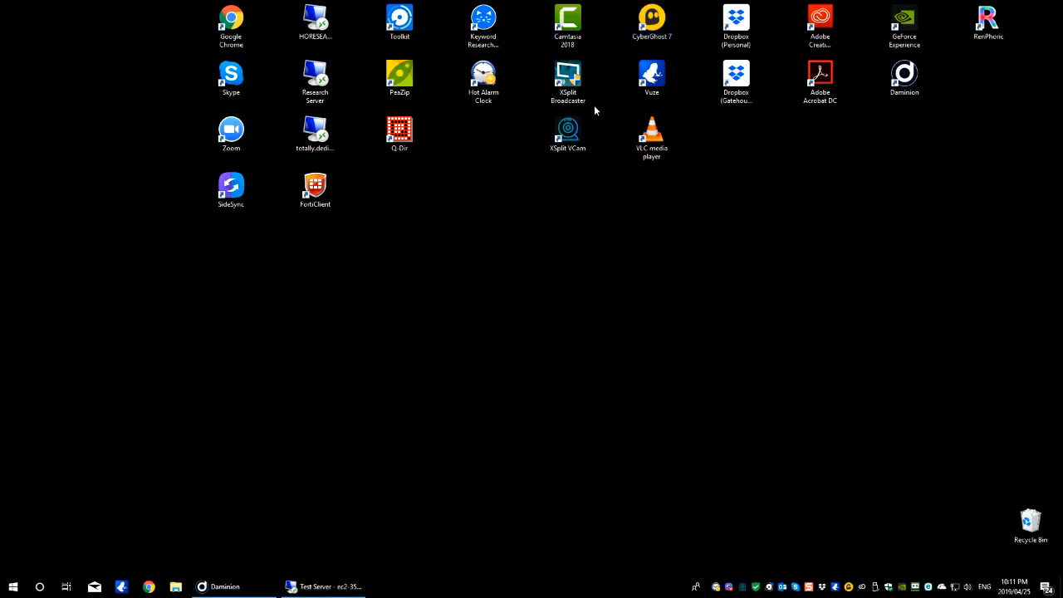
click(224, 590)
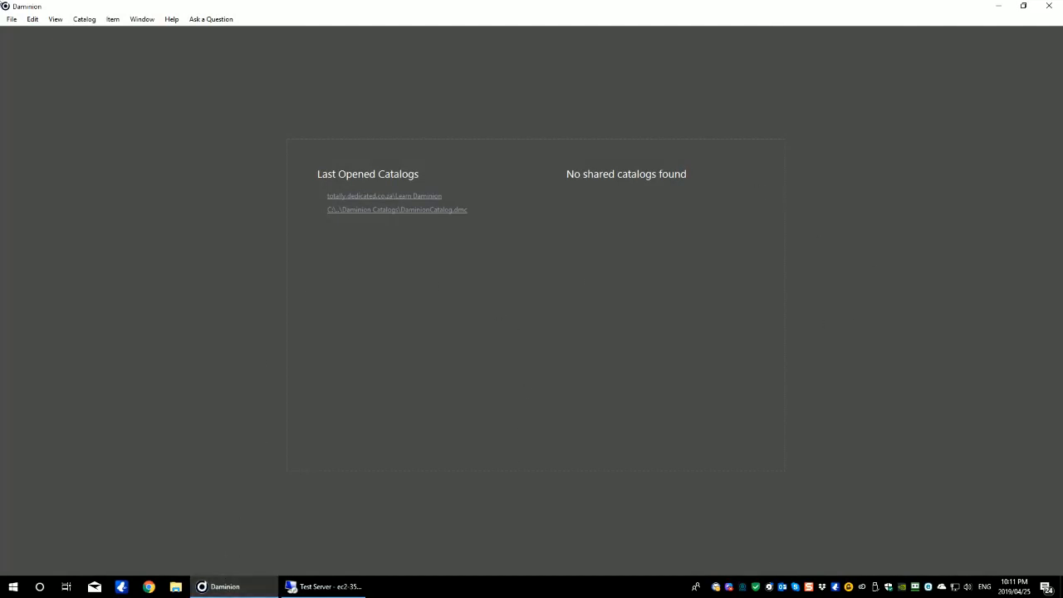
click(11, 20)
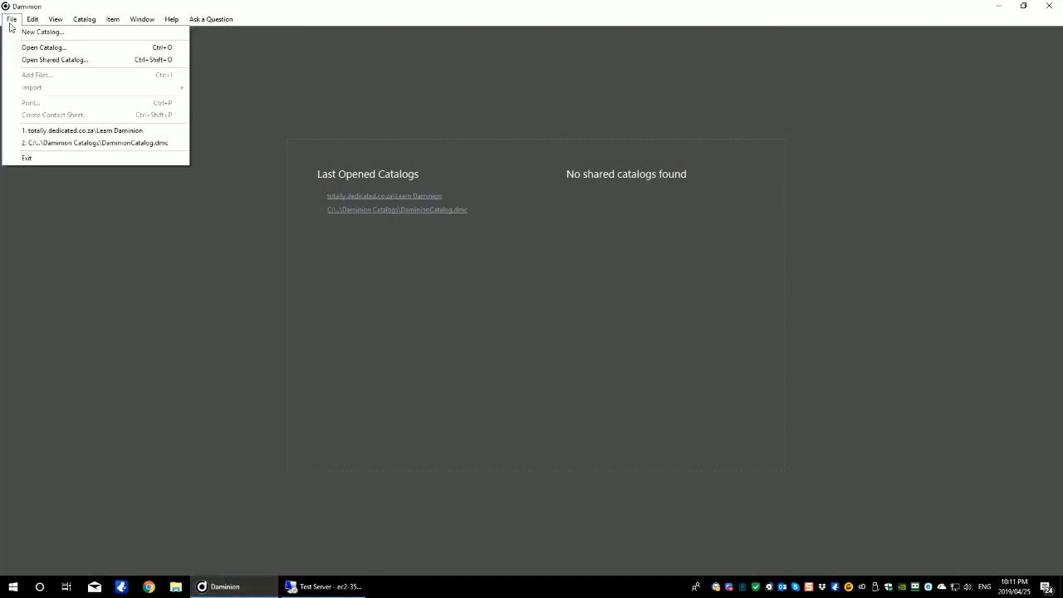
click(37, 60)
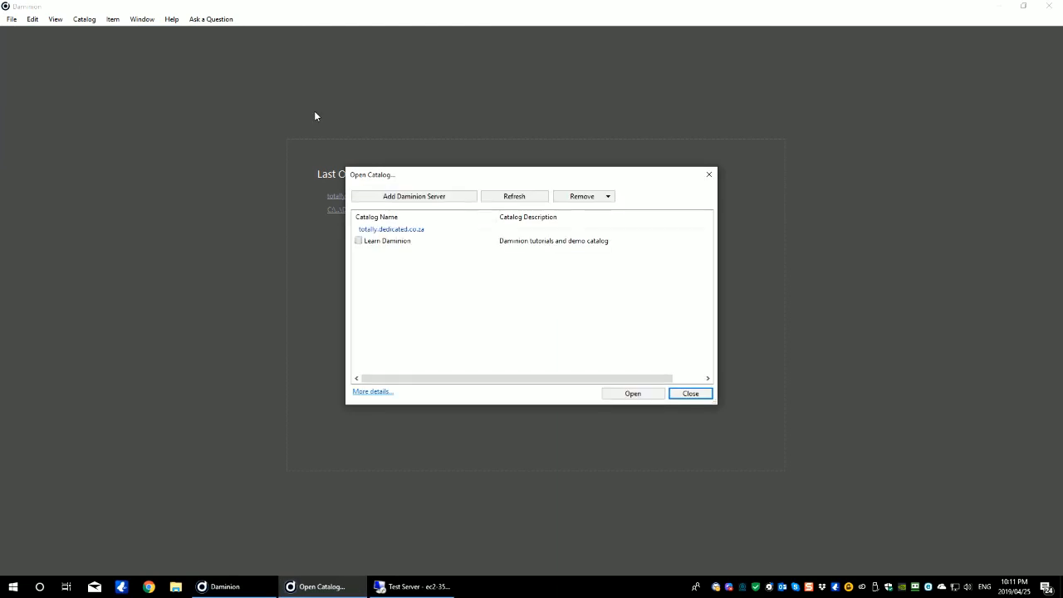
click(442, 199)
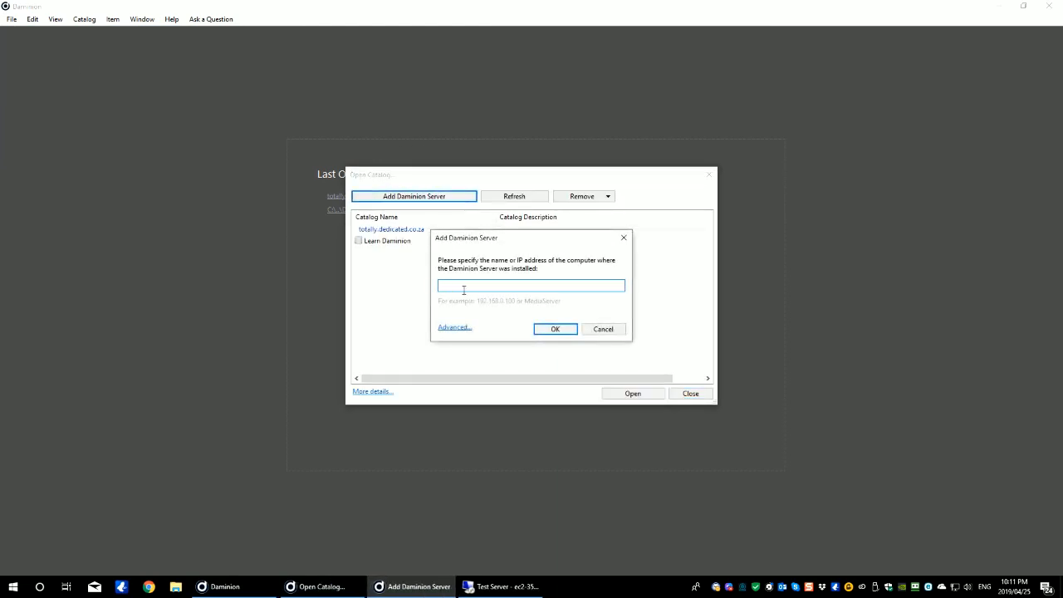
key(ctrl+v)
click(555, 329)
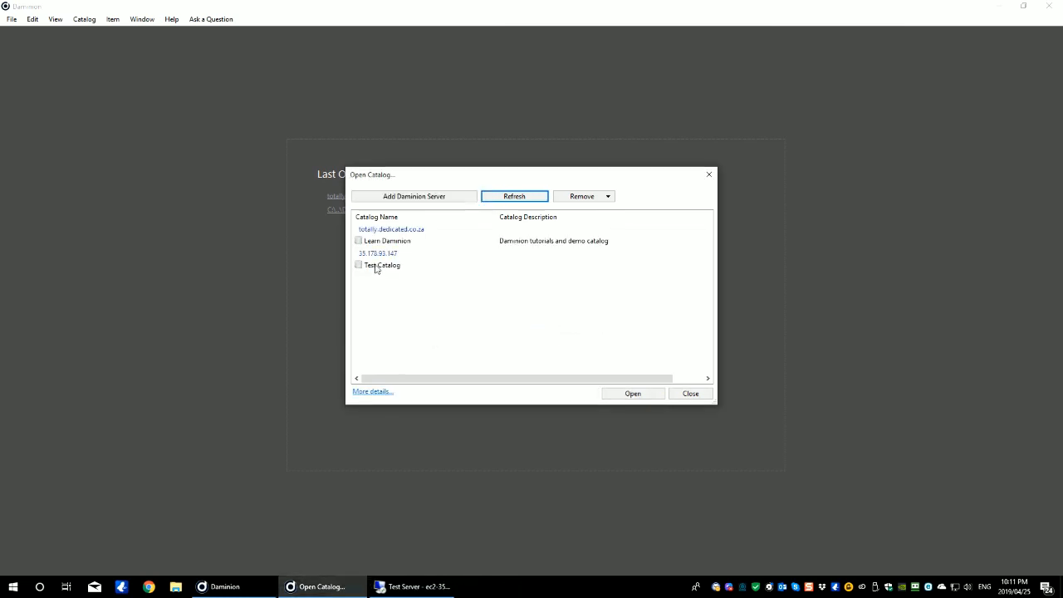
Step: Open Test Catalog on server 35.178.93.147 and sign in with the administrator credentials
double_click(375, 266)
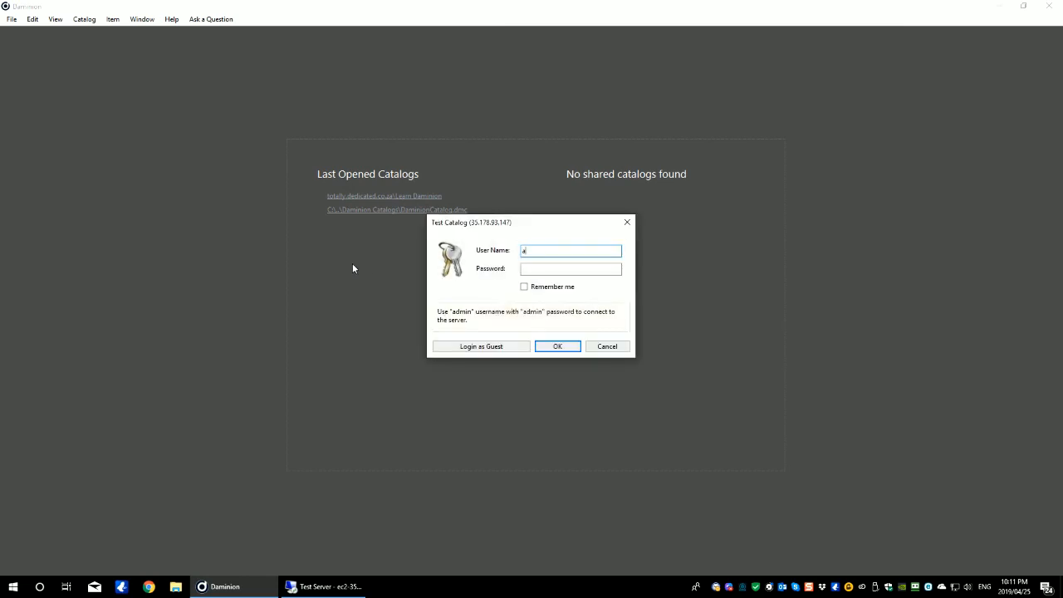
key(Tab)
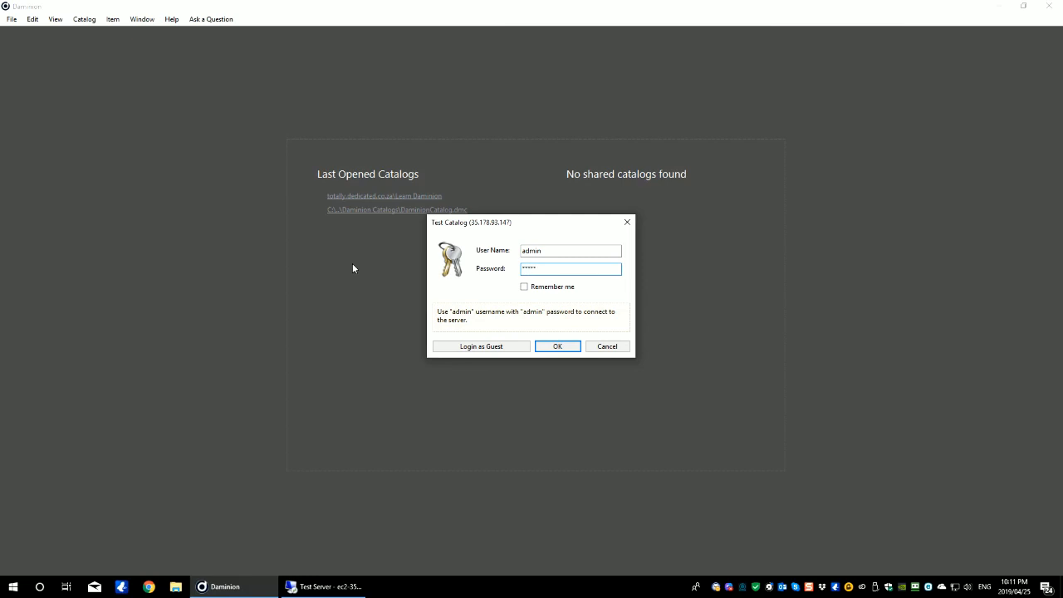
click(568, 347)
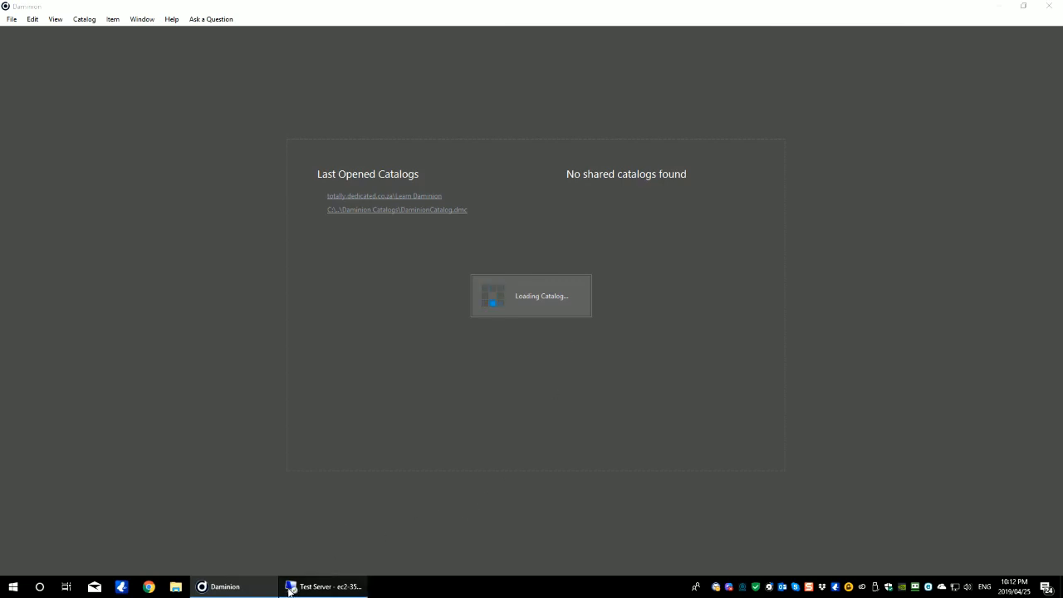
mouse_move(244, 591)
mouse_move(317, 593)
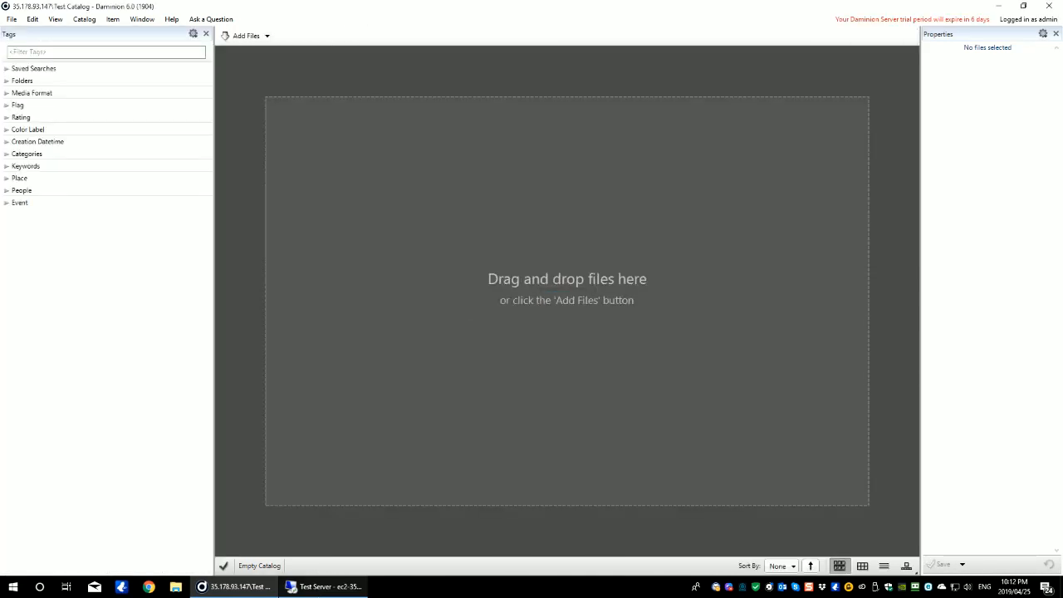
Step: On the remote server, add network location \\totally.dedicated.co.za\assets, keeping the suggested name assets (totally.dedicated.co.za)
click(322, 589)
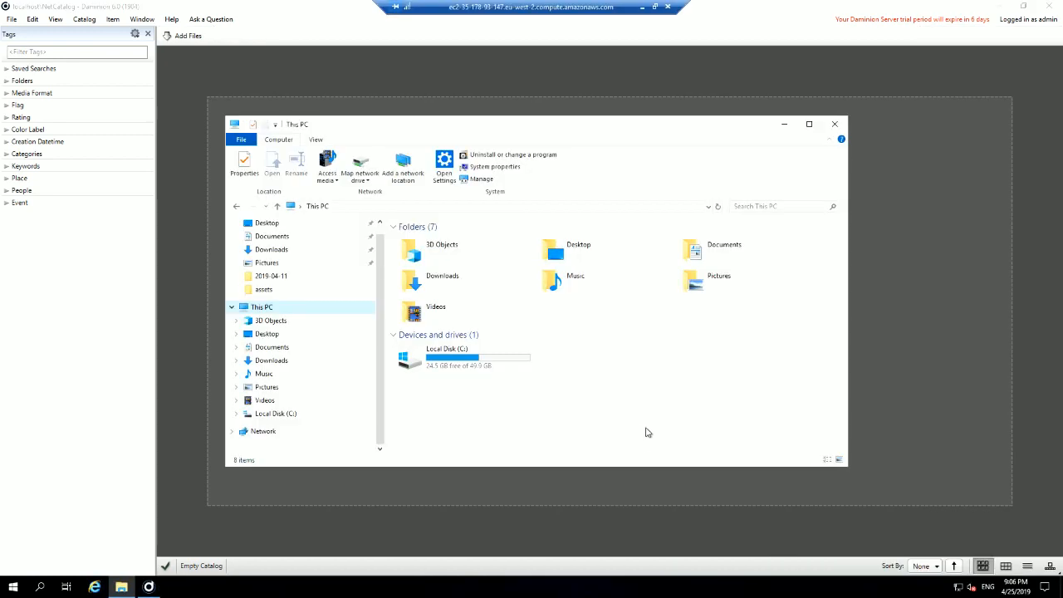
click(405, 170)
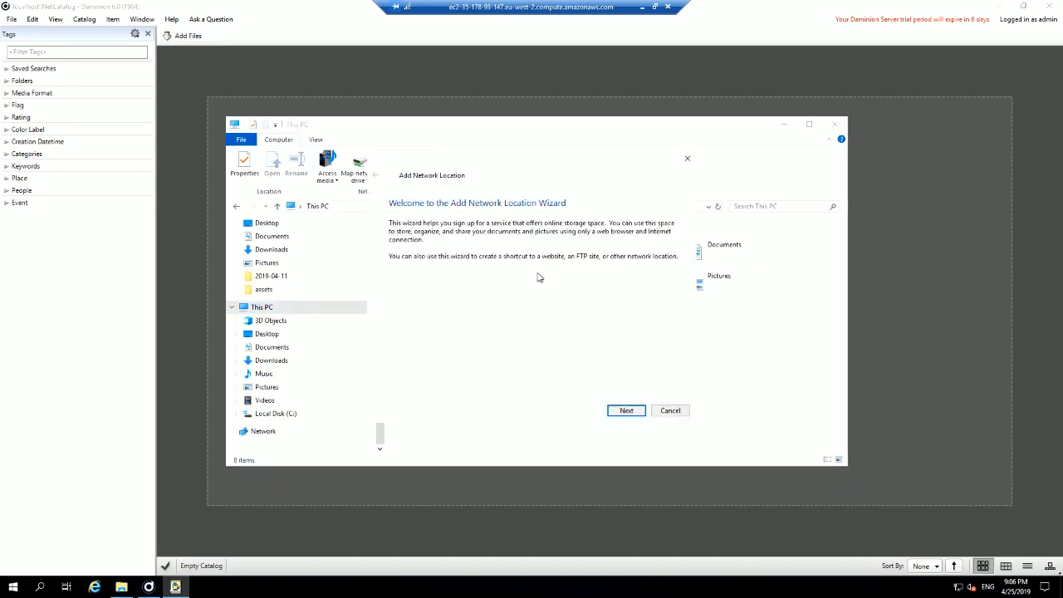
click(619, 411)
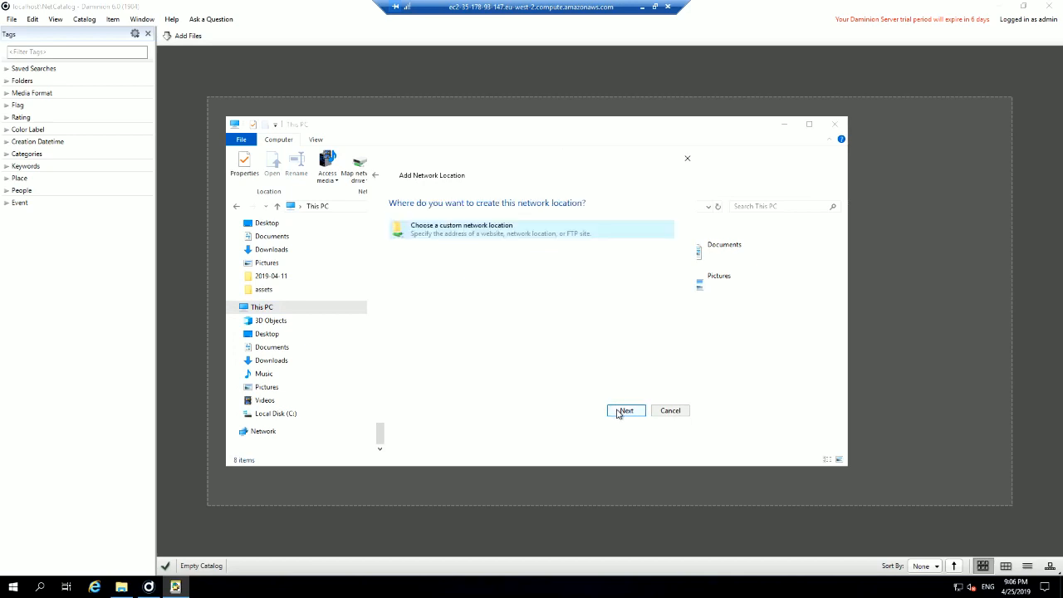
click(619, 411)
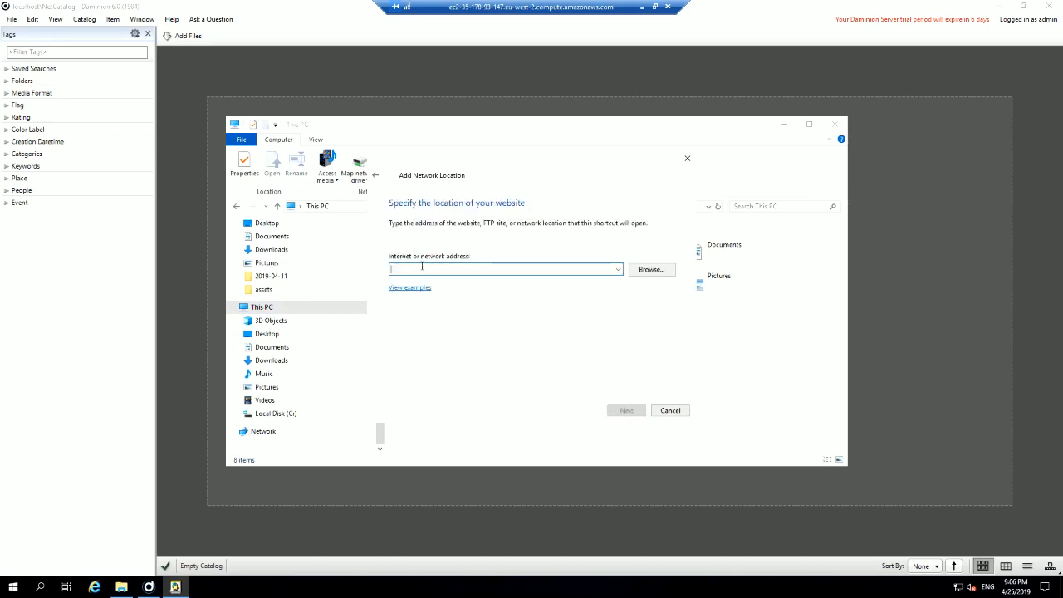
text(\\tot)
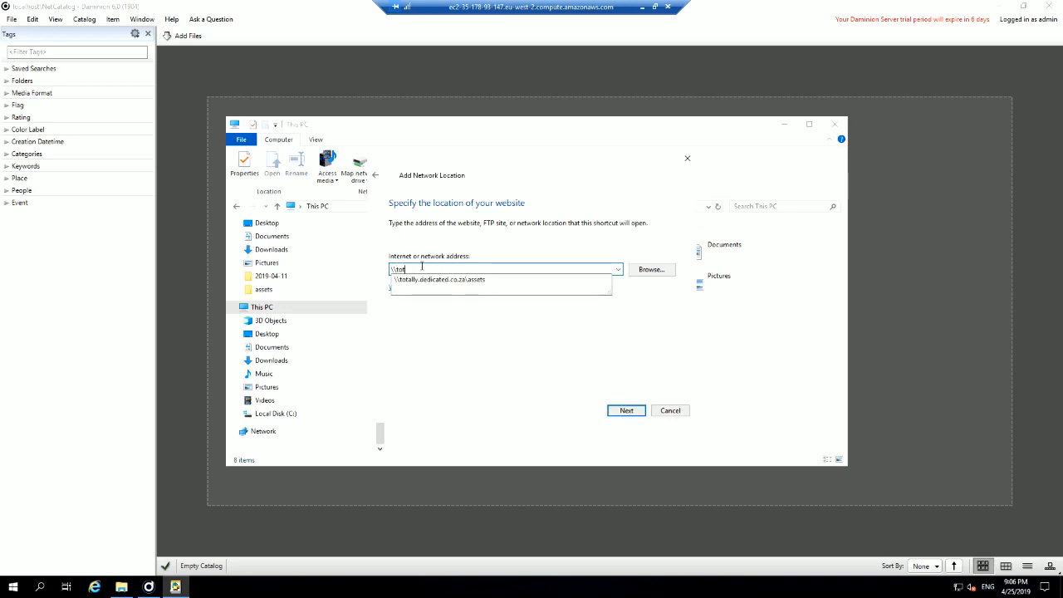
text(ally.dedicated.co.za)
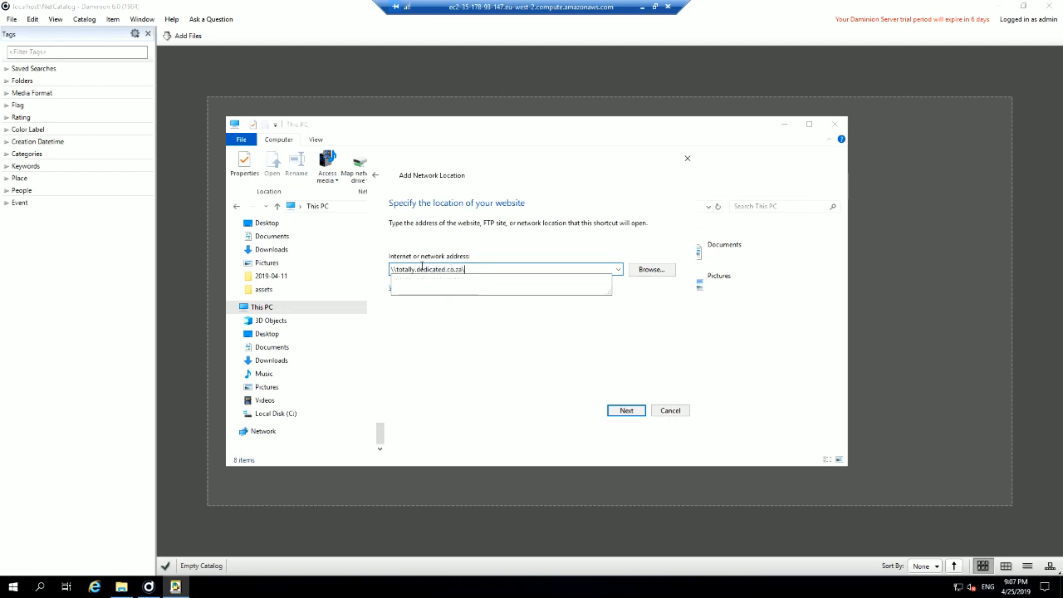
text(\assets)
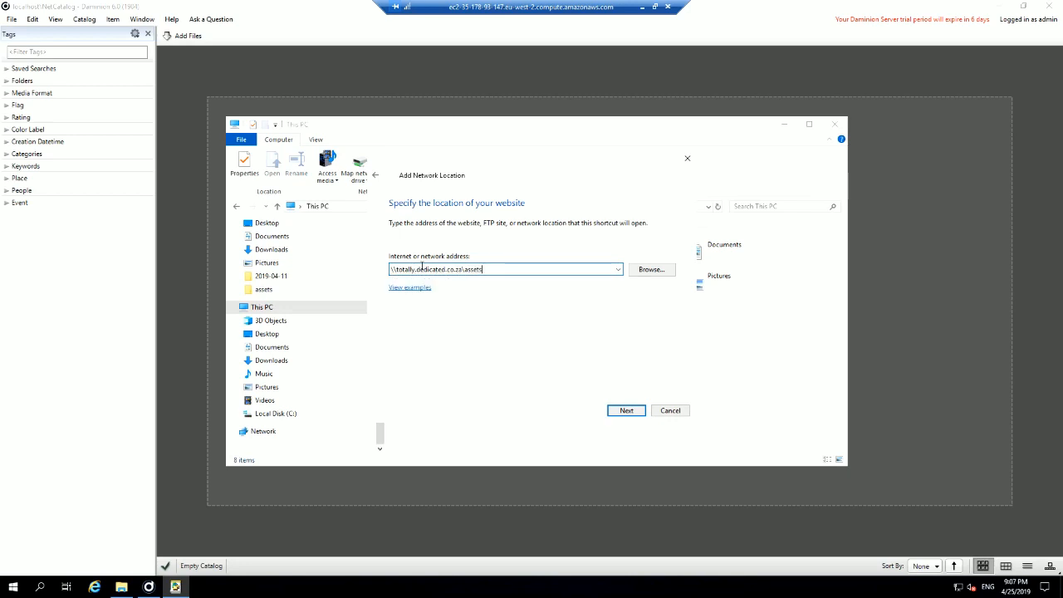
click(627, 412)
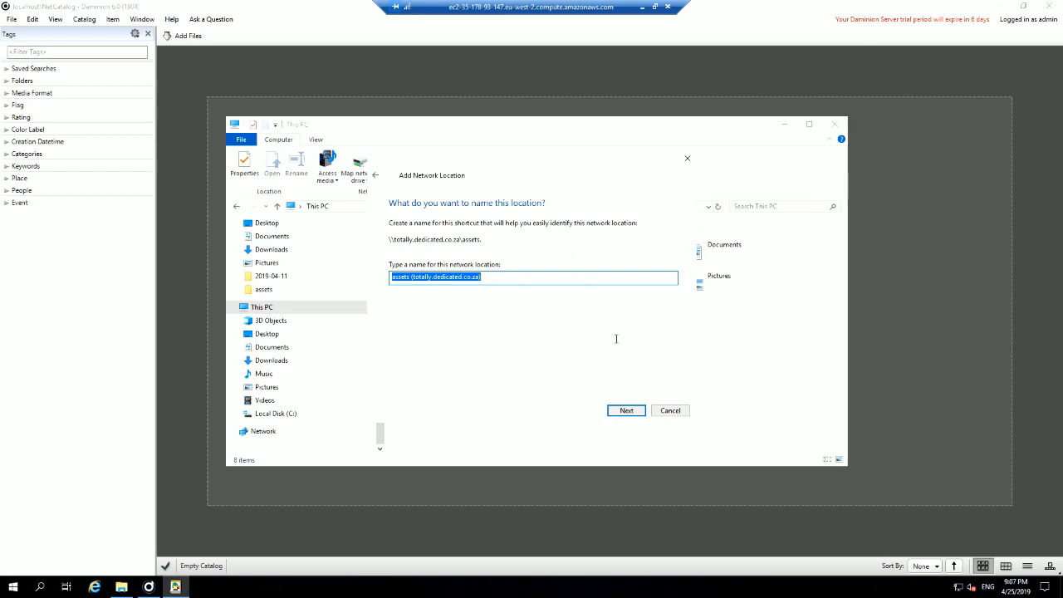
click(622, 411)
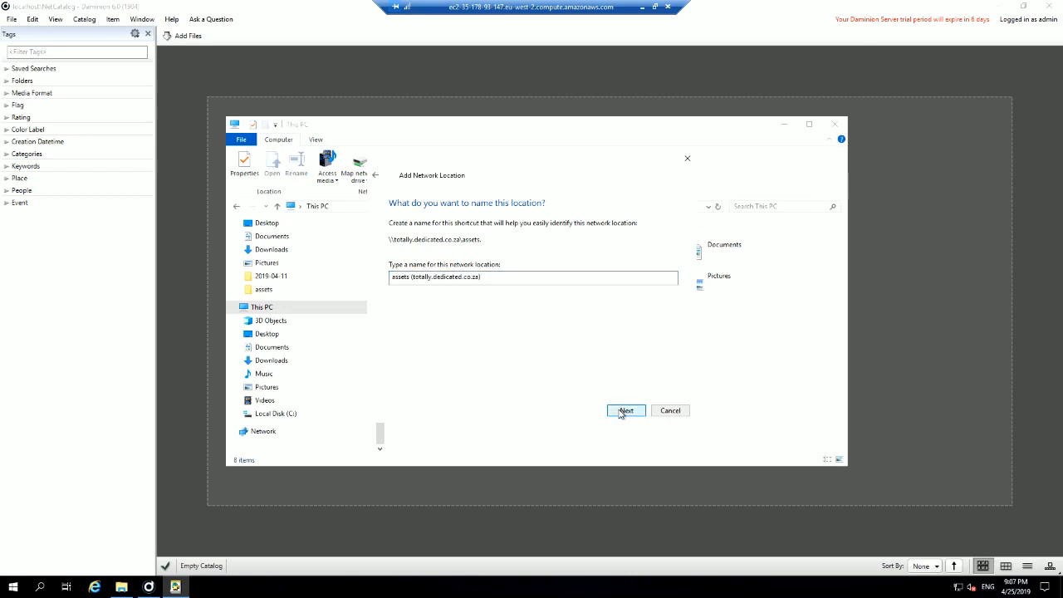
click(623, 411)
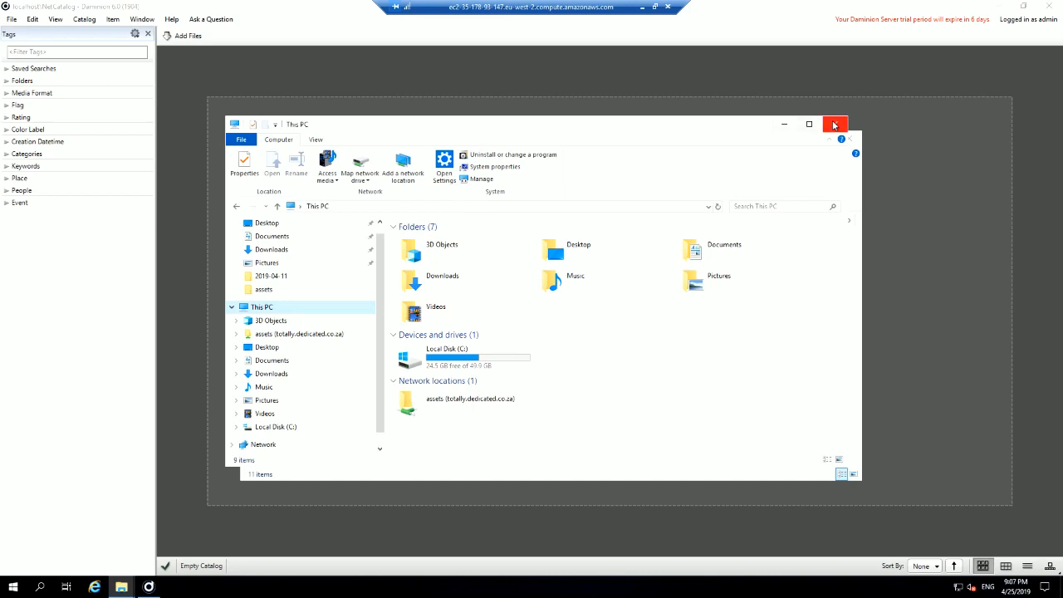
Step: Drag a photo from the assets share's 2019-04-04 > Cityscapes folder into the remote Daminion catalog
click(835, 124)
drag(559, 136, 836, 140)
double_click(702, 255)
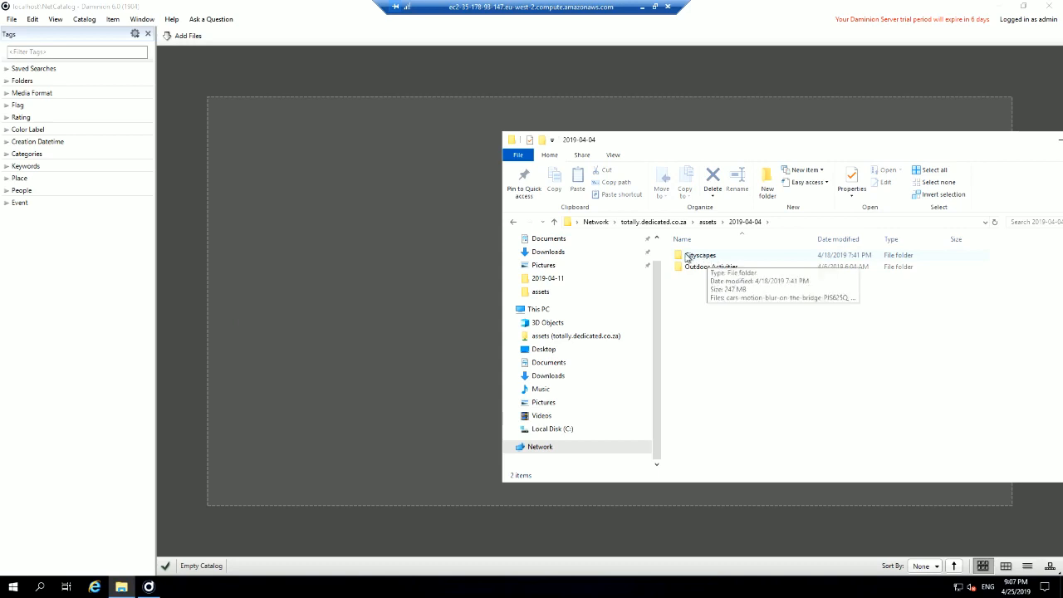
double_click(683, 257)
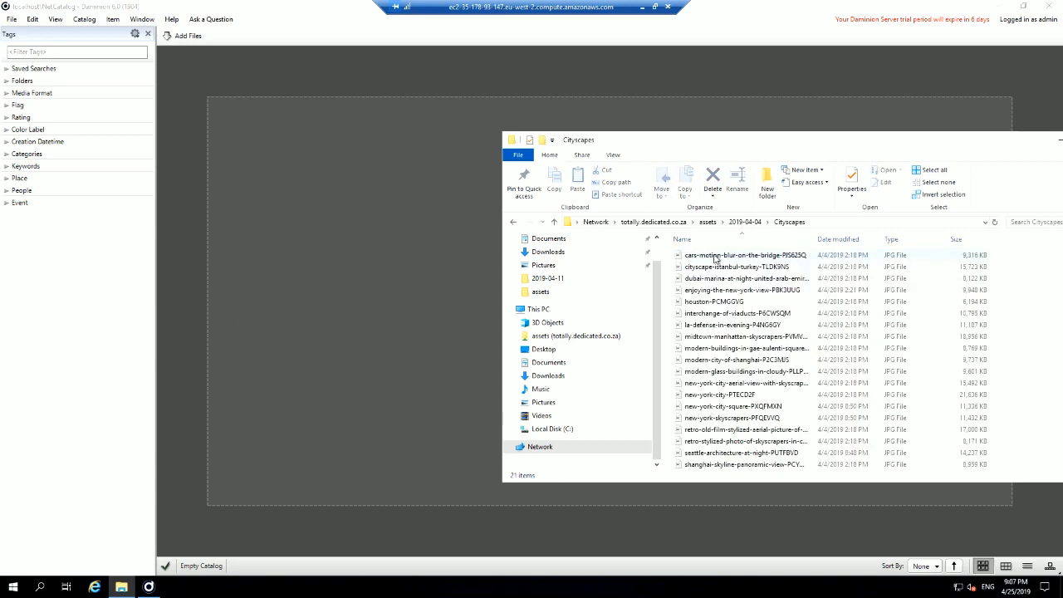
click(663, 258)
drag(662, 258, 423, 255)
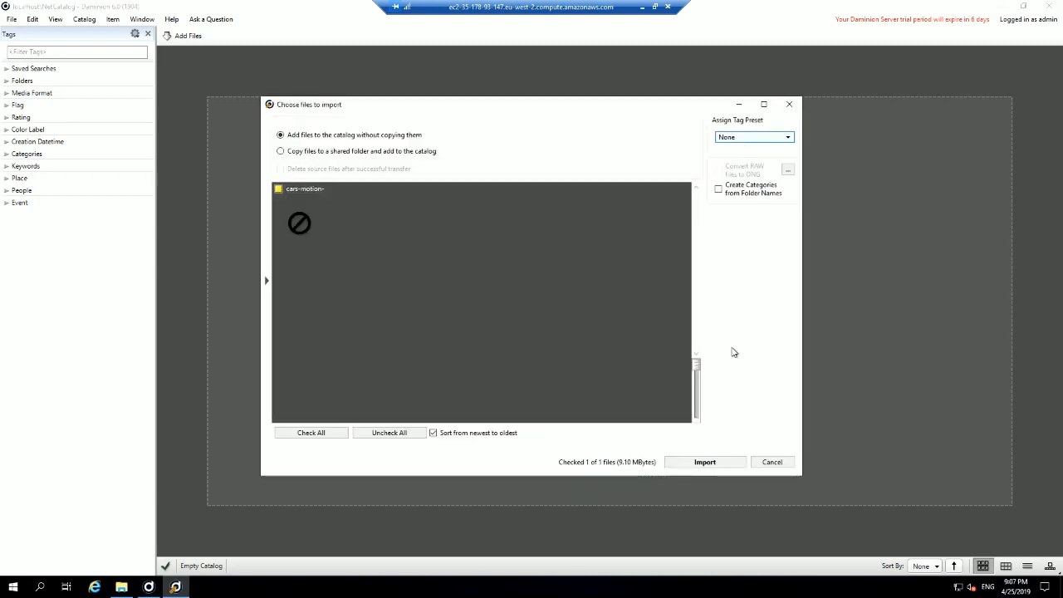
Step: Import cars-motion-blur-on-the-bridge-PJS into the catalog, then close Daminion on the remote server
click(121, 586)
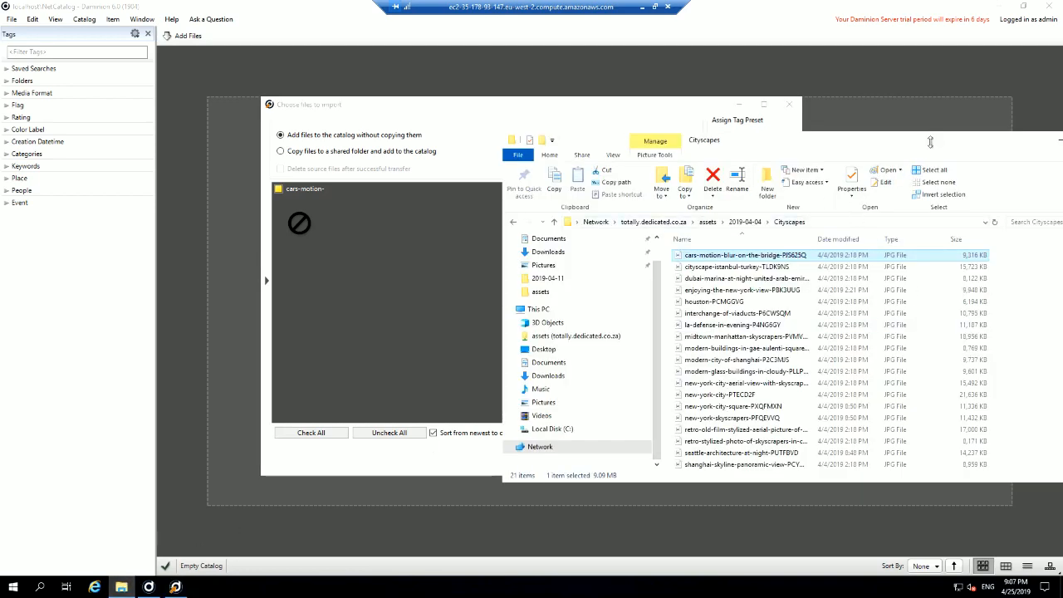
drag(909, 142, 797, 136)
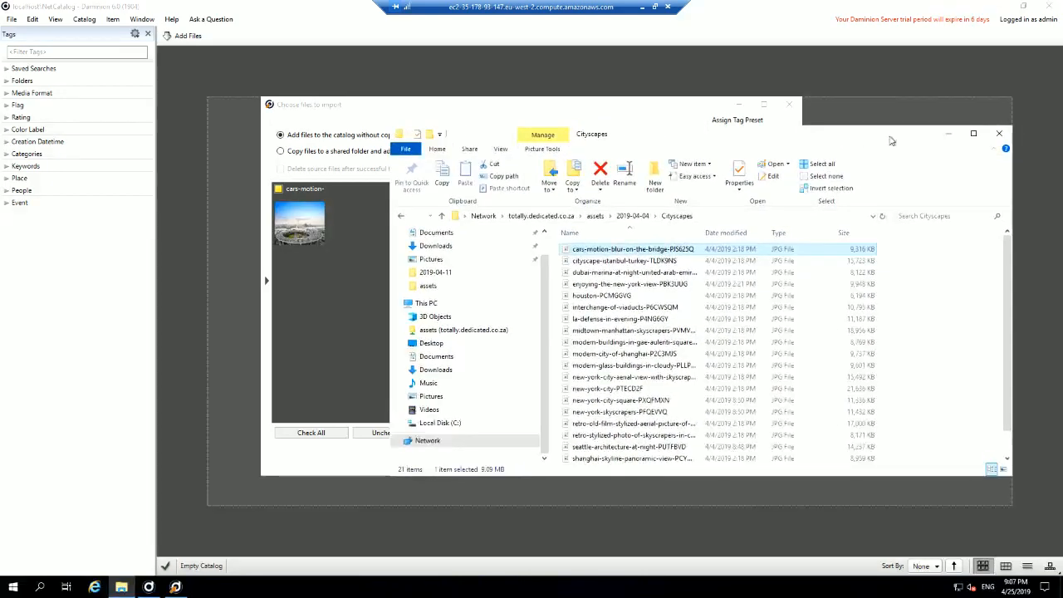
click(1001, 134)
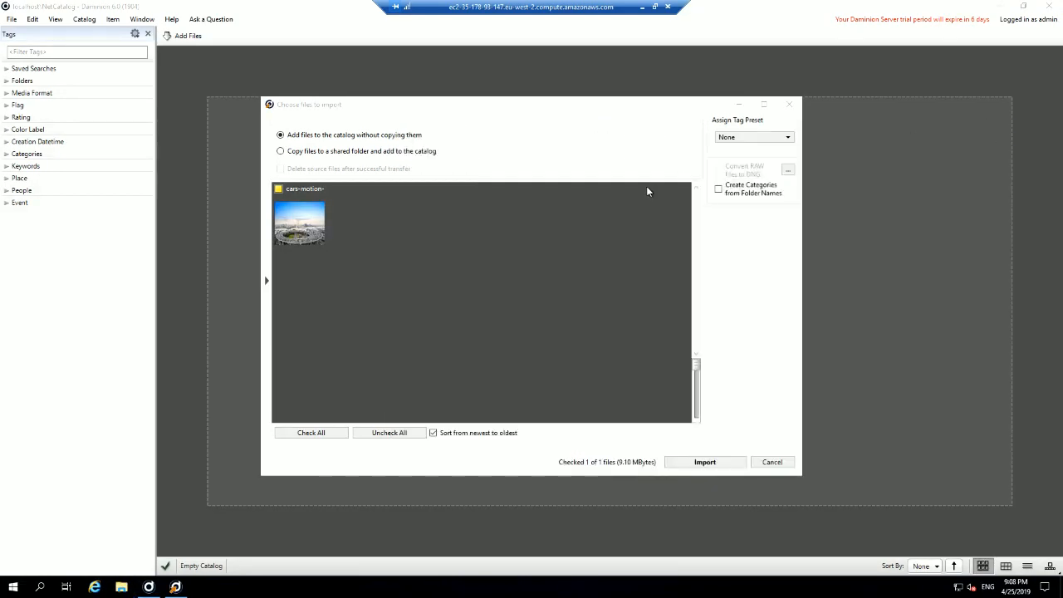
click(706, 463)
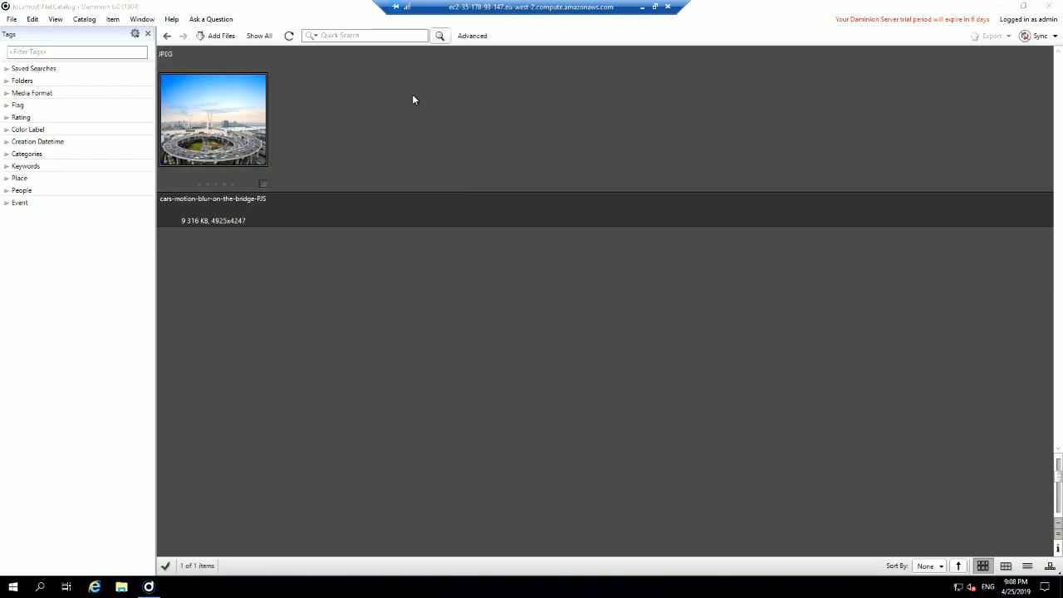
click(1052, 10)
click(1053, 10)
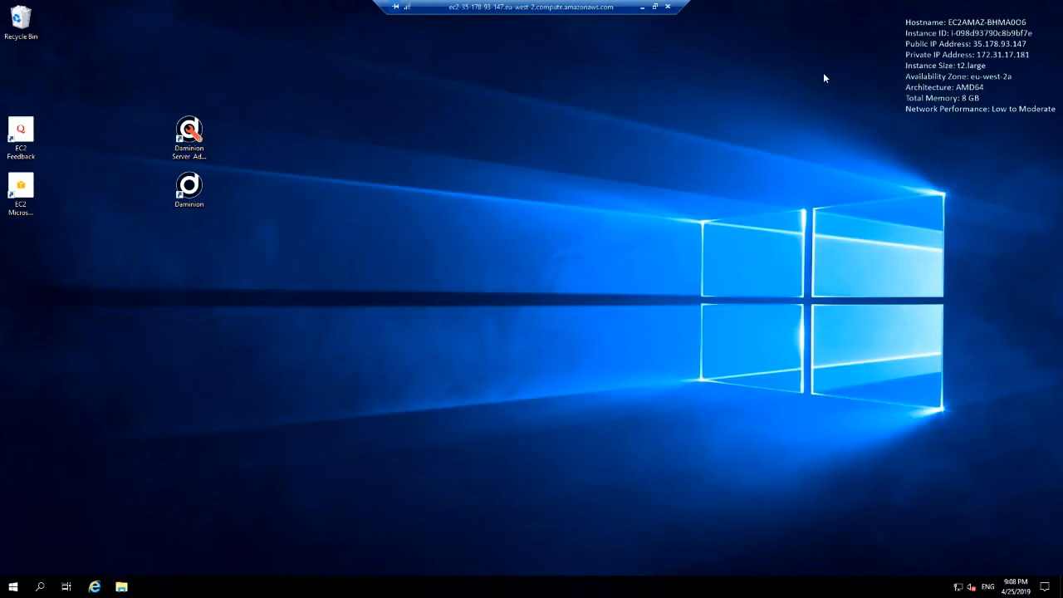
Step: End the remote desktop session and inspect the local catalog's Cityscapes folder options
click(668, 10)
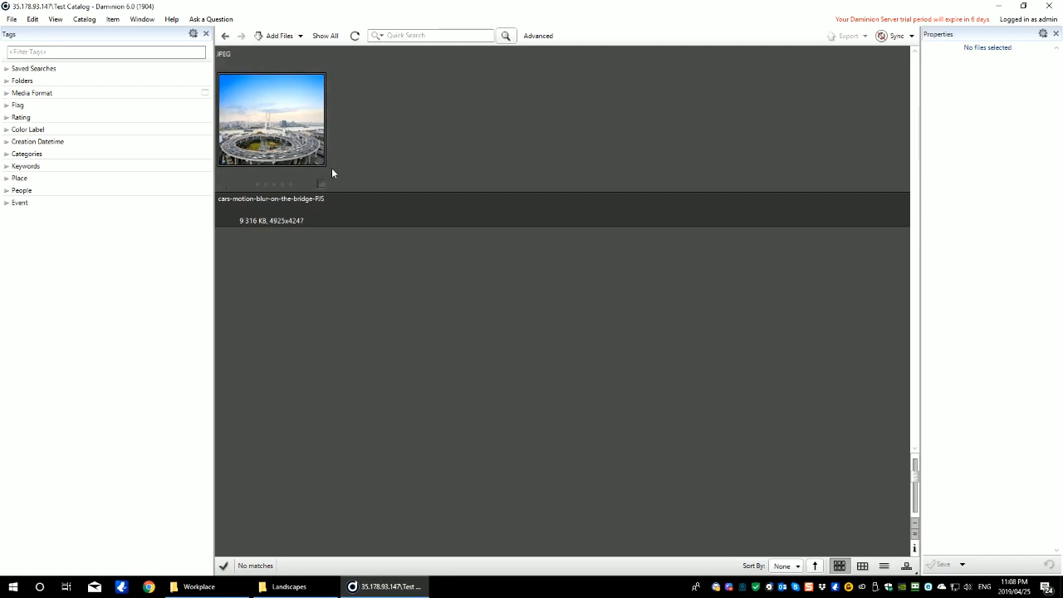
click(7, 80)
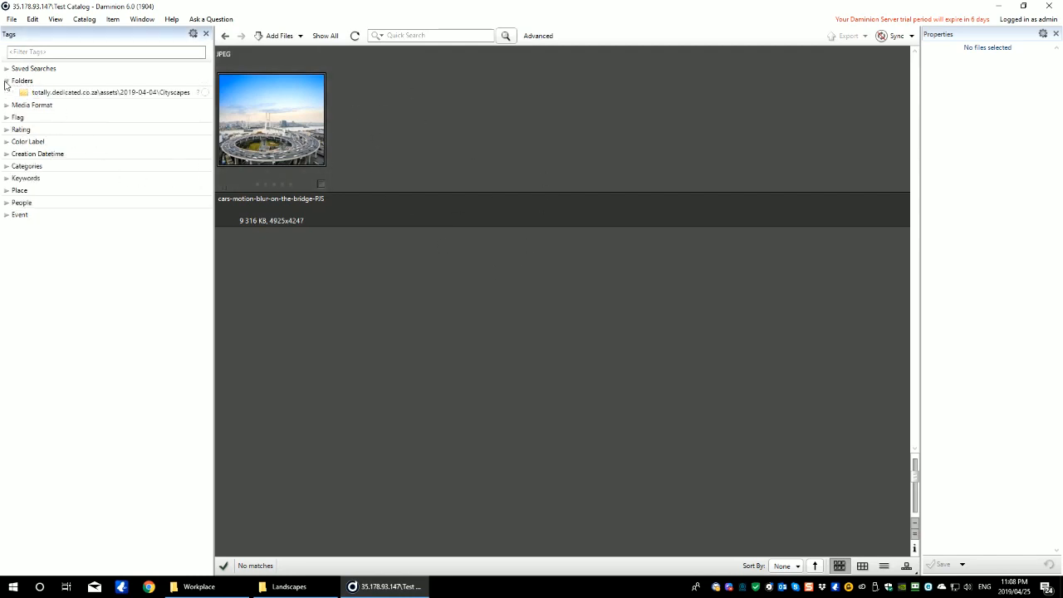
click(54, 93)
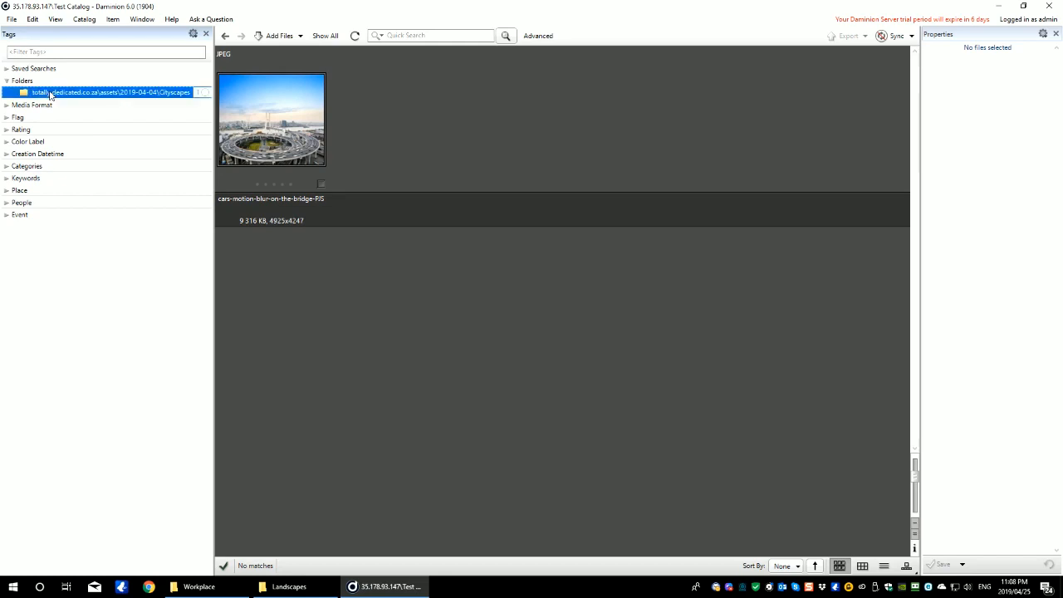
right_click(131, 97)
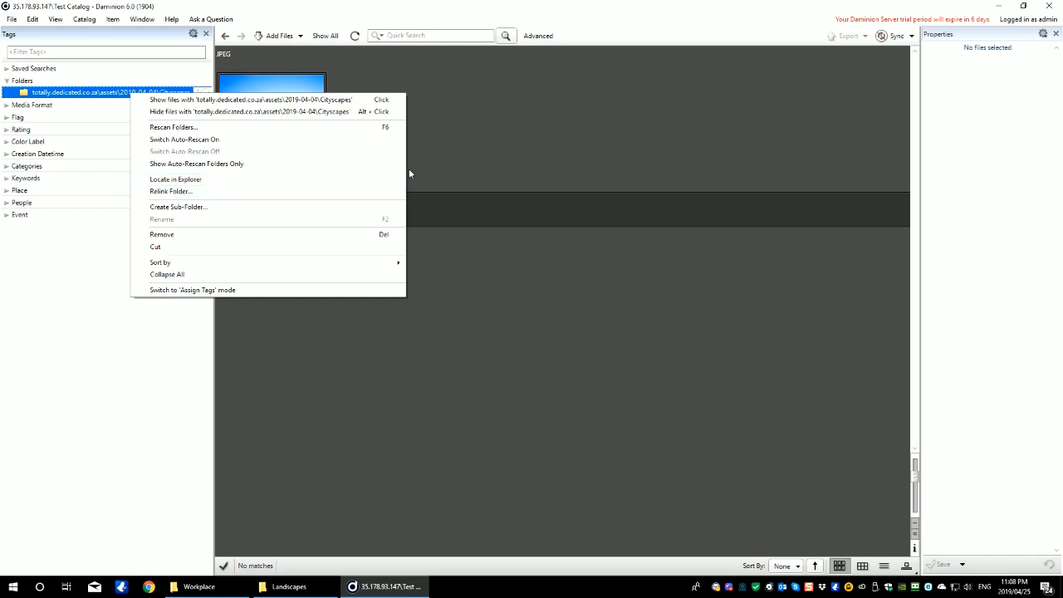
Step: Import an aerial beach photo from totally.dedicated.co.za > 2019-04-05 > Leisure into the local catalog
click(287, 586)
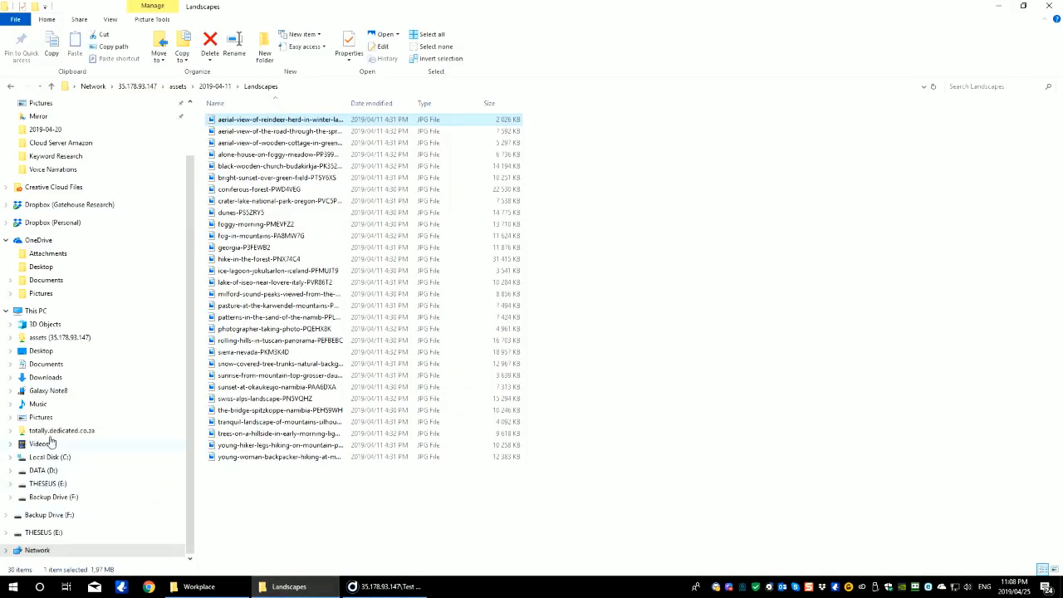
click(37, 311)
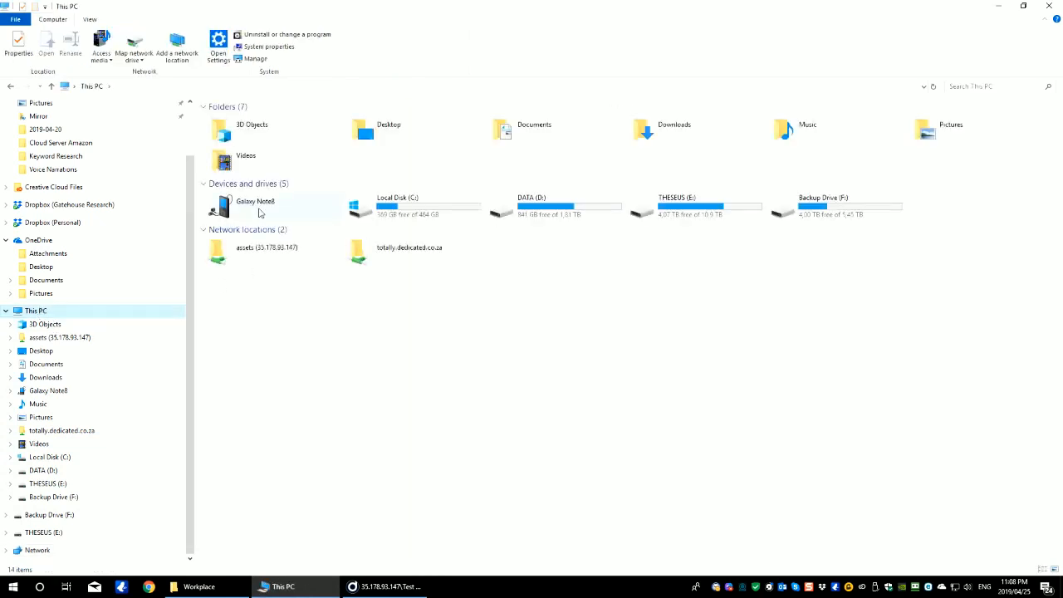
double_click(408, 251)
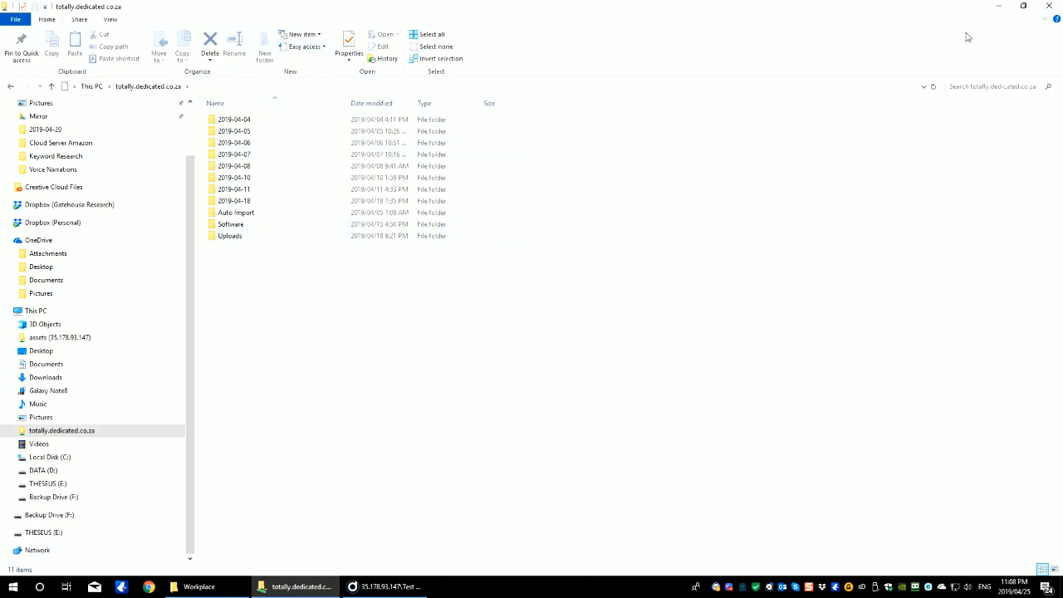
drag(684, 7, 774, 72)
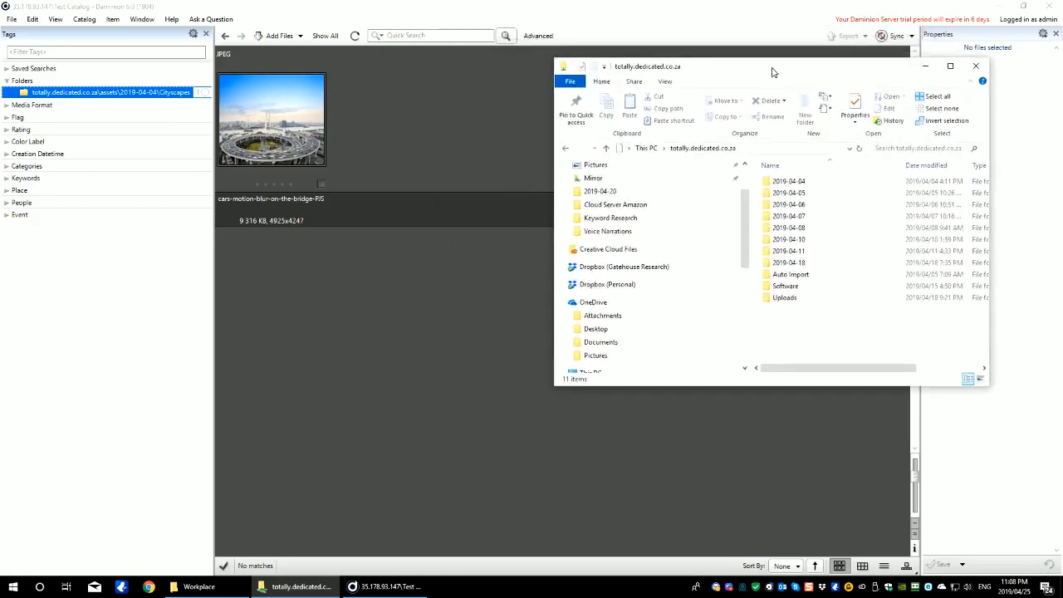
click(775, 195)
double_click(774, 193)
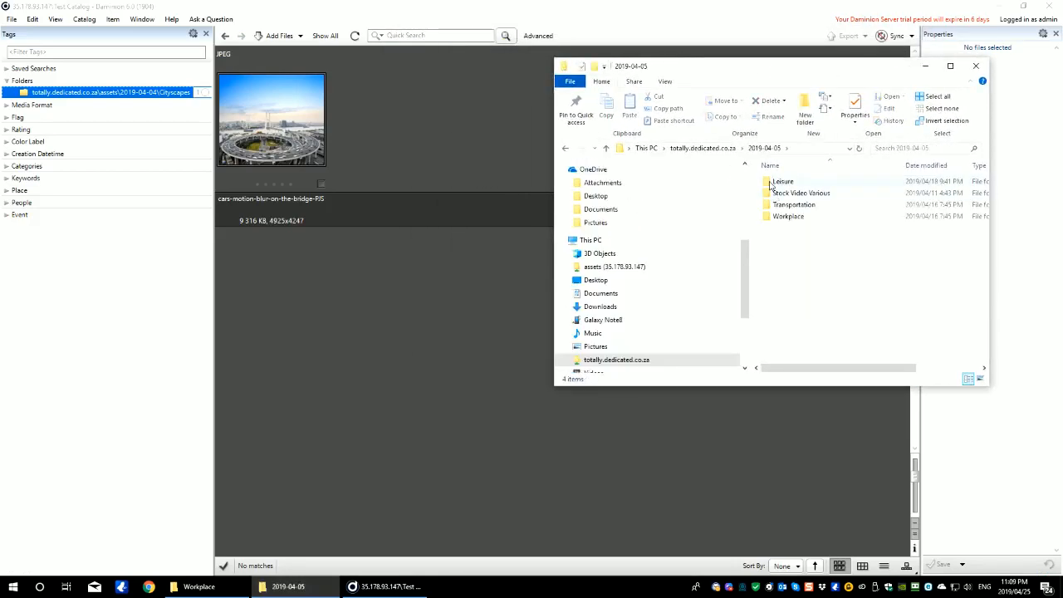
double_click(774, 182)
drag(795, 186, 483, 221)
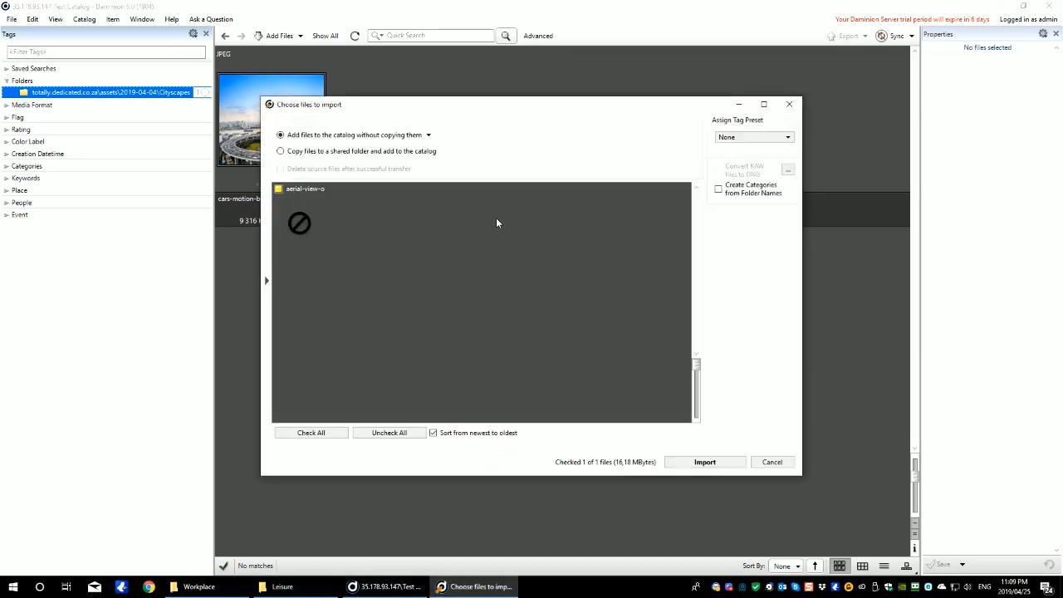
click(699, 462)
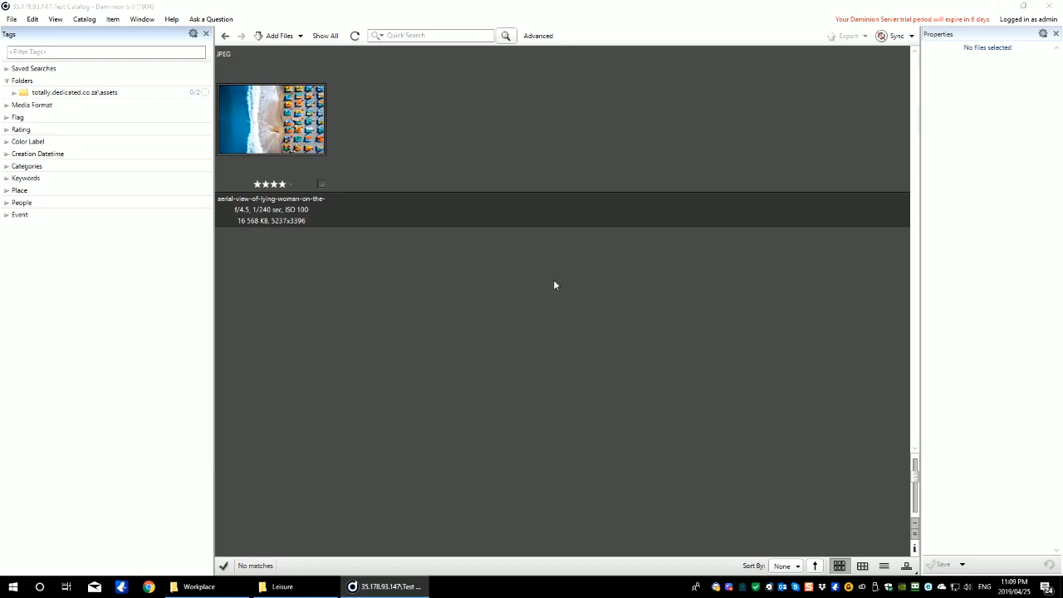
Step: Rescan the catalog's assets > 2019-04-04 folder to pick up new photos, then switch to Chrome
click(14, 92)
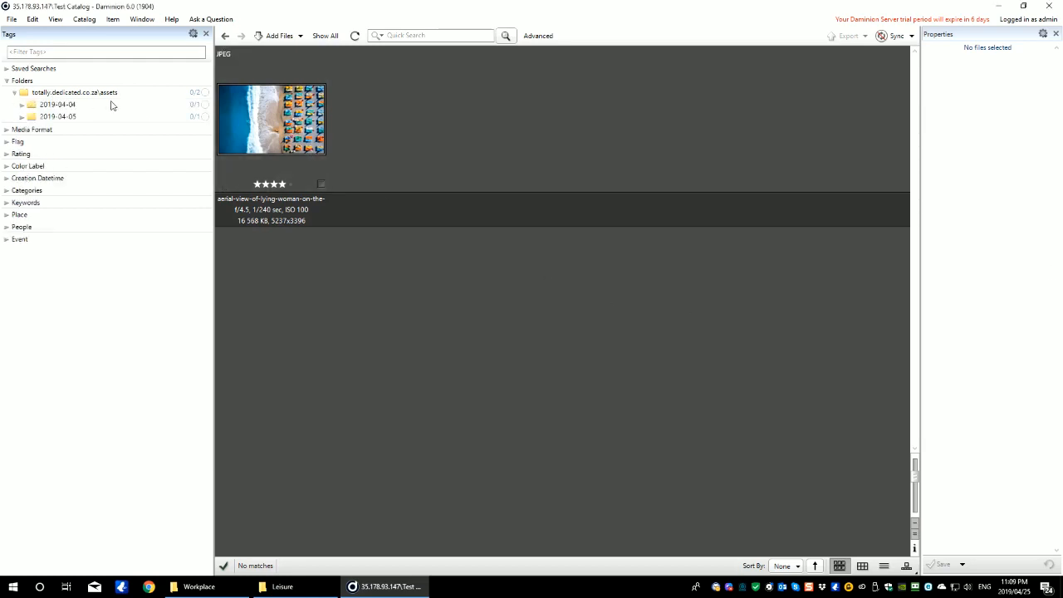
click(22, 104)
right_click(60, 106)
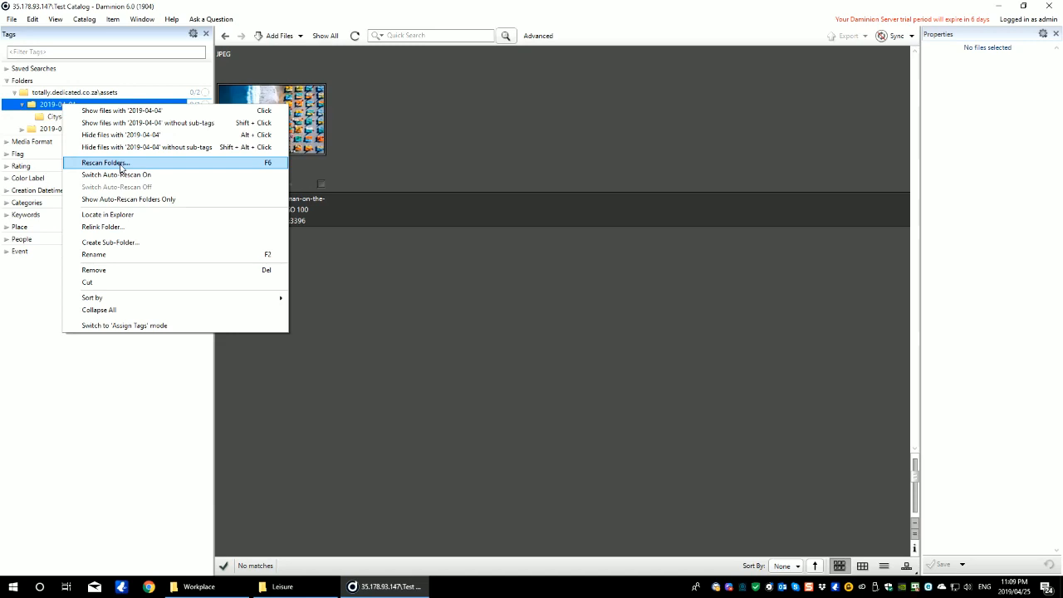
click(120, 164)
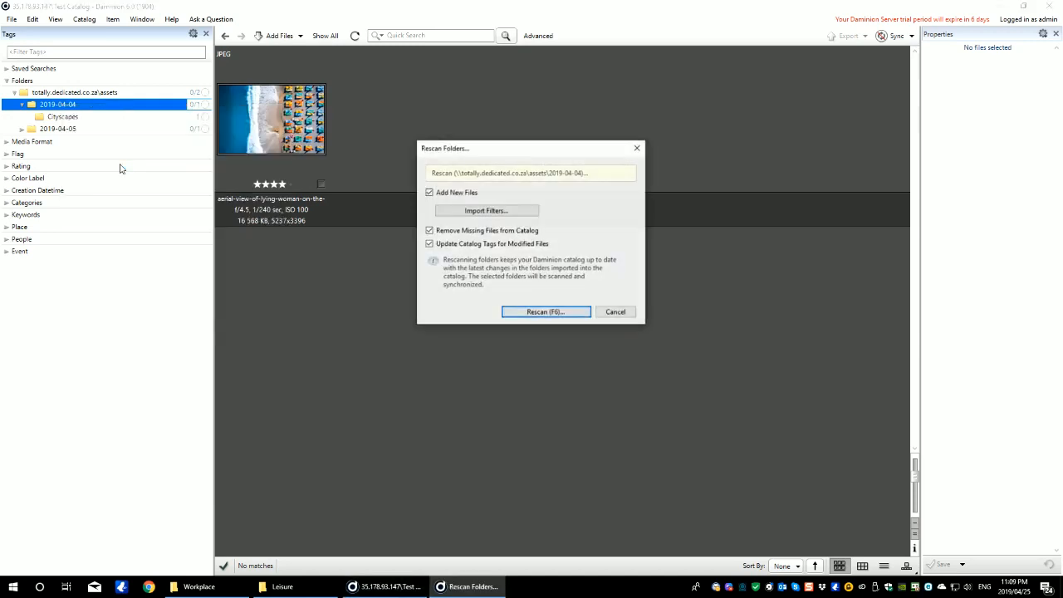
click(535, 312)
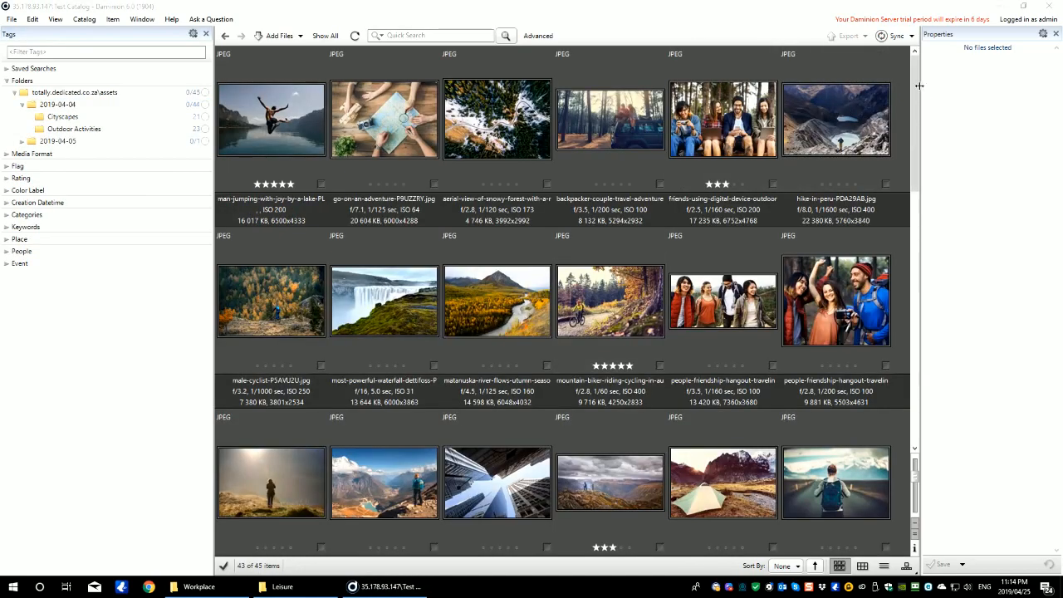
mouse_move(919, 86)
mouse_down()
mouse_move(906, 349)
mouse_move(908, 73)
mouse_up()
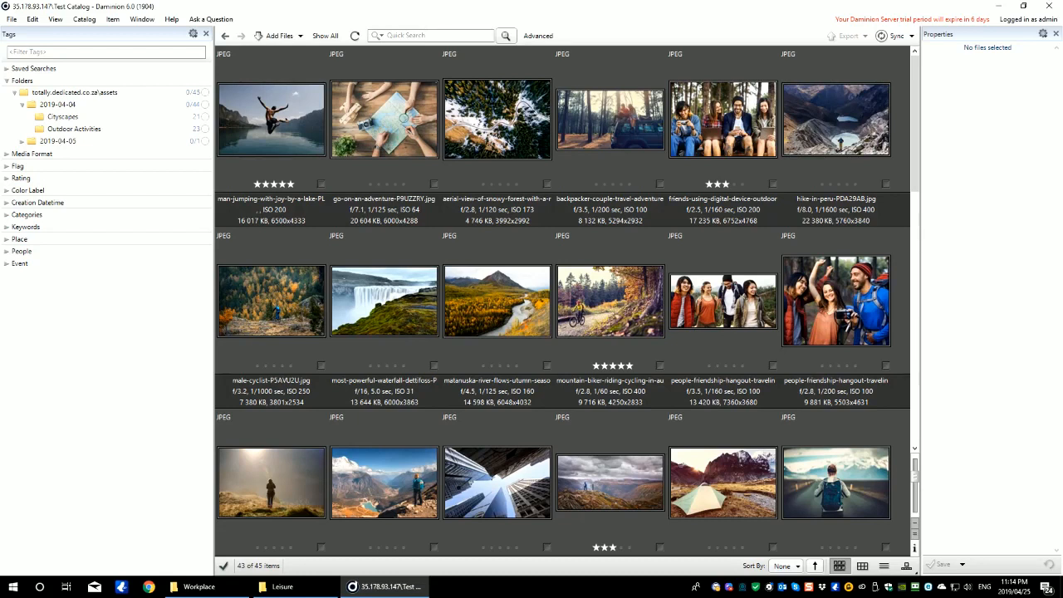
click(147, 586)
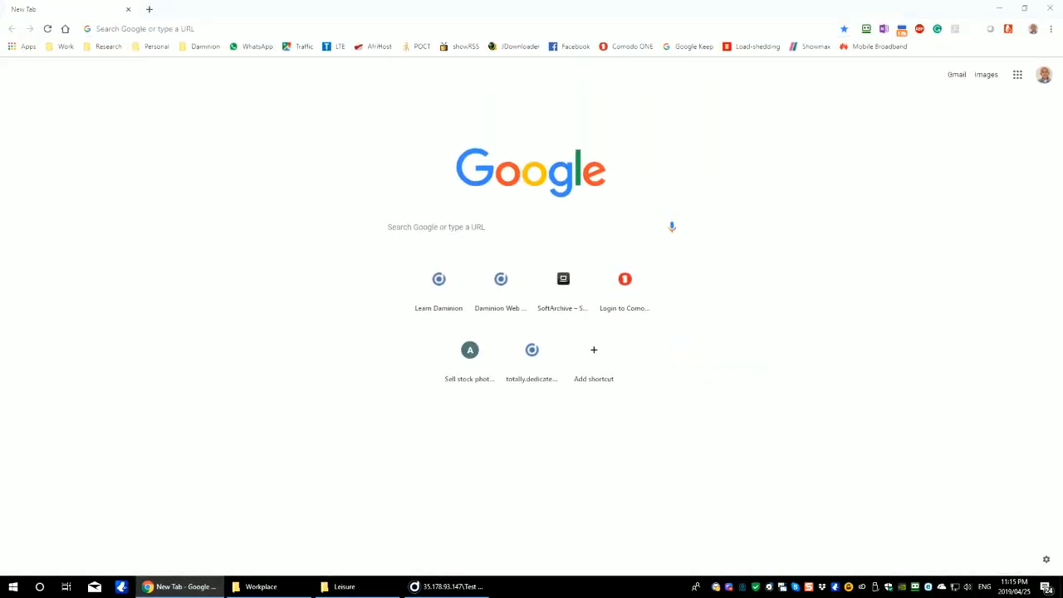
Step: Sign in to Daminion Web Access at 35.178.93.147/daminion as admin with Remember me ticked
click(731, 28)
text(http://35.178.93.147/daminion)
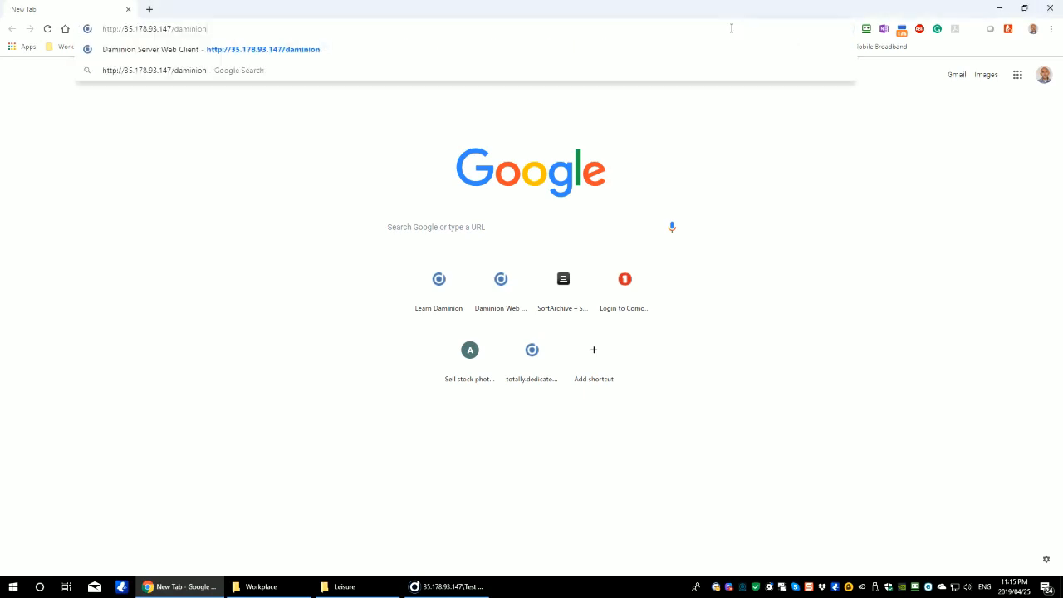
click(197, 50)
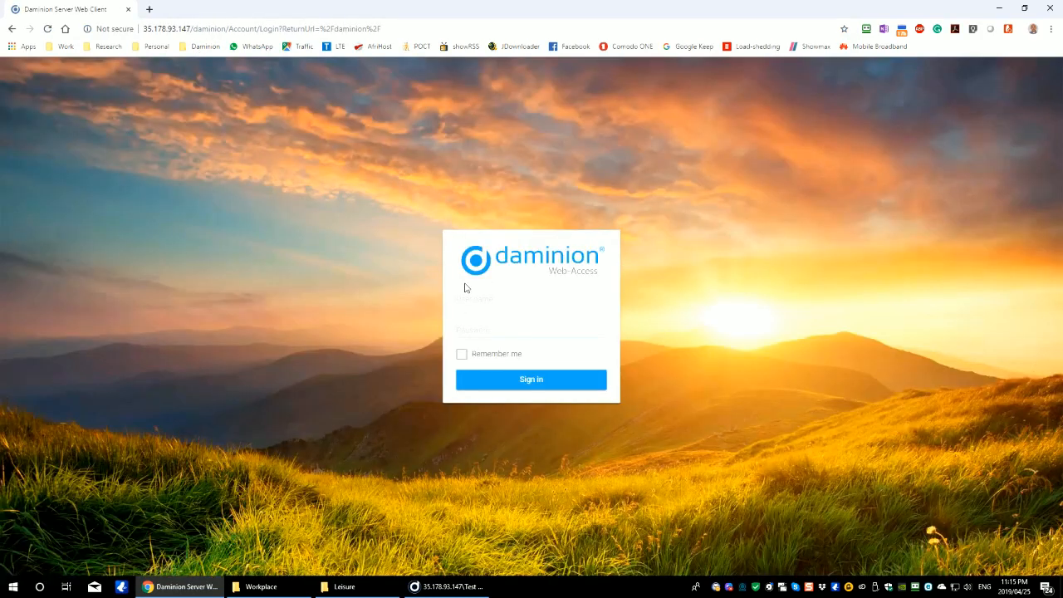
click(483, 296)
key(Tab)
click(472, 356)
click(496, 377)
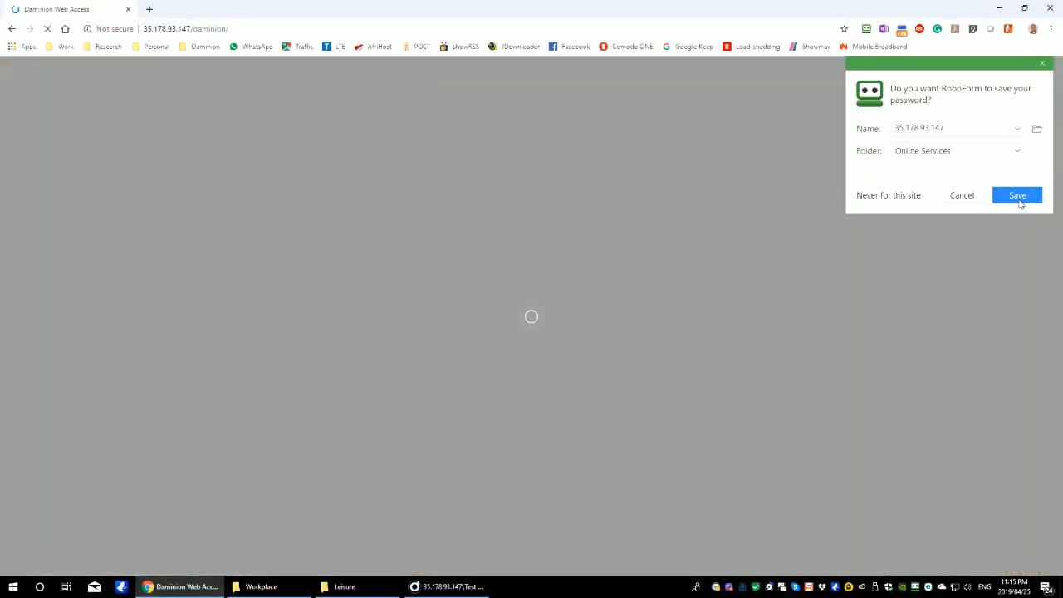
click(963, 199)
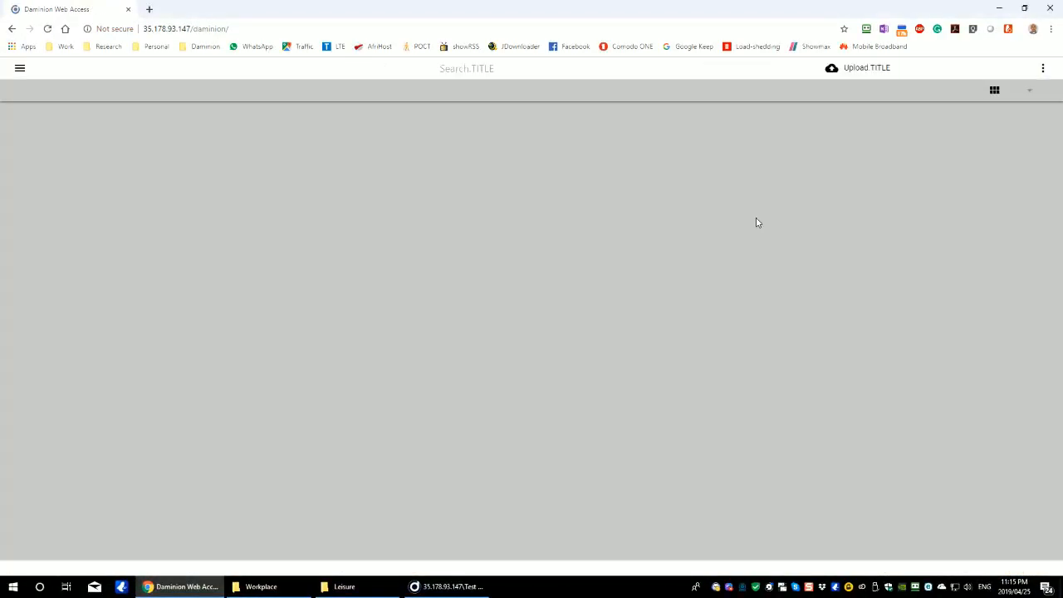